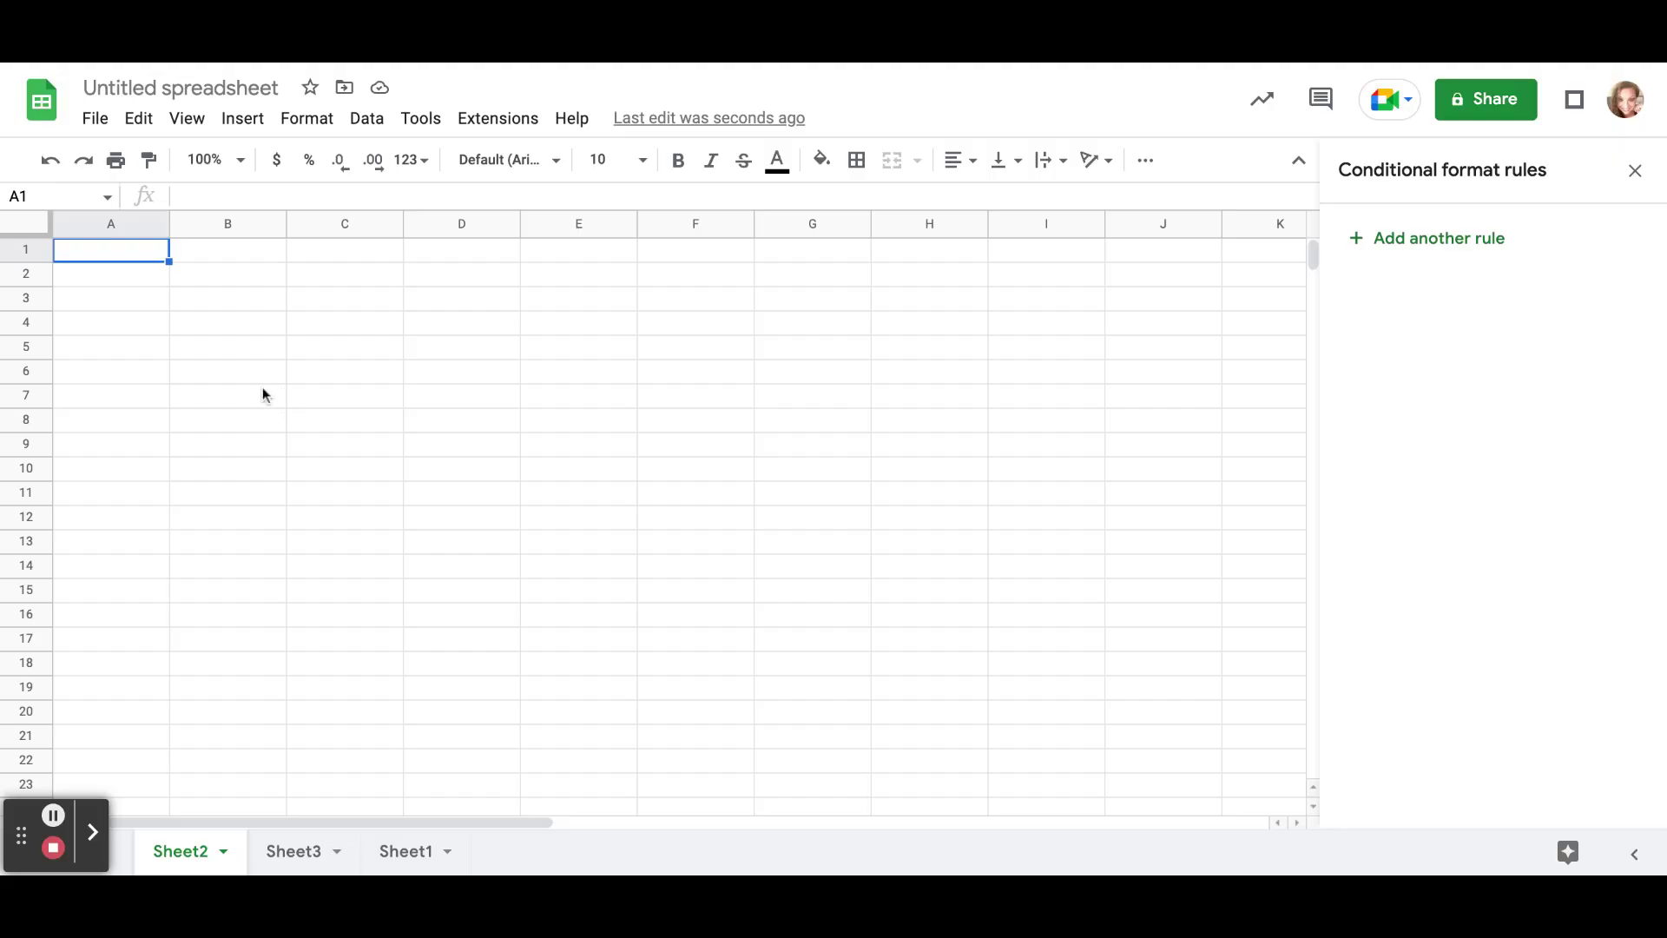
Apply a light green fill colour to the cell block A1:B13 on Sheet2
{"action": "left_click", "coordinate": [90, 224]}
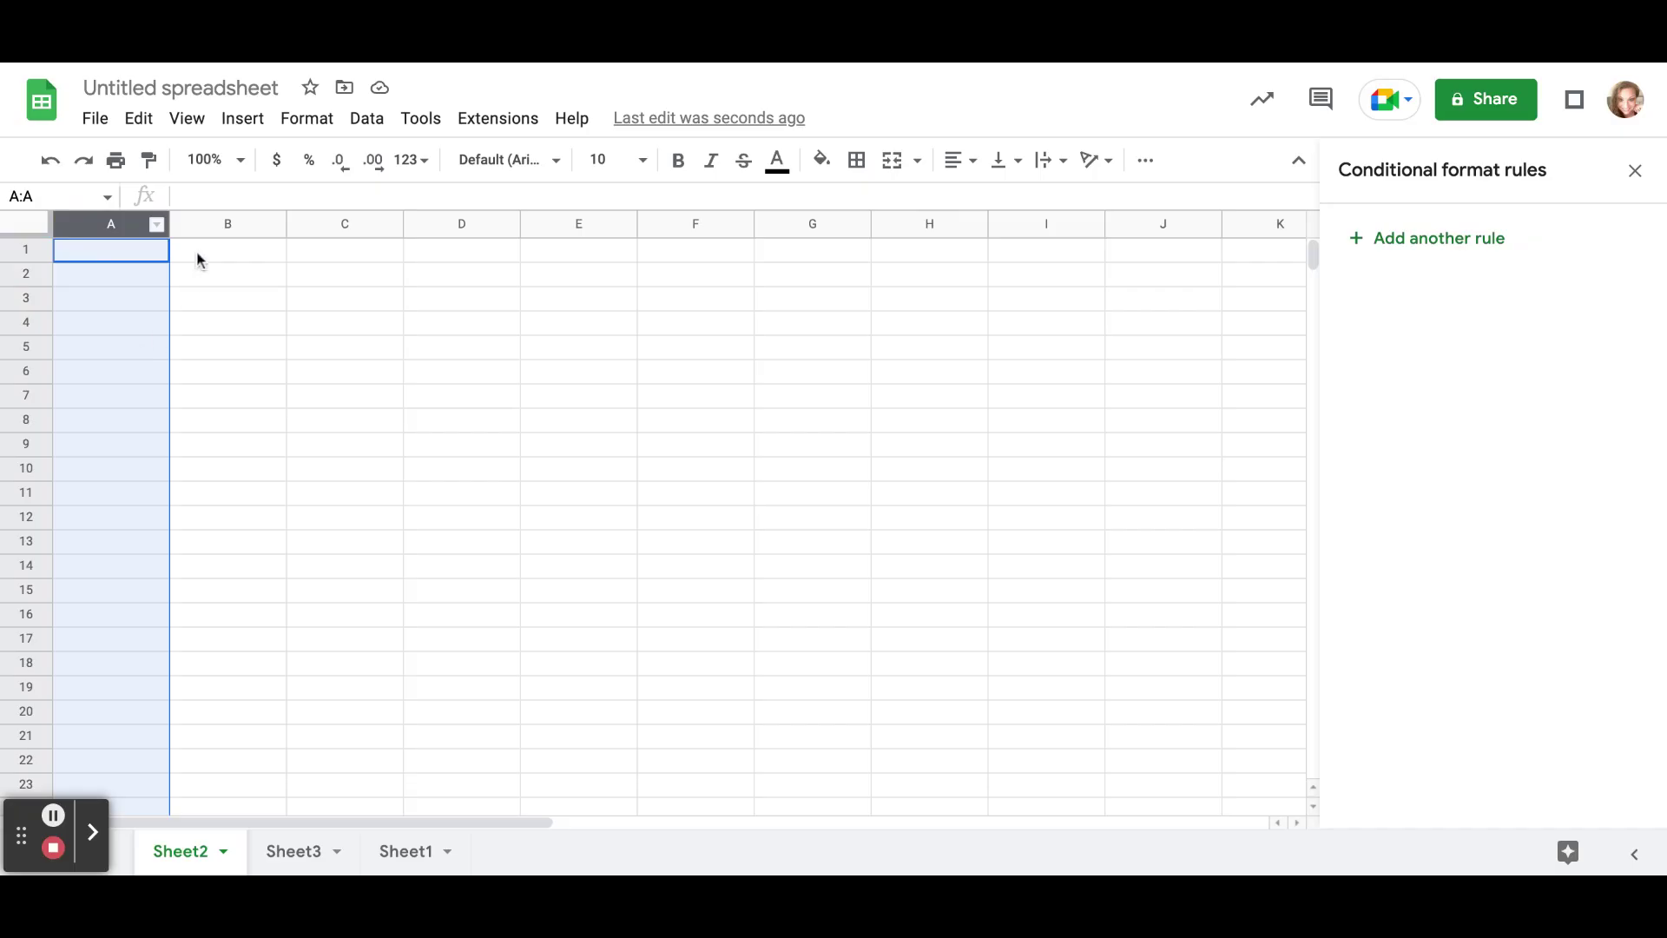
{"action": "left_click", "coordinate": [208, 324]}
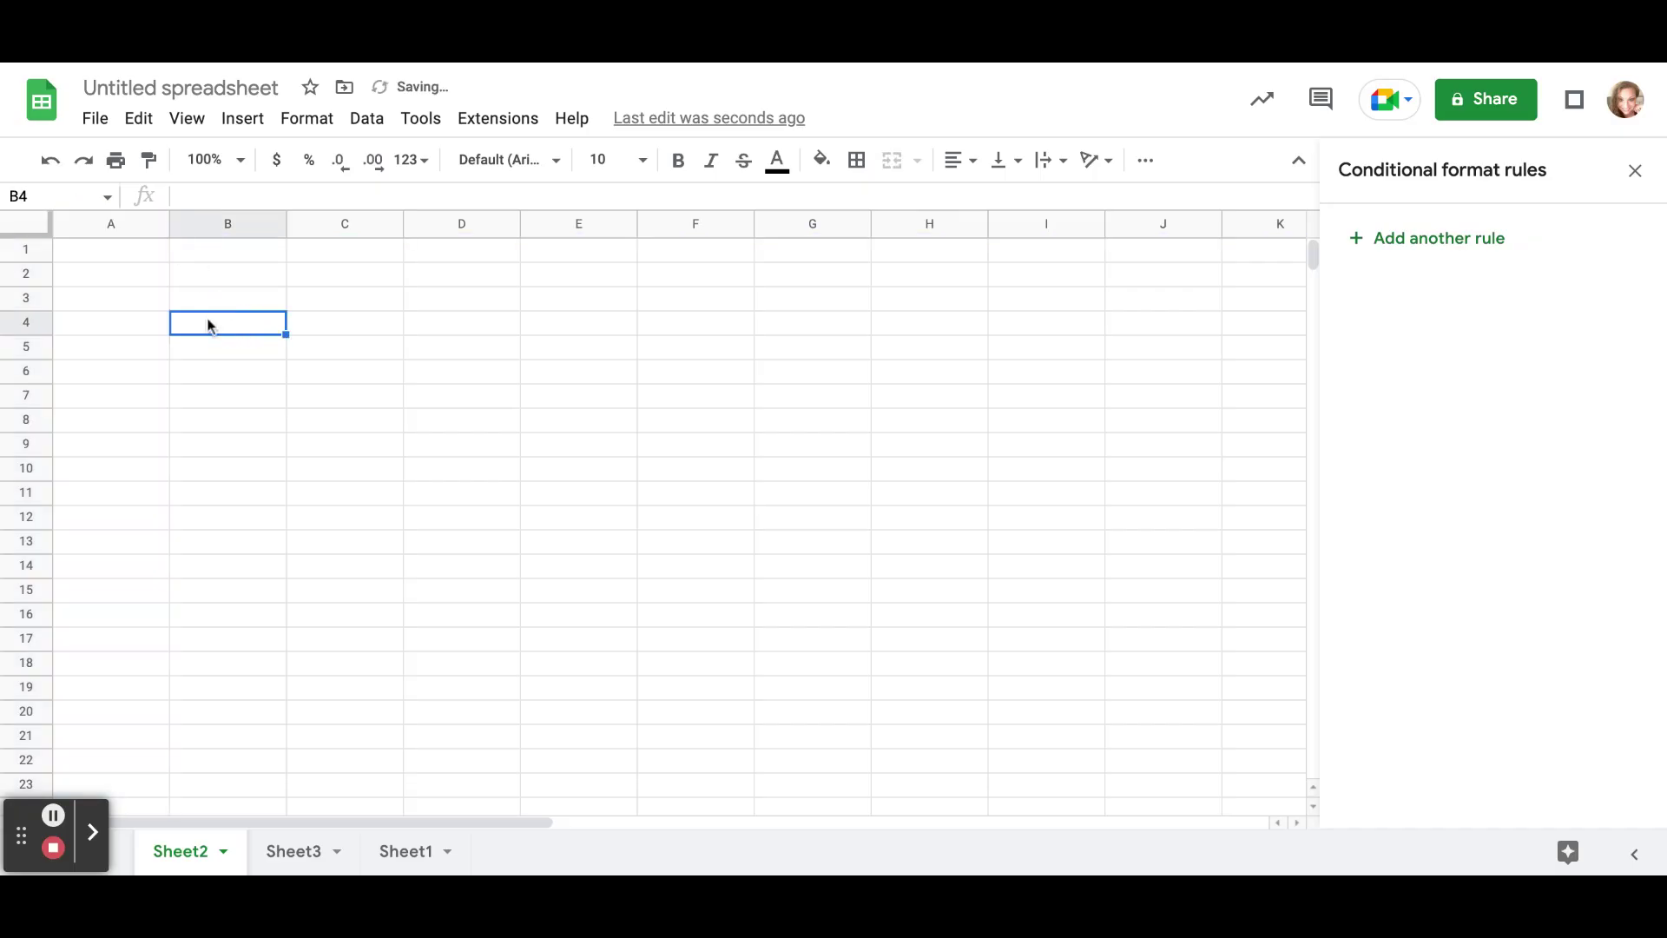
{"action": "left_click", "coordinate": [72, 251]}
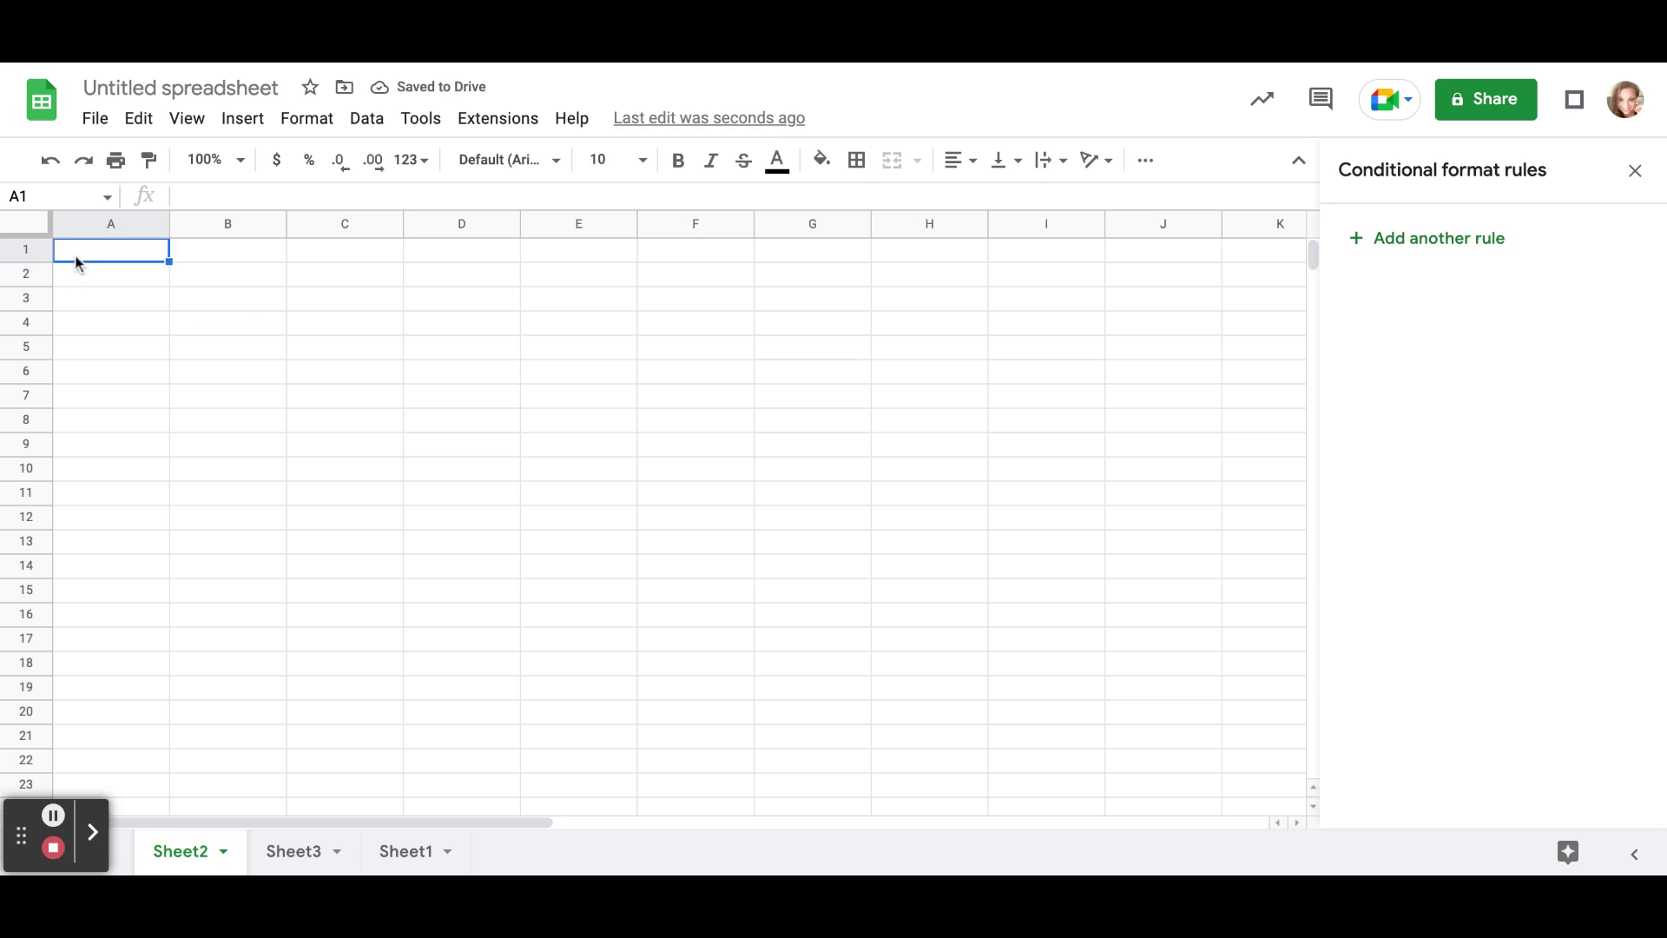
{"action": "left_click", "coordinate": [85, 253]}
{"action": "left_click", "coordinate": [239, 257], "text": "shift"}
{"action": "left_click_drag", "start_coordinate": [239, 257], "coordinate": [278, 547]}
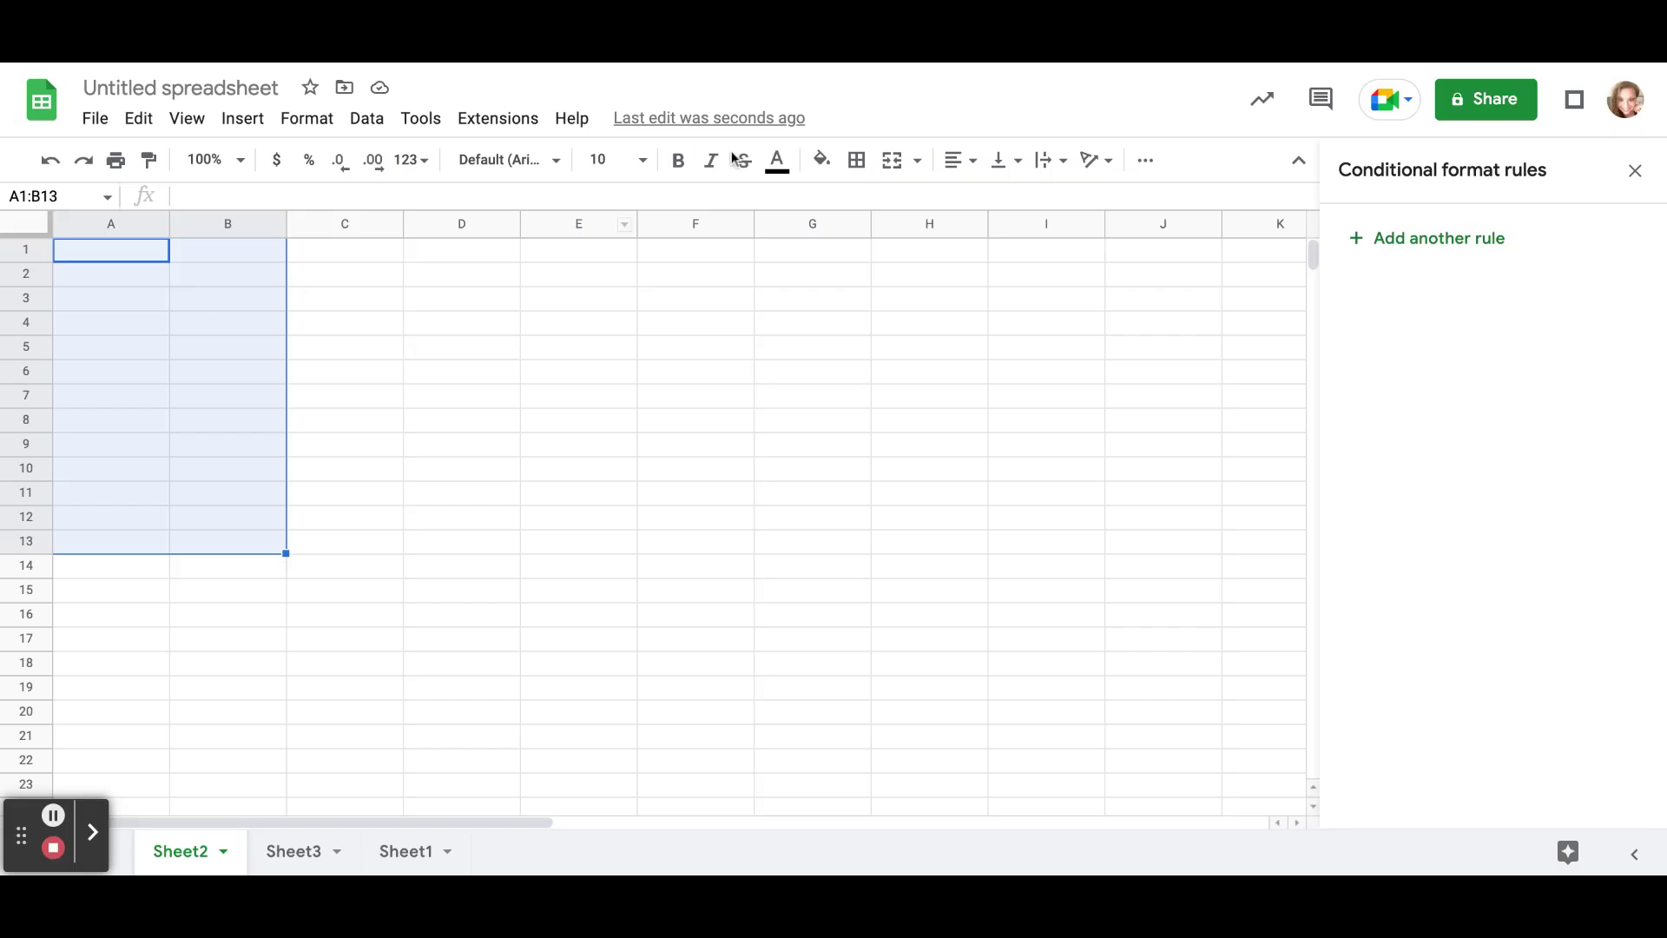
{"action": "left_click", "coordinate": [821, 159]}
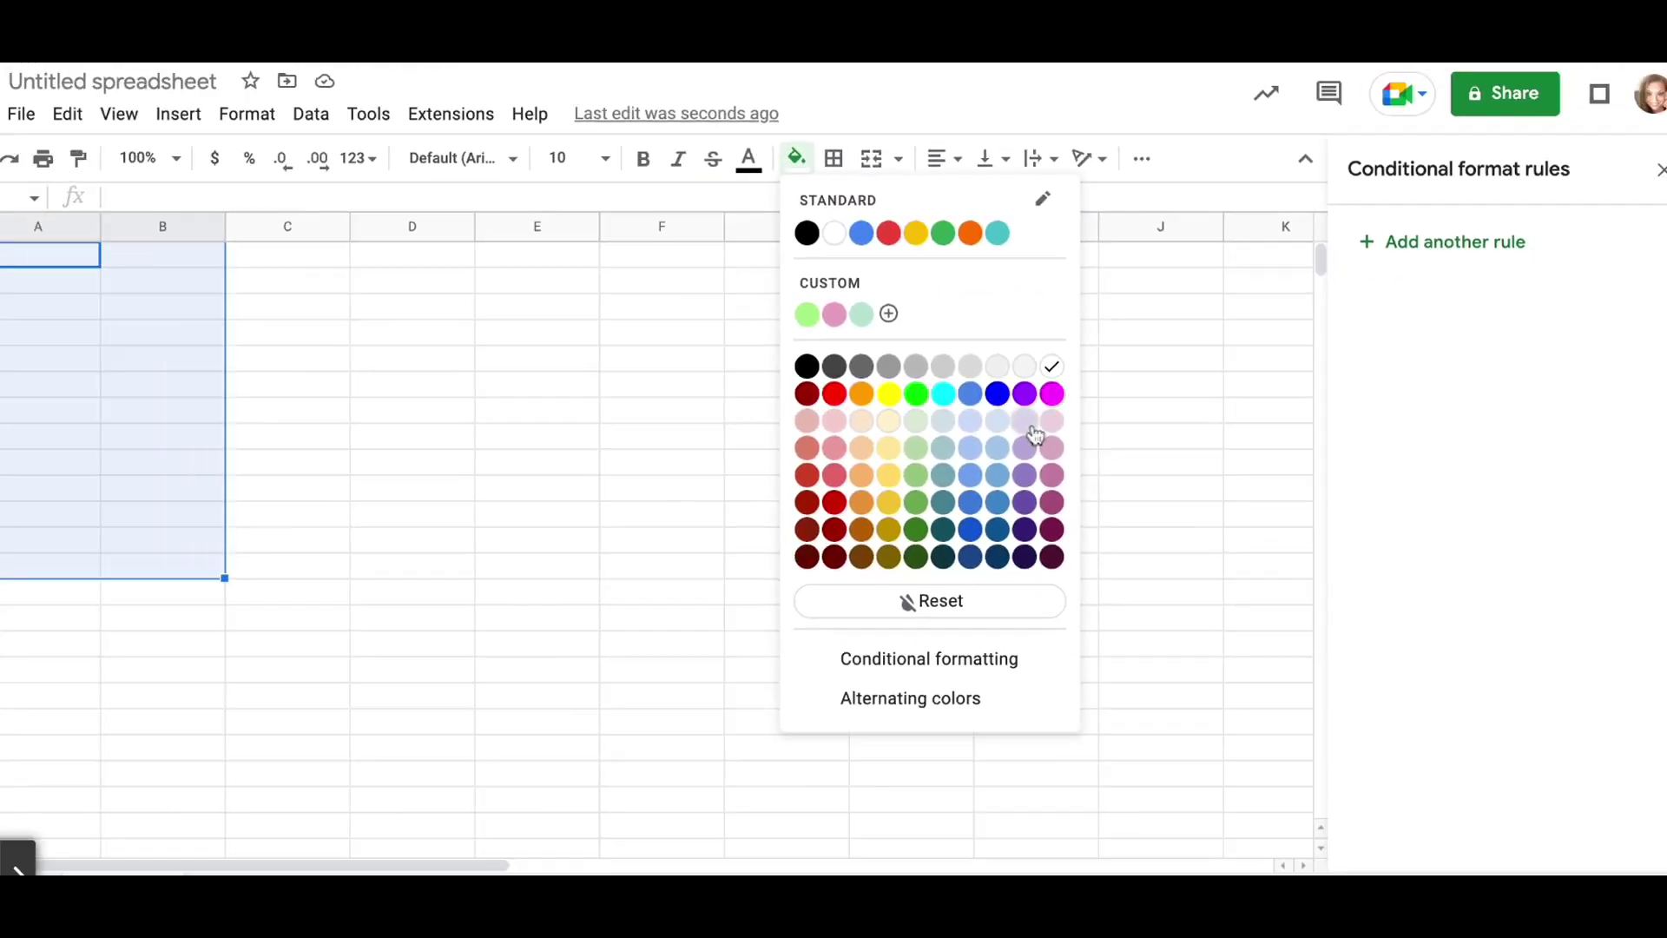
{"action": "left_click", "coordinate": [916, 420]}
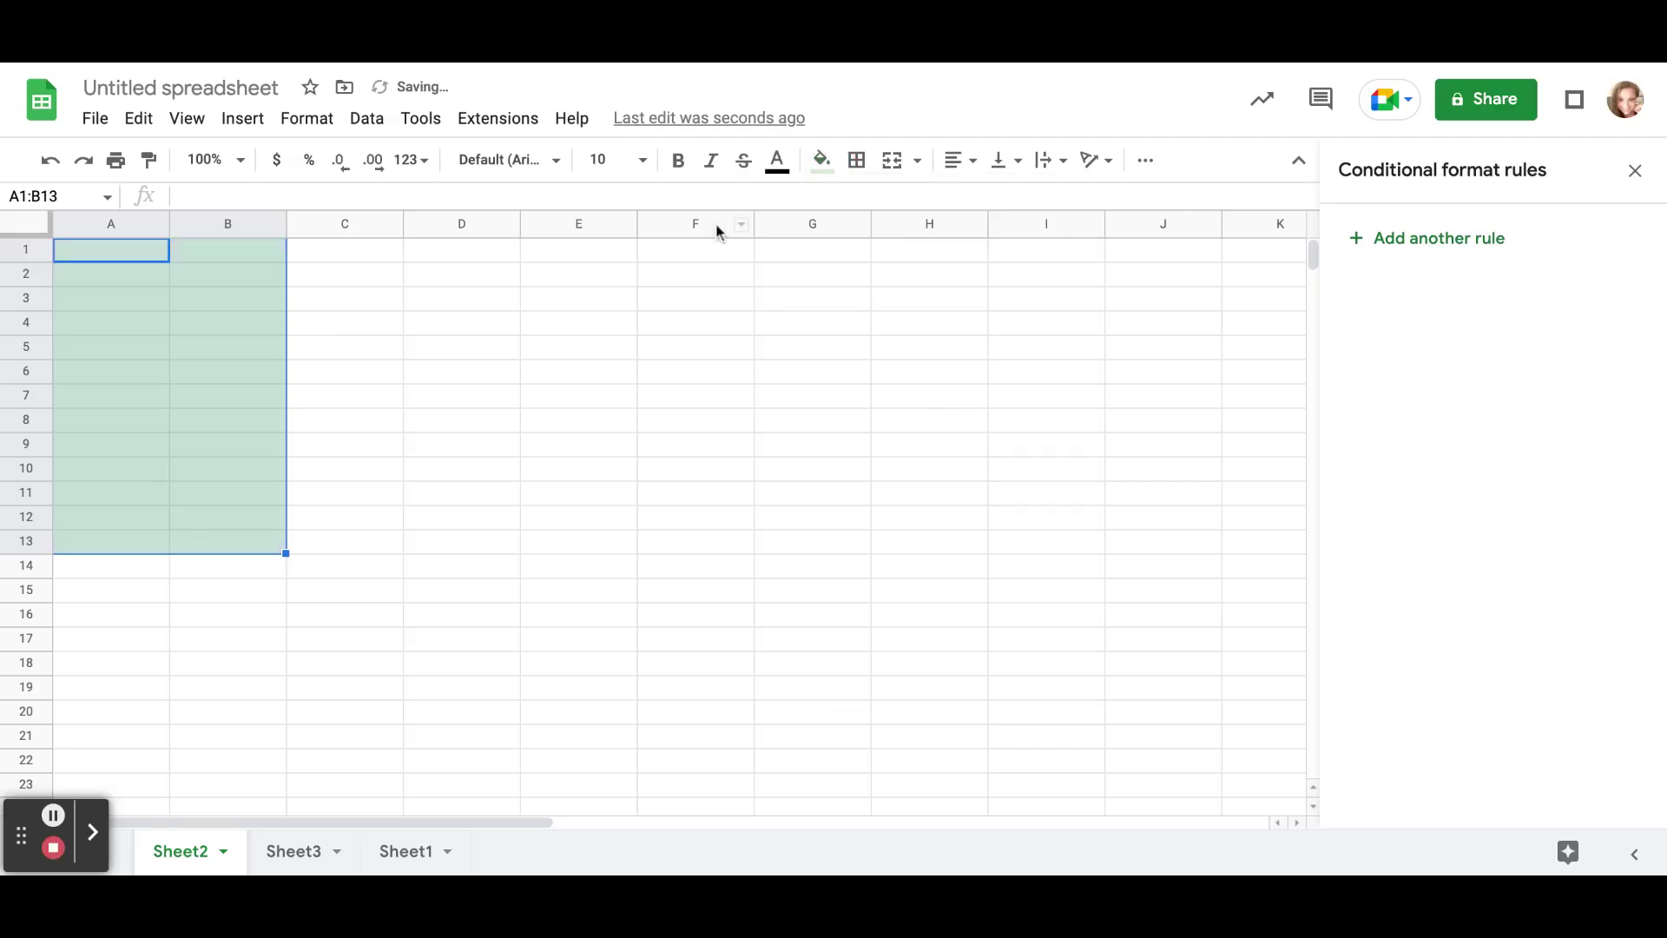
{"action": "left_click", "coordinate": [137, 259]}
{"action": "left_click_drag", "start_coordinate": [137, 259], "coordinate": [195, 271]}
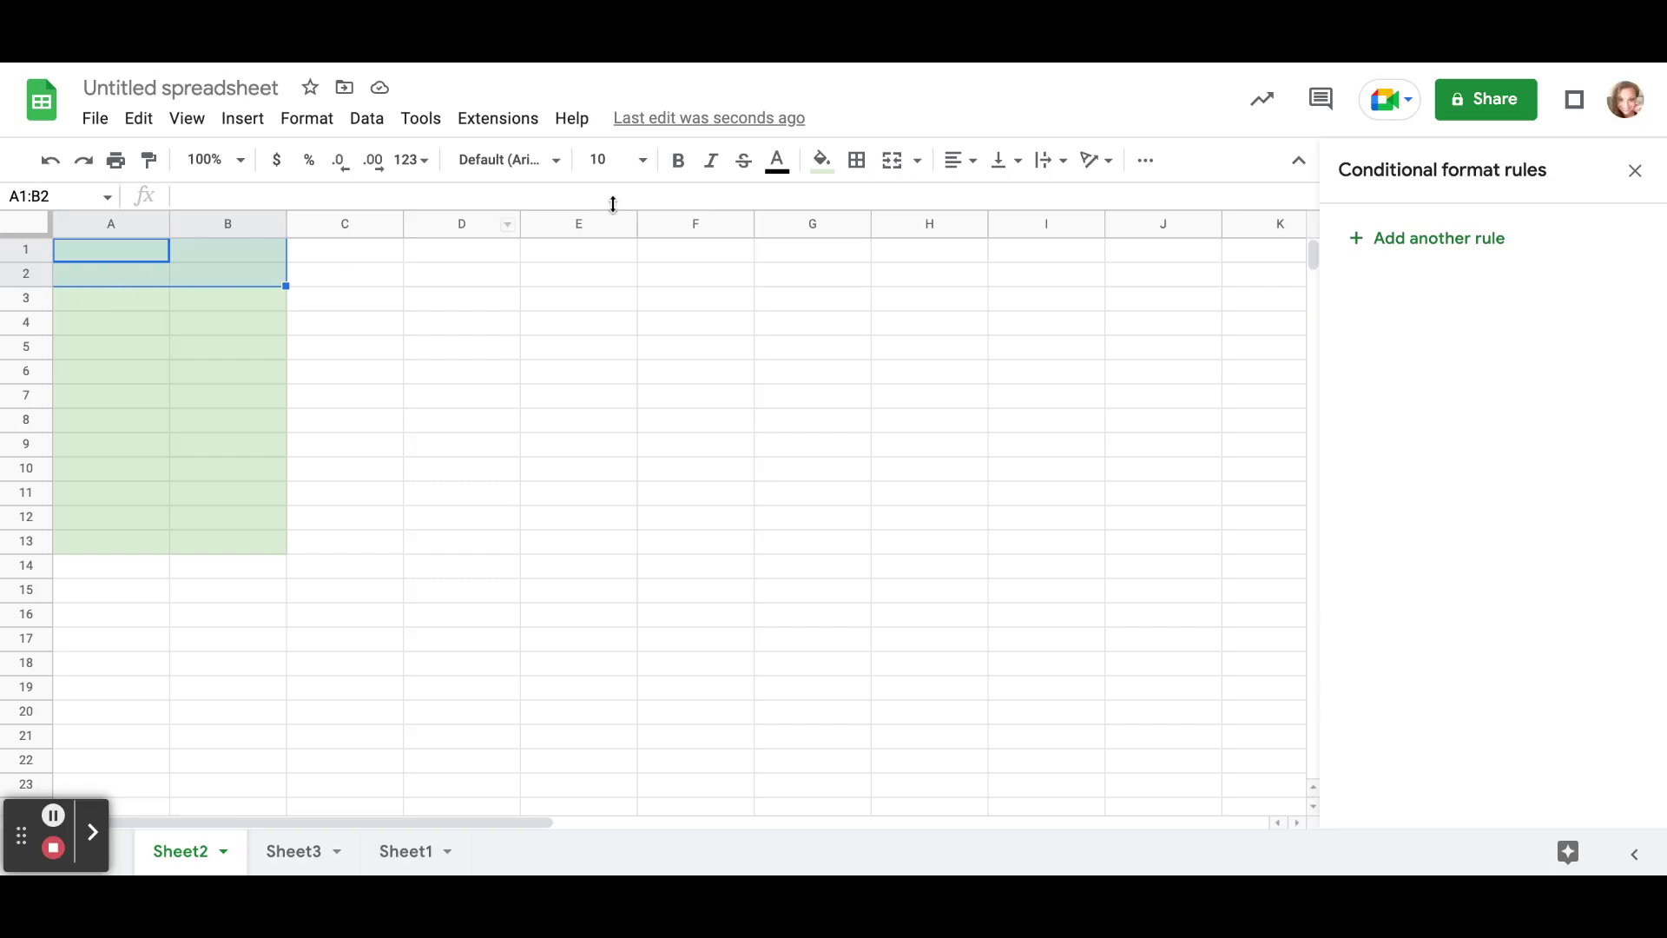
Make the header cells A1:B2 bold and centred, with blue text in A1
{"action": "left_click", "coordinate": [681, 167]}
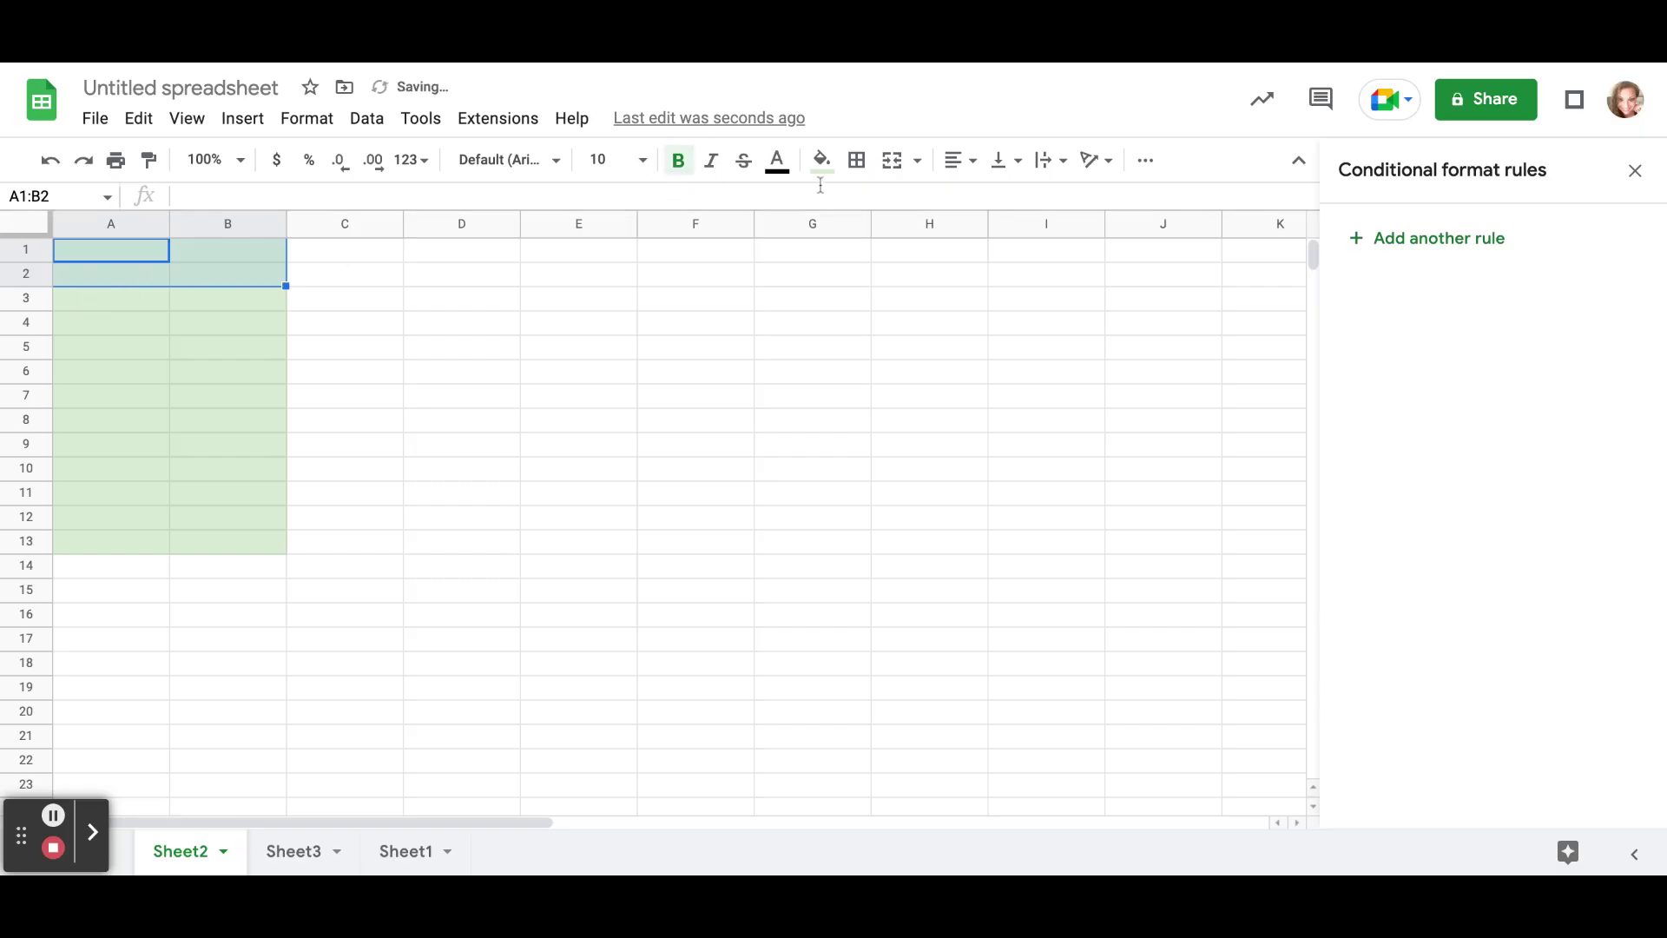
{"action": "left_click", "coordinate": [955, 160]}
{"action": "left_click", "coordinate": [989, 200]}
{"action": "left_click", "coordinate": [126, 259]}
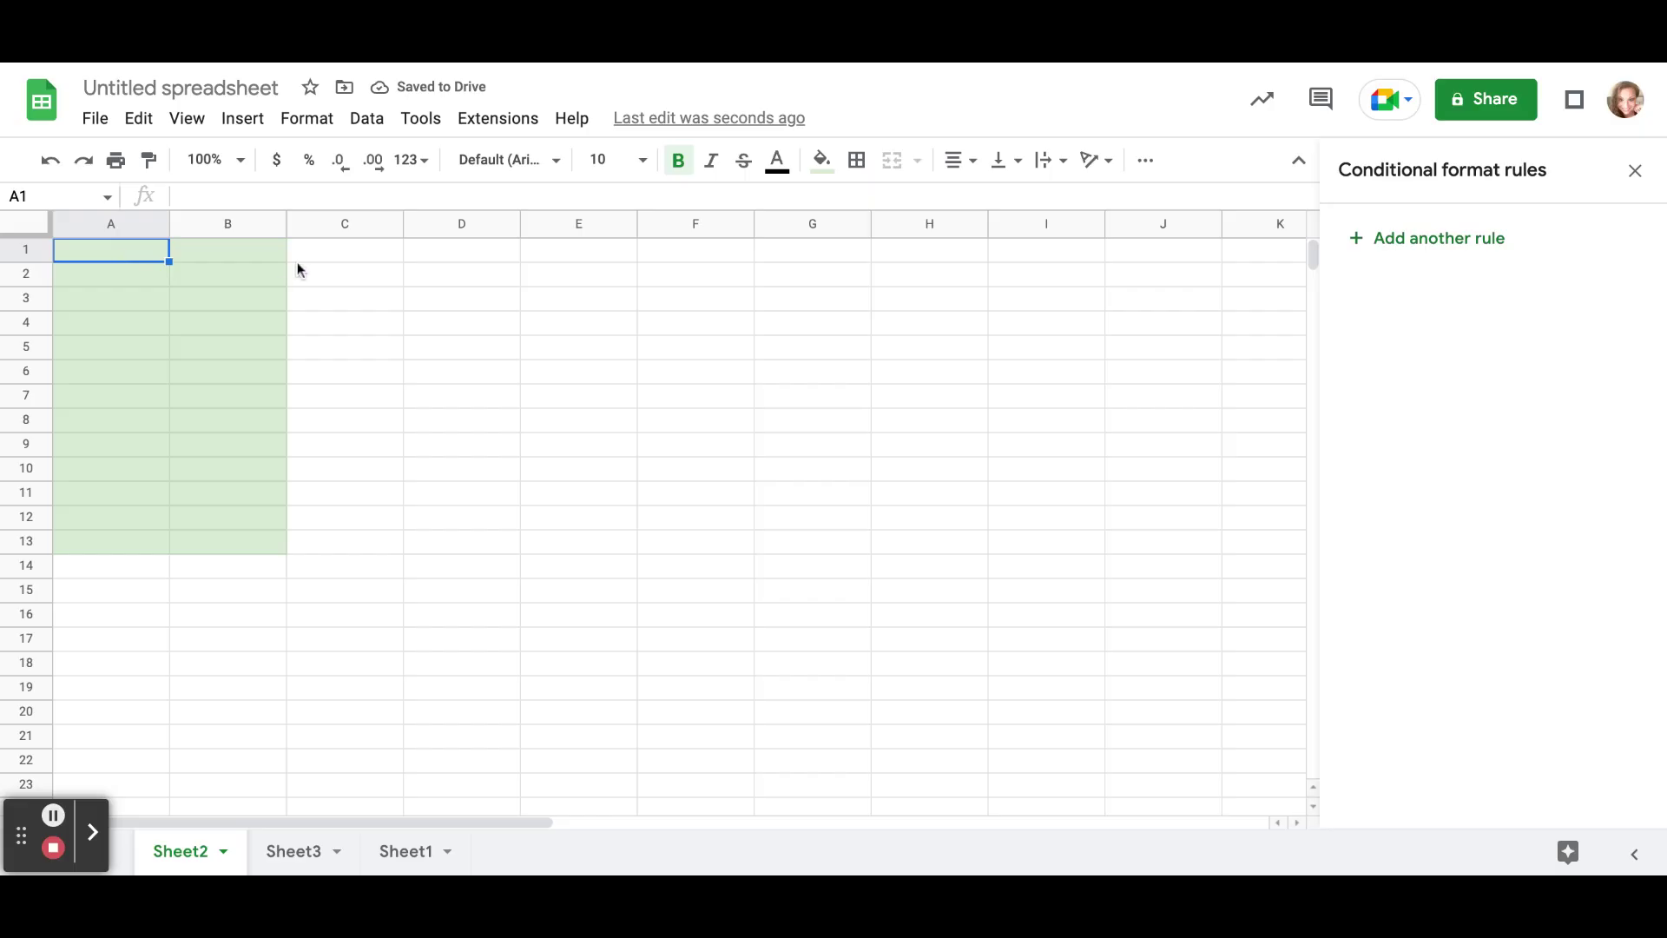
{"action": "left_click", "coordinate": [776, 162]}
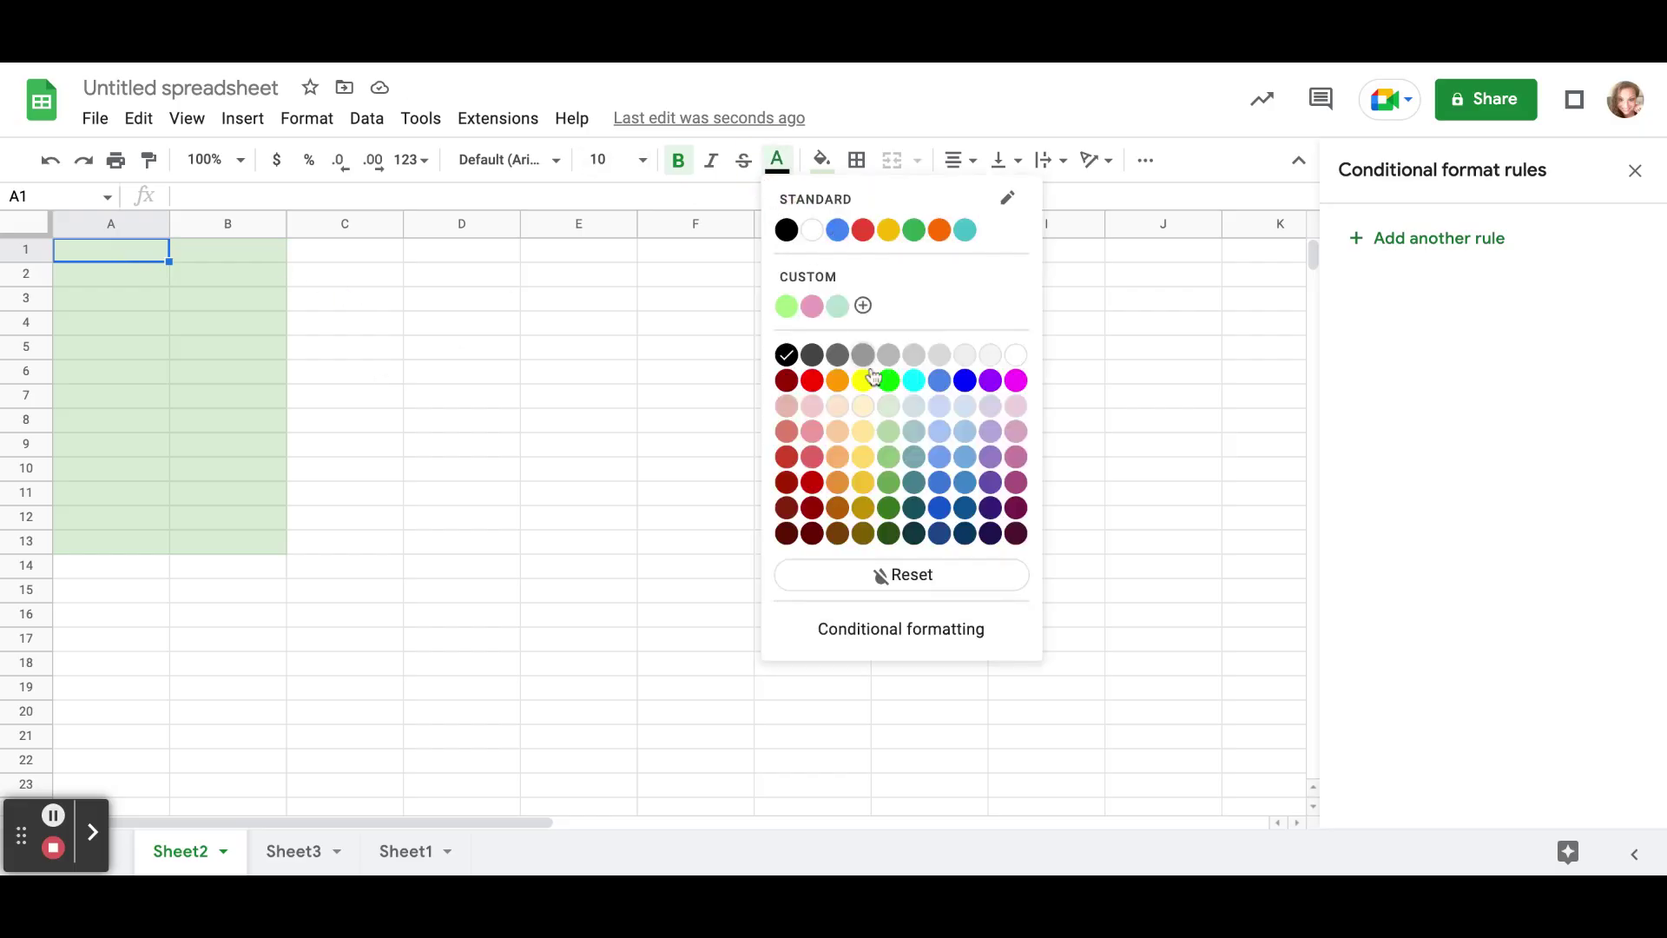
{"action": "left_click", "coordinate": [969, 395]}
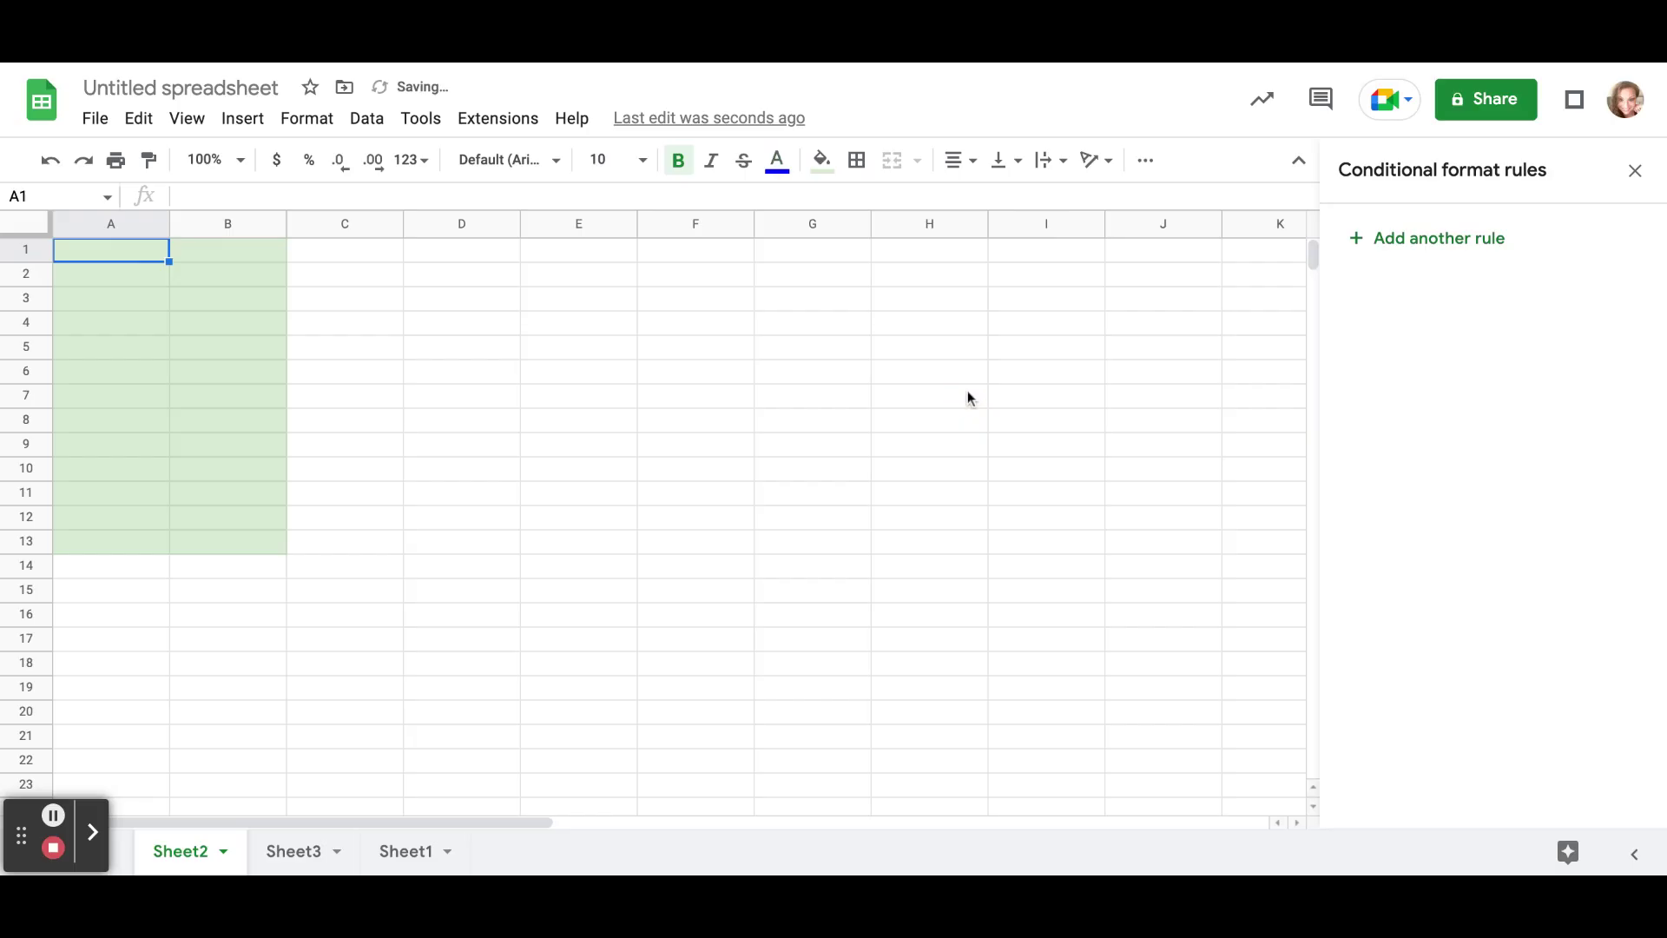
Enter 'Directions:' and 'Multiply.' in row 1, then 'Questions:' and 'Answers:' in row 2
{"action": "type", "text": "Direction"}
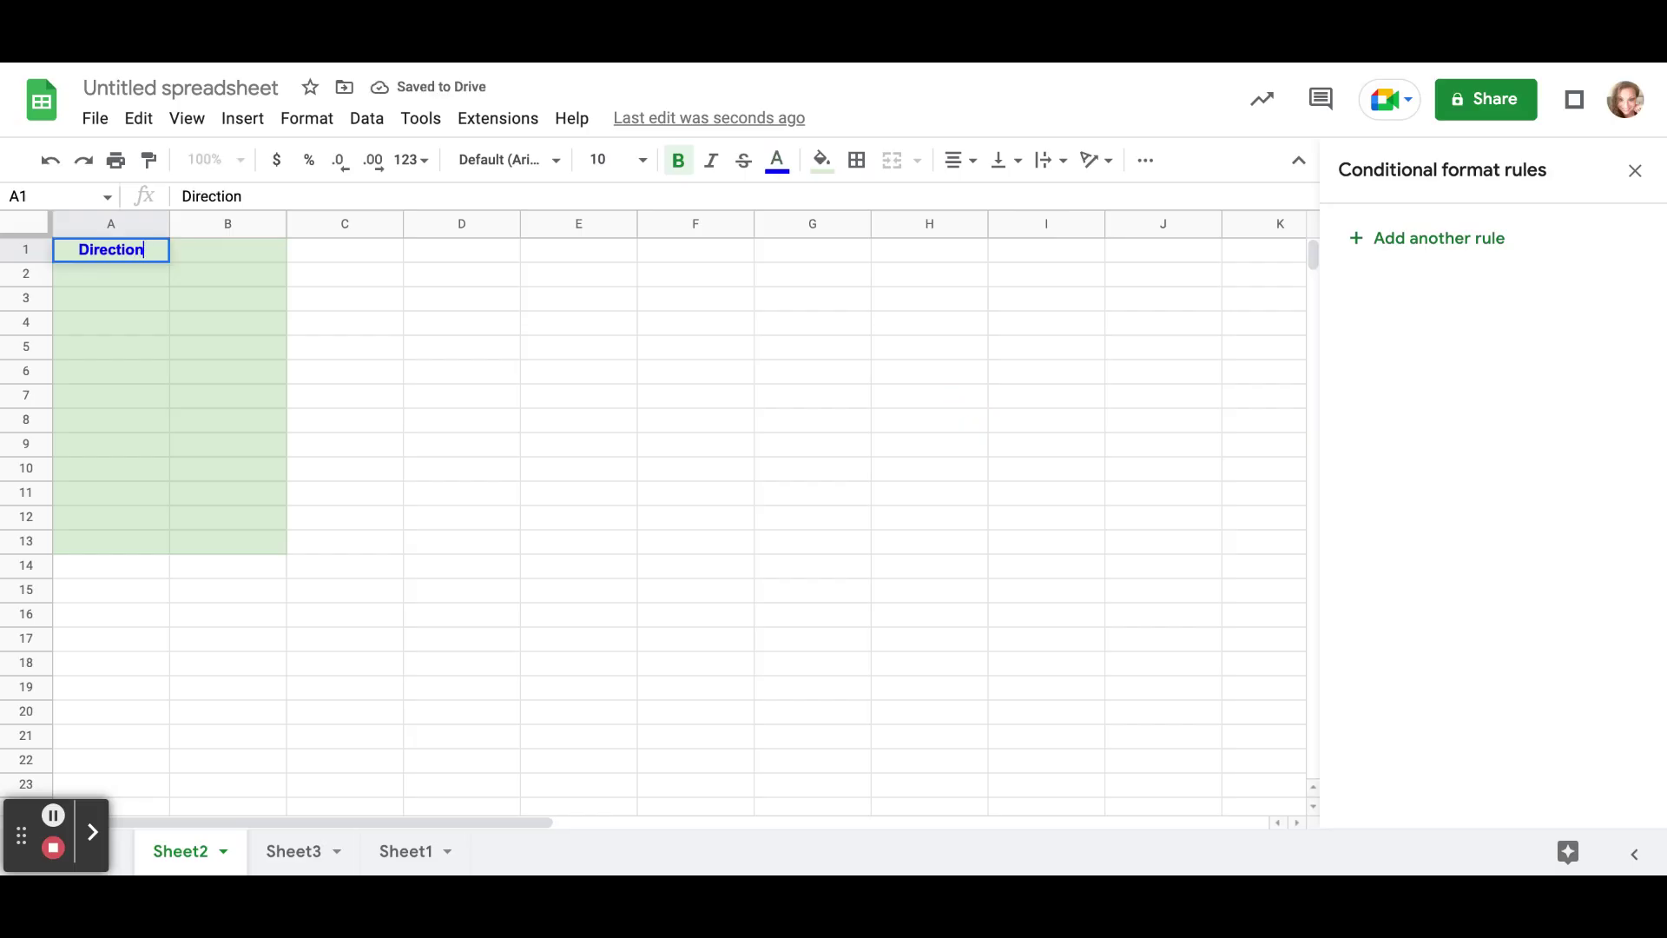
{"action": "type", "text": "s:"}
{"action": "key", "text": "Tab"}
{"action": "type", "text": "M"}
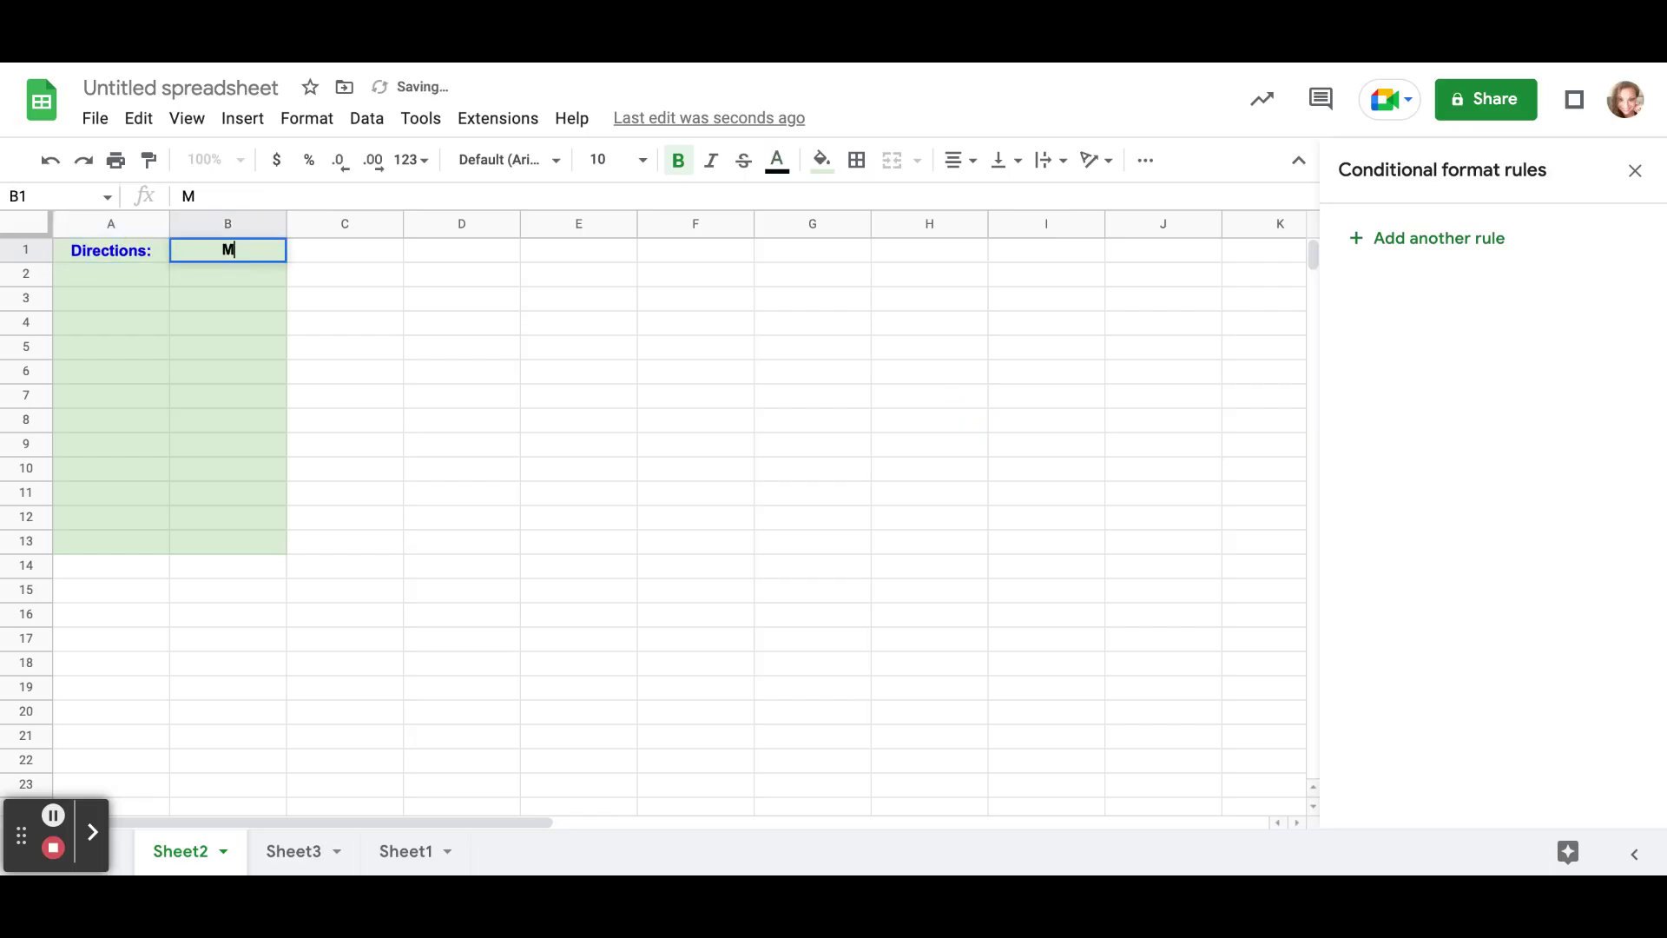
{"action": "type", "text": "ultiply."}
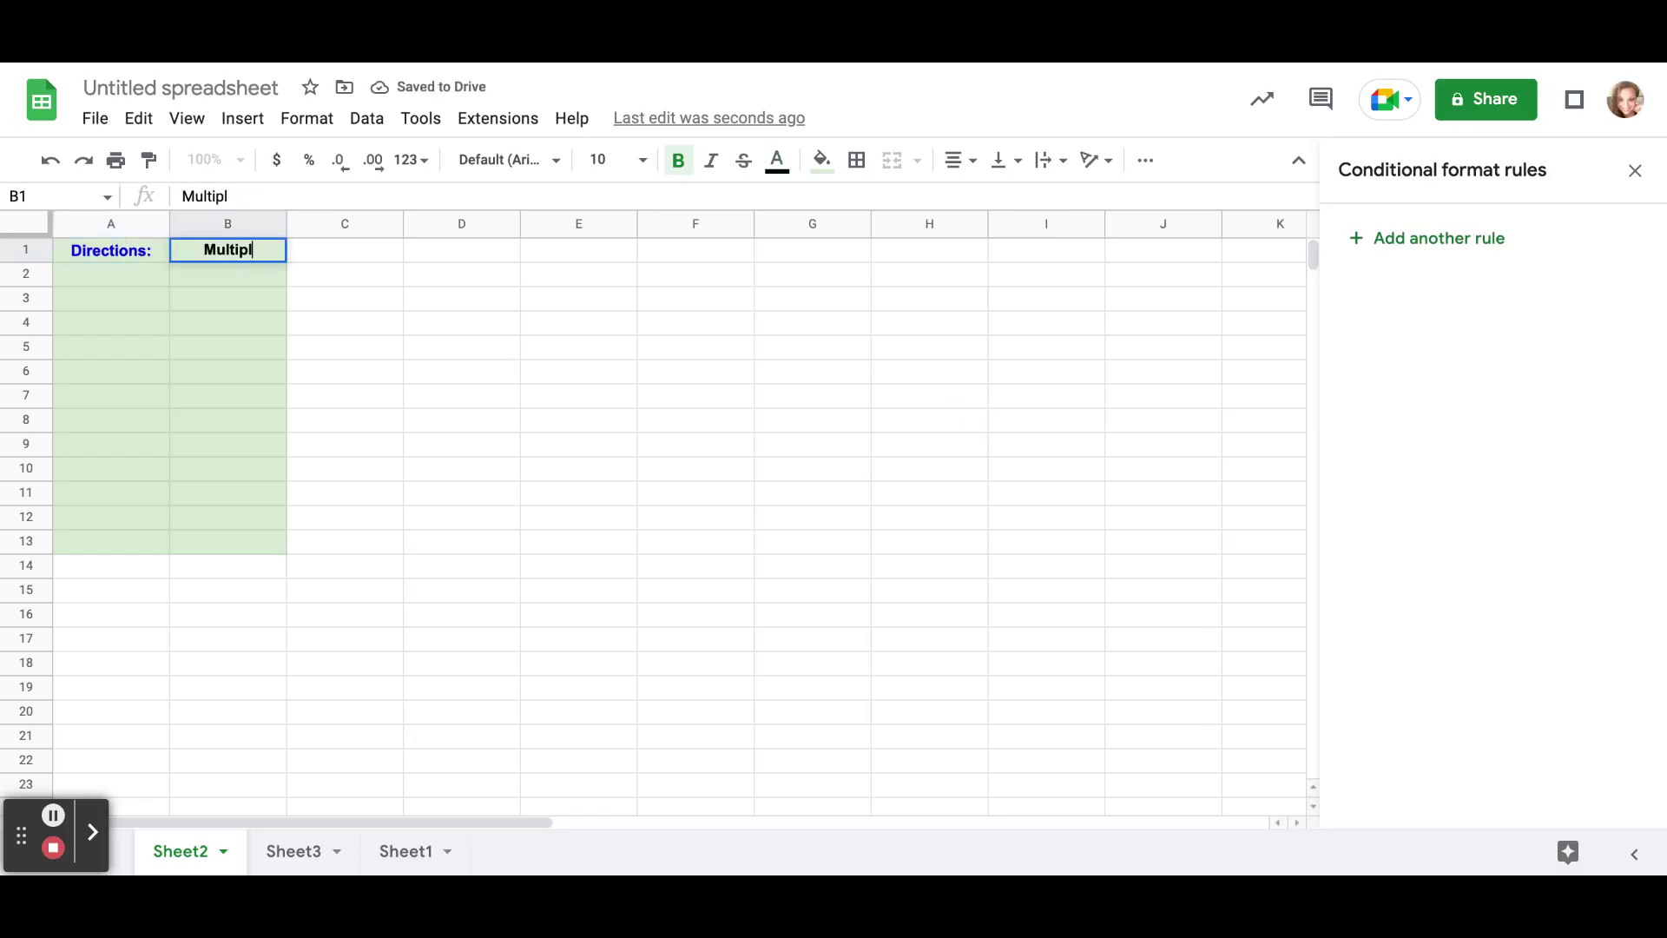
{"action": "key", "text": "ctrl+a"}
{"action": "left_click", "coordinate": [139, 279]}
{"action": "type", "text": "Questions:"}
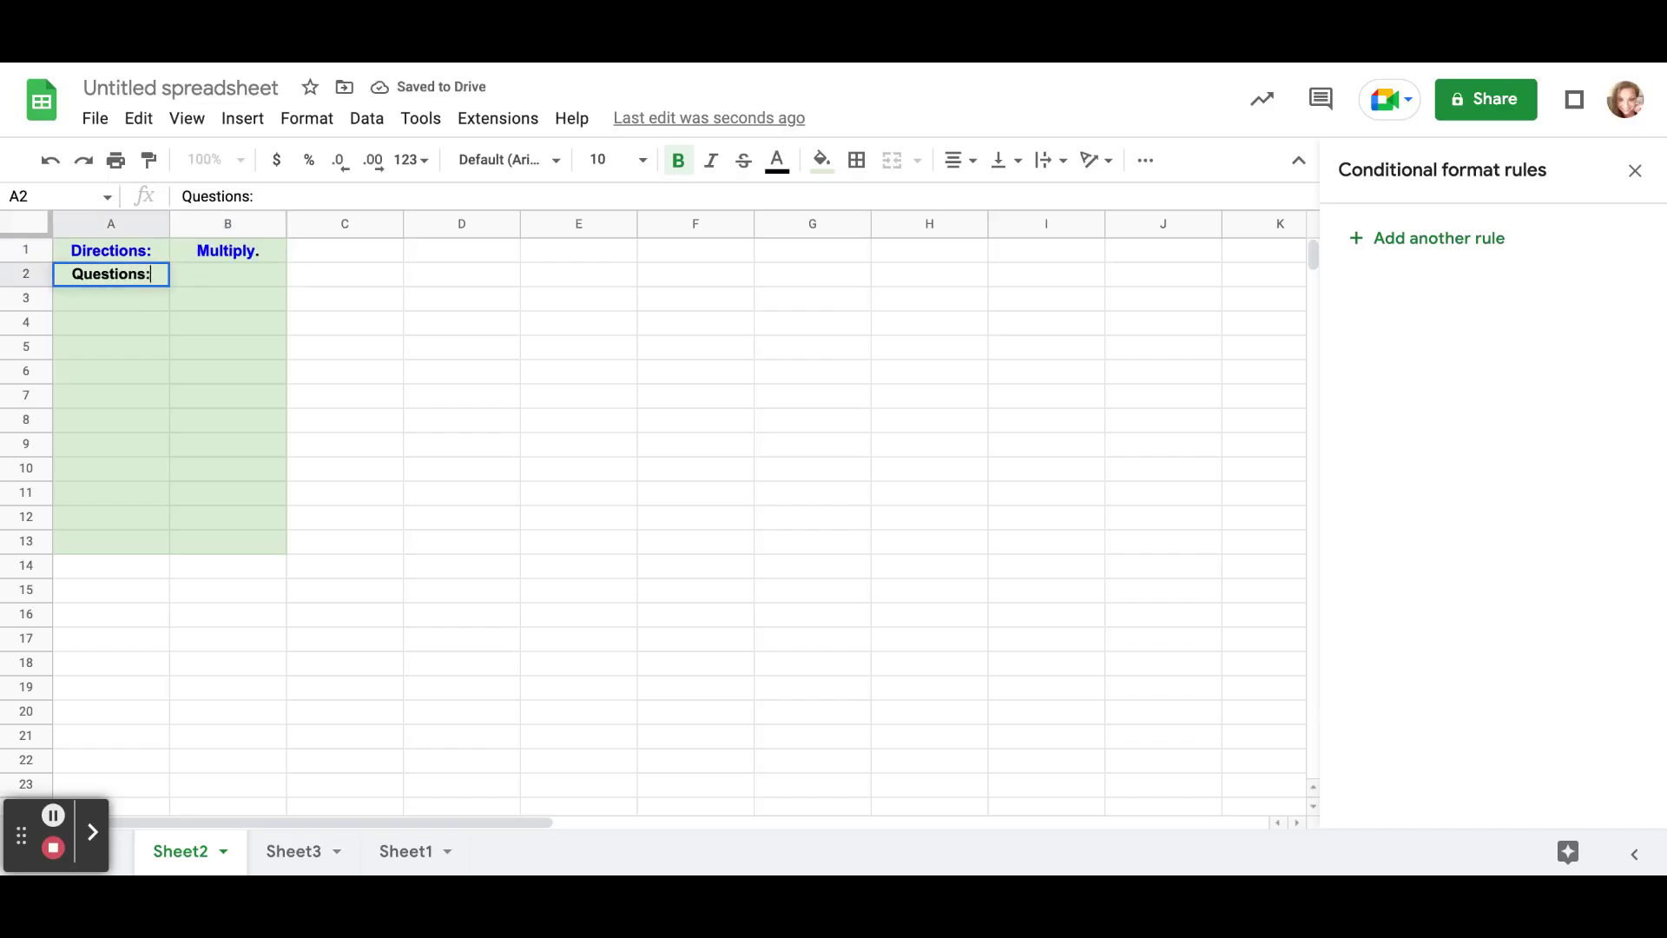
{"action": "key", "text": "Tab"}
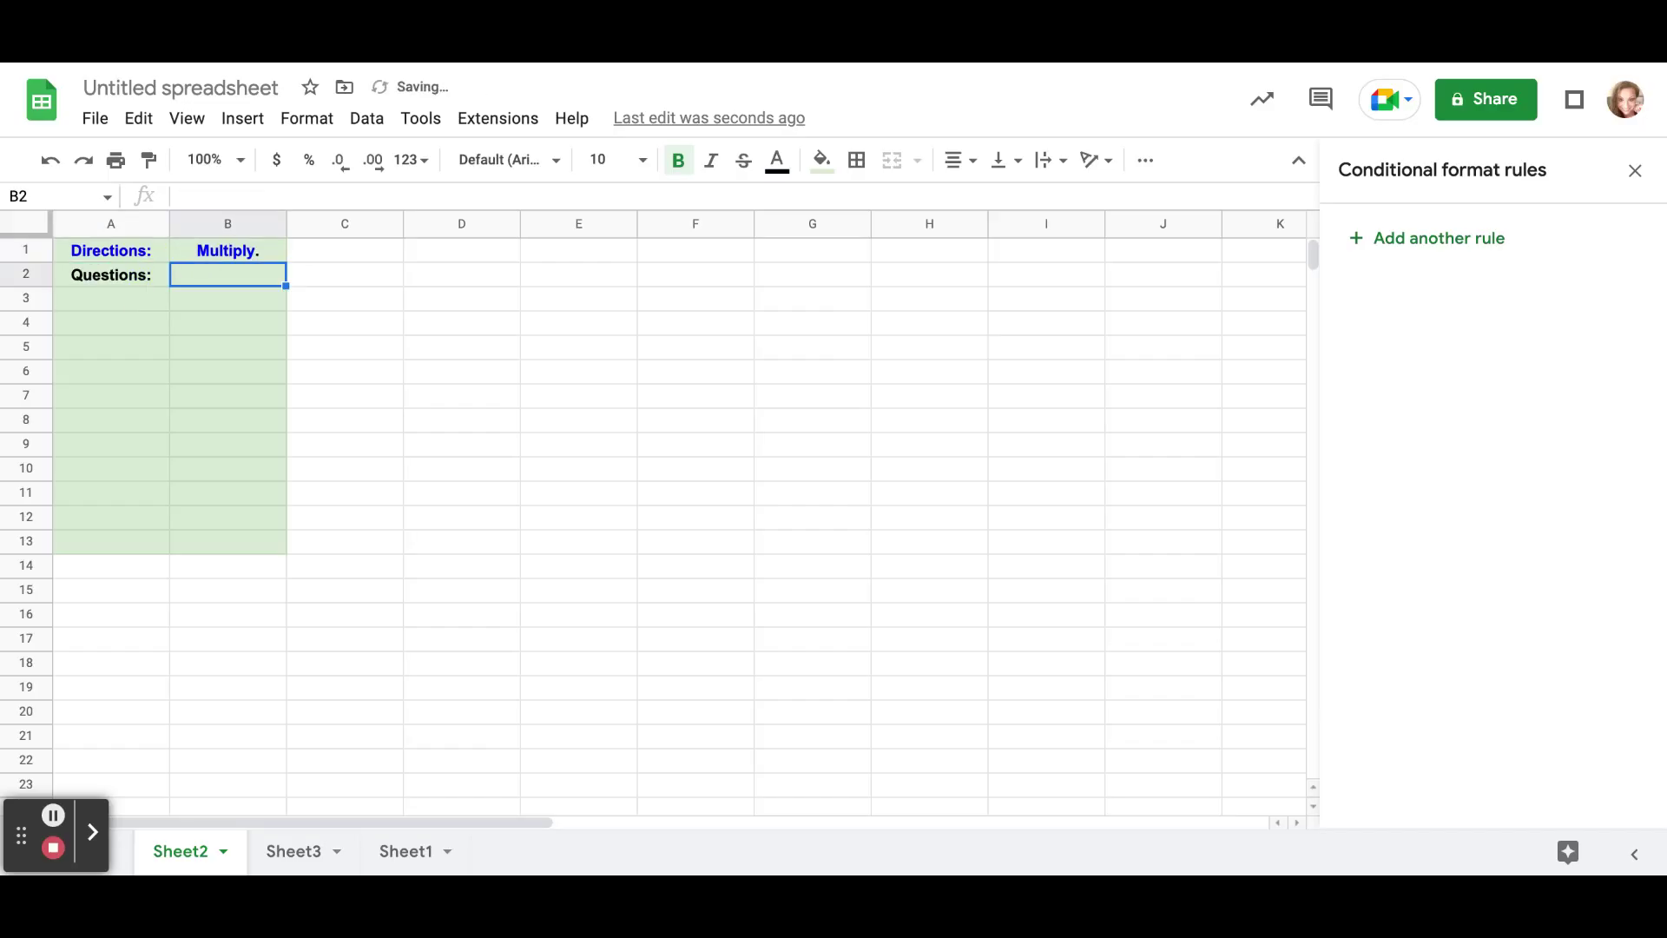
{"action": "type", "text": "Answers:"}
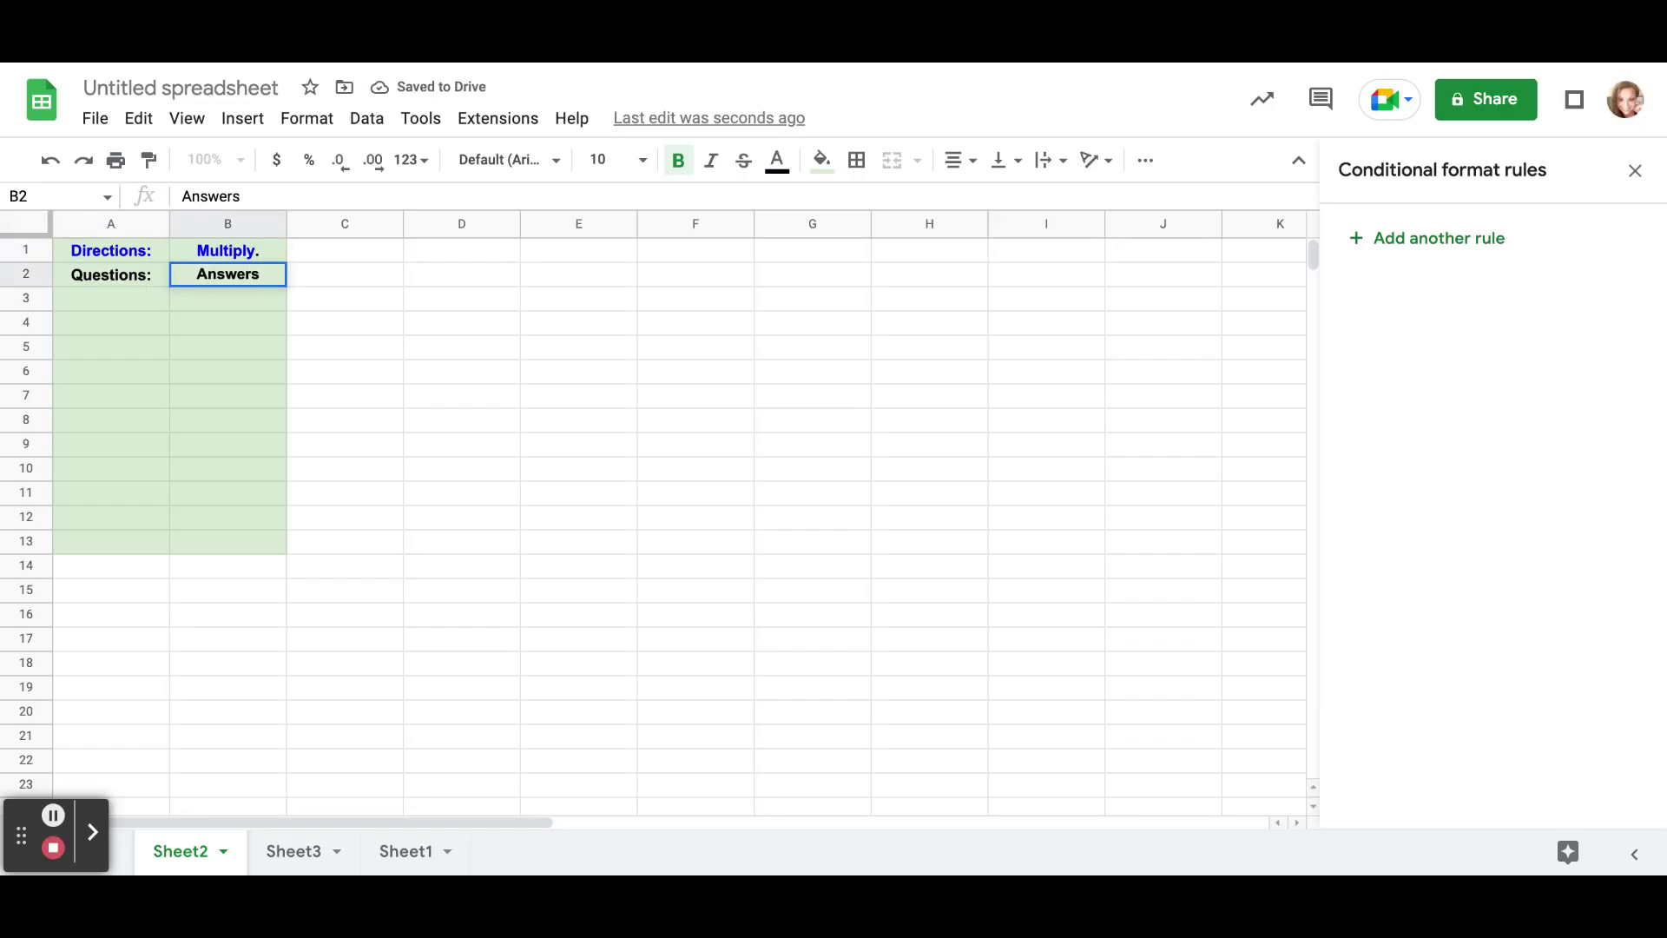
{"action": "left_click_drag", "start_coordinate": [67, 252], "coordinate": [242, 525]}
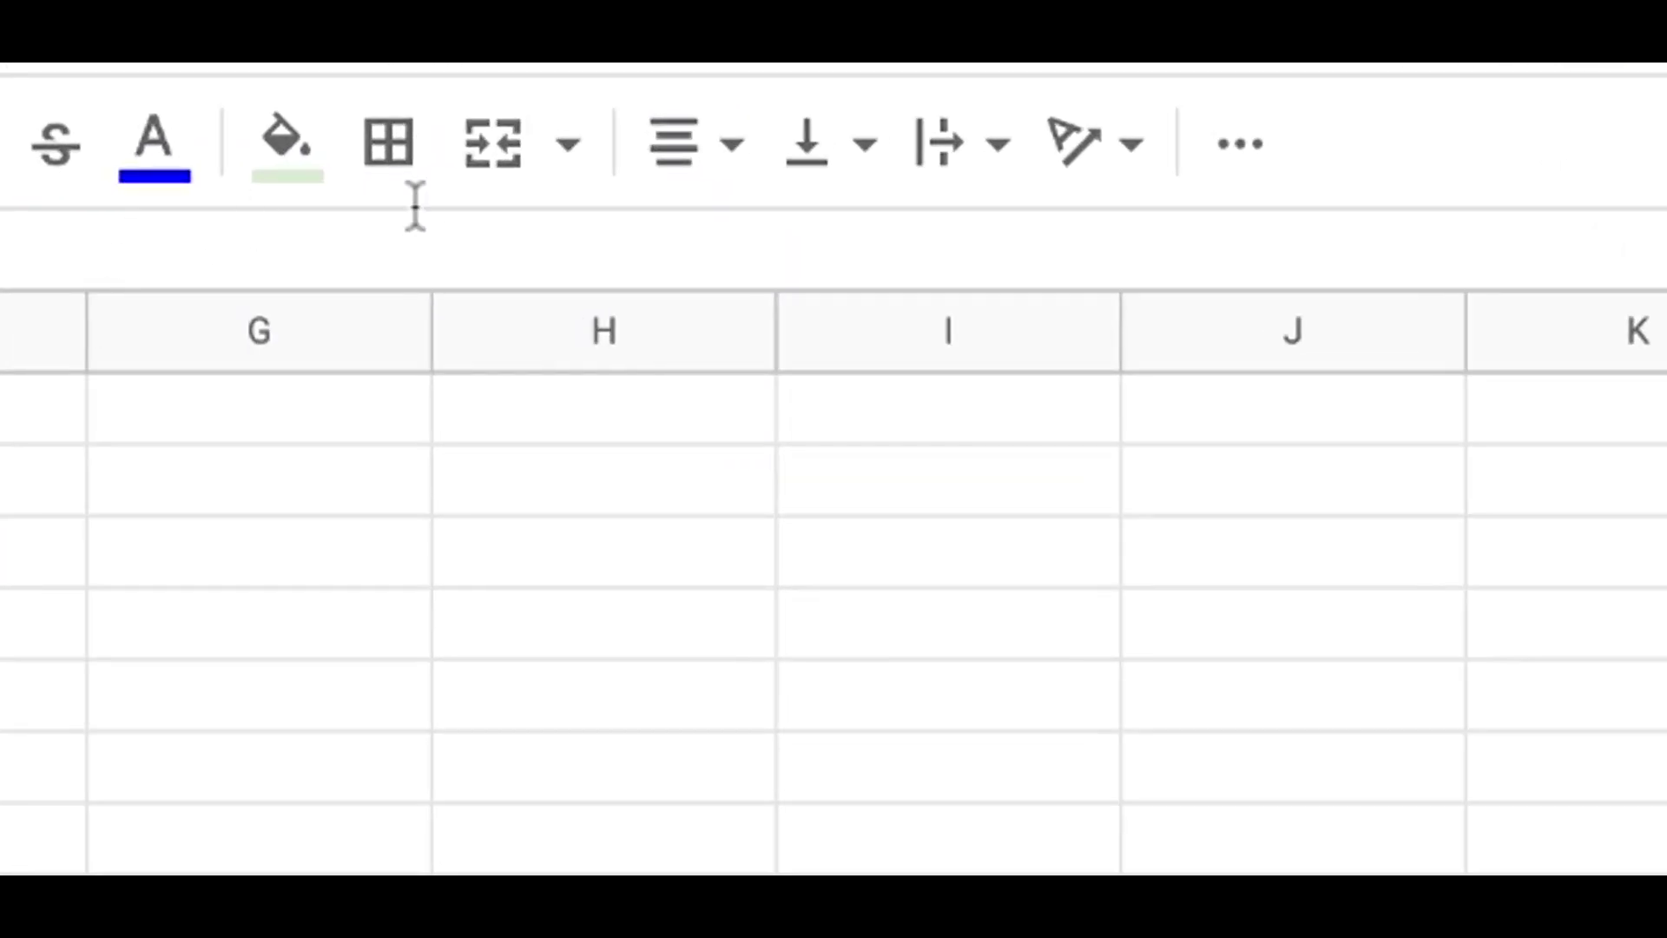
Add all borders to A1:B13 and paste questions 7x2= through 7x12= into A3:A13
{"action": "left_click", "coordinate": [423, 161]}
{"action": "left_click", "coordinate": [426, 286]}
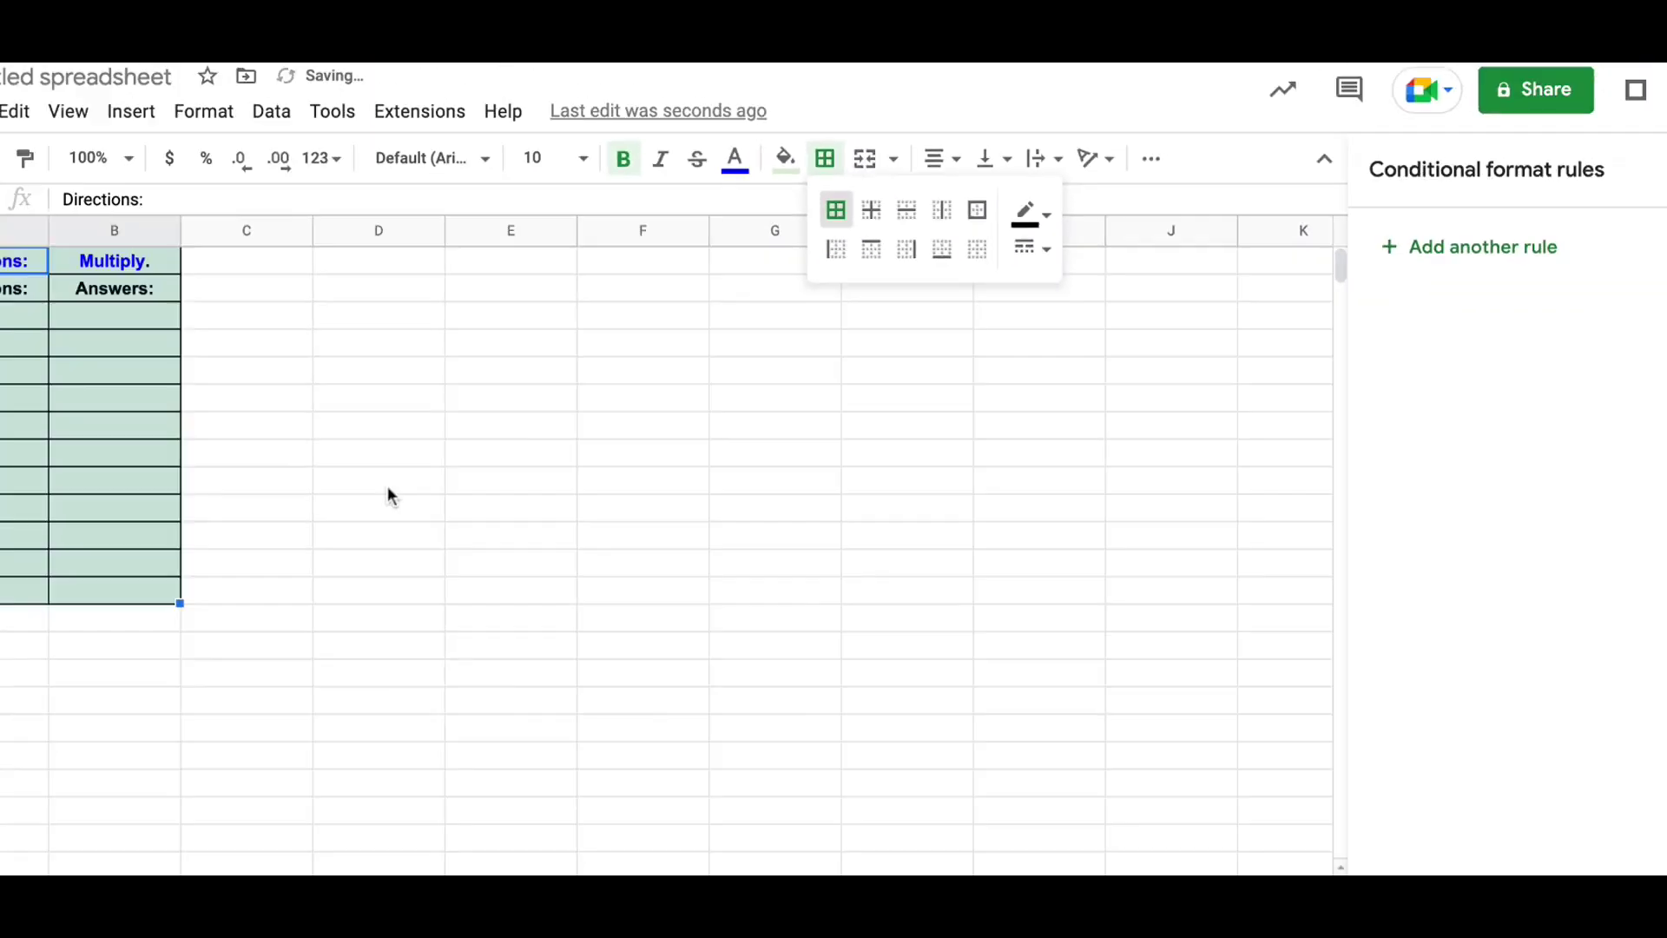
{"action": "left_click", "coordinate": [134, 304]}
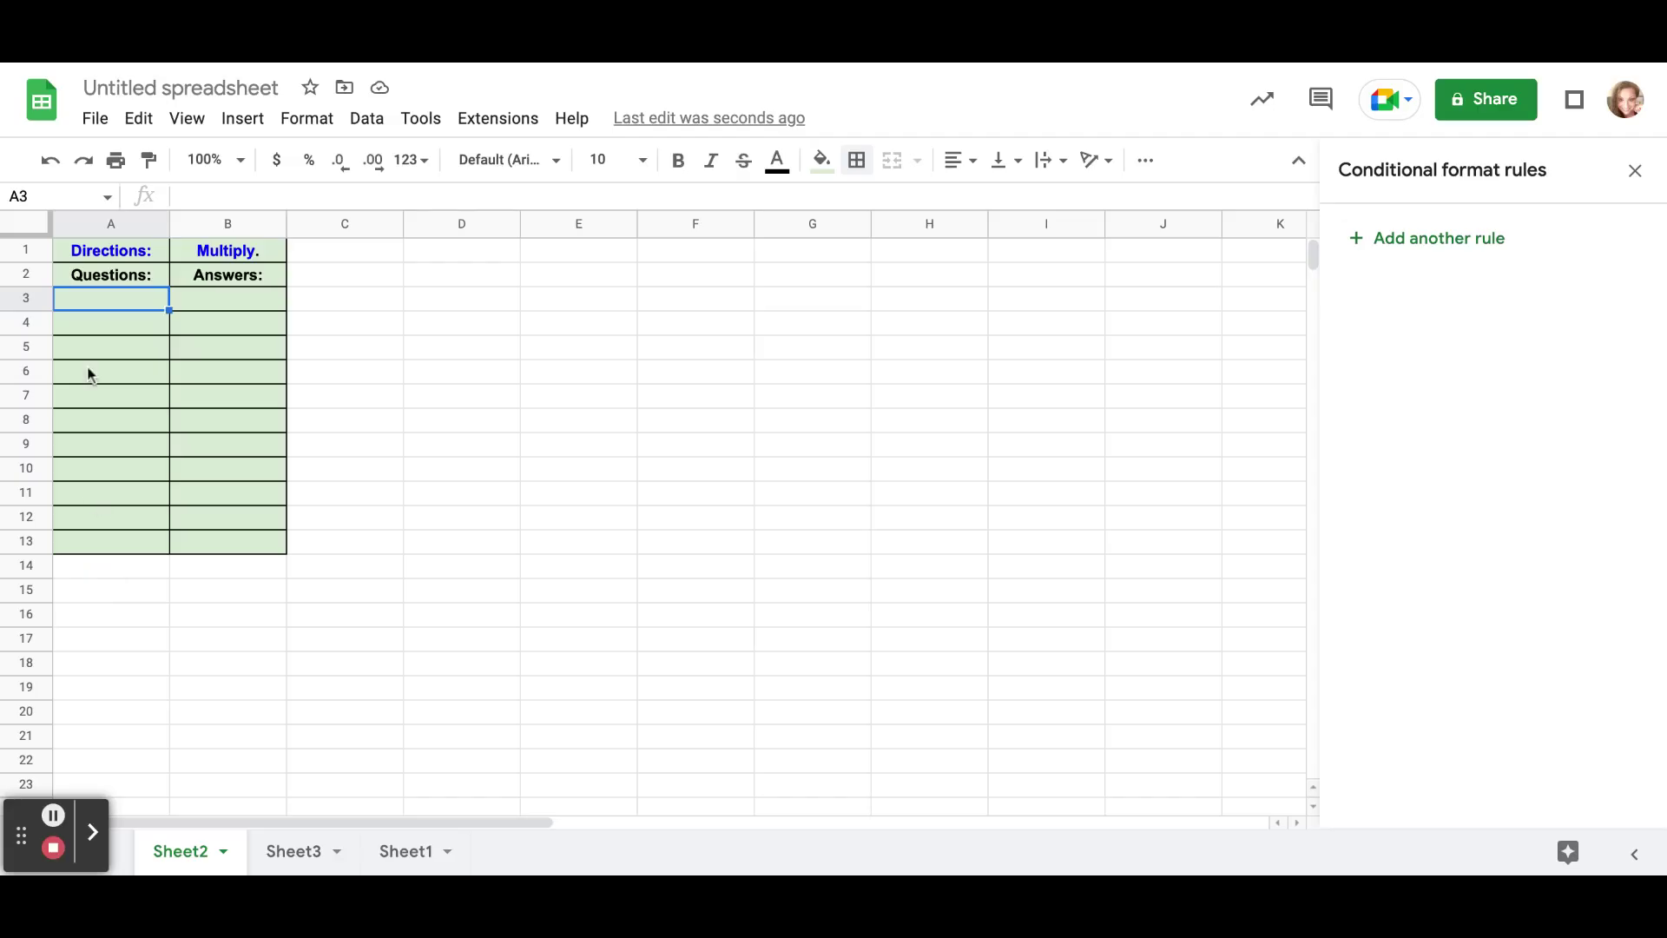
{"action": "type", "text": "7x2= 7x3= 7x4= 7x5= 7x6= 7x7= 7x8= 7x9= 7x10= 7x11= 7x12="}
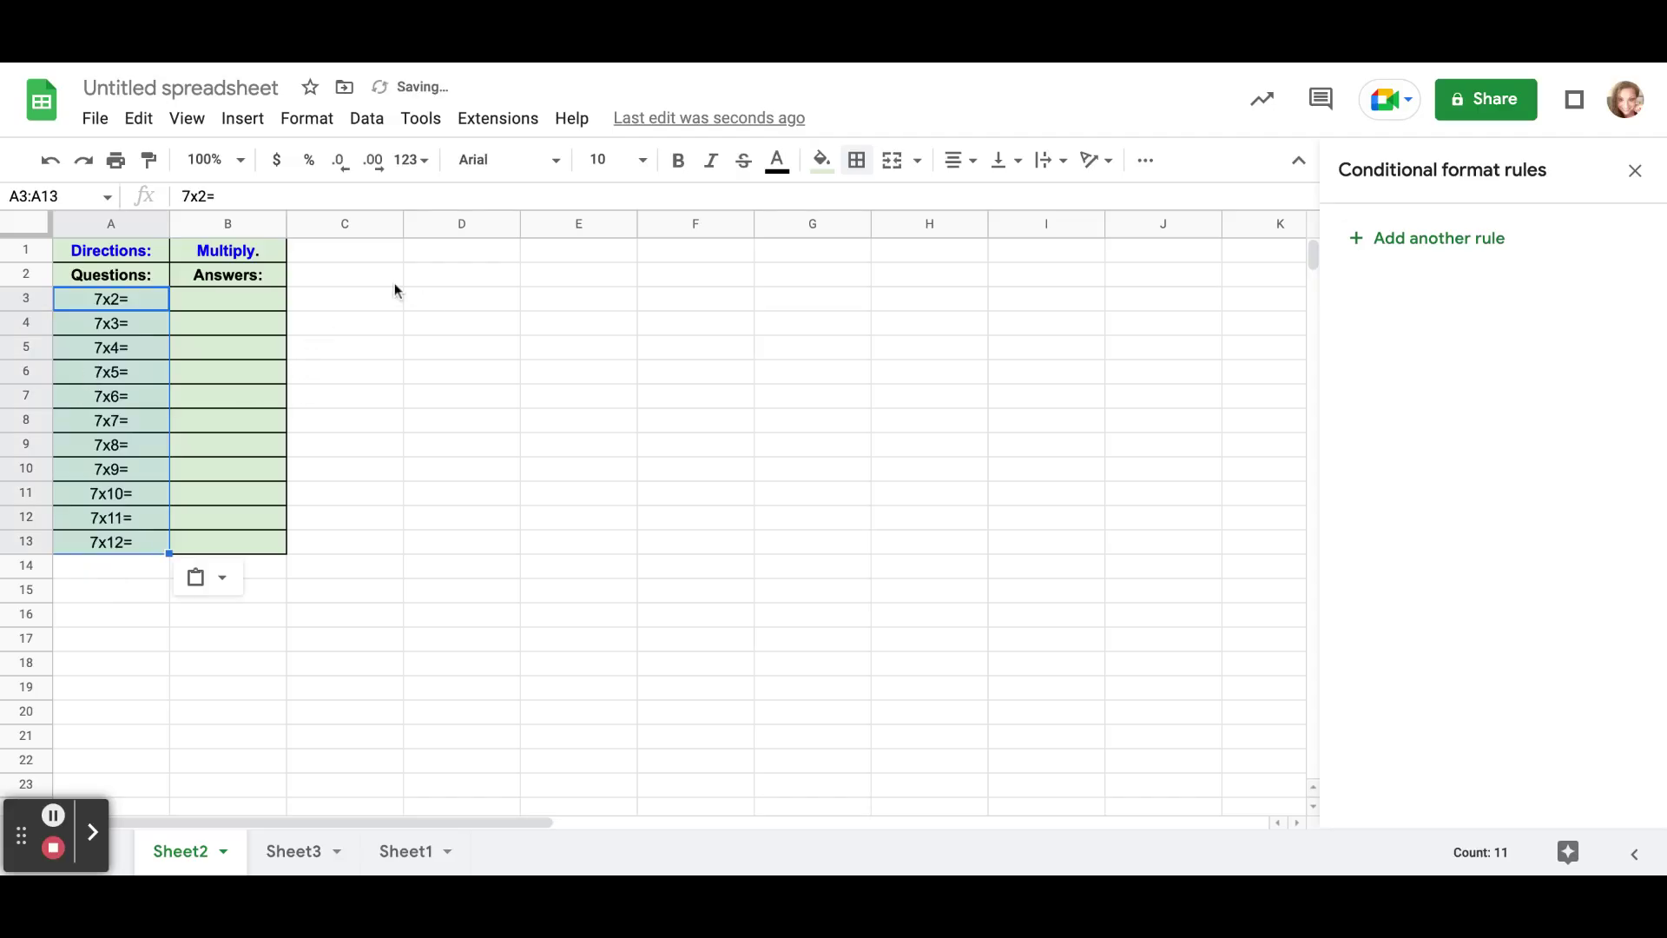
{"action": "left_click", "coordinate": [343, 299]}
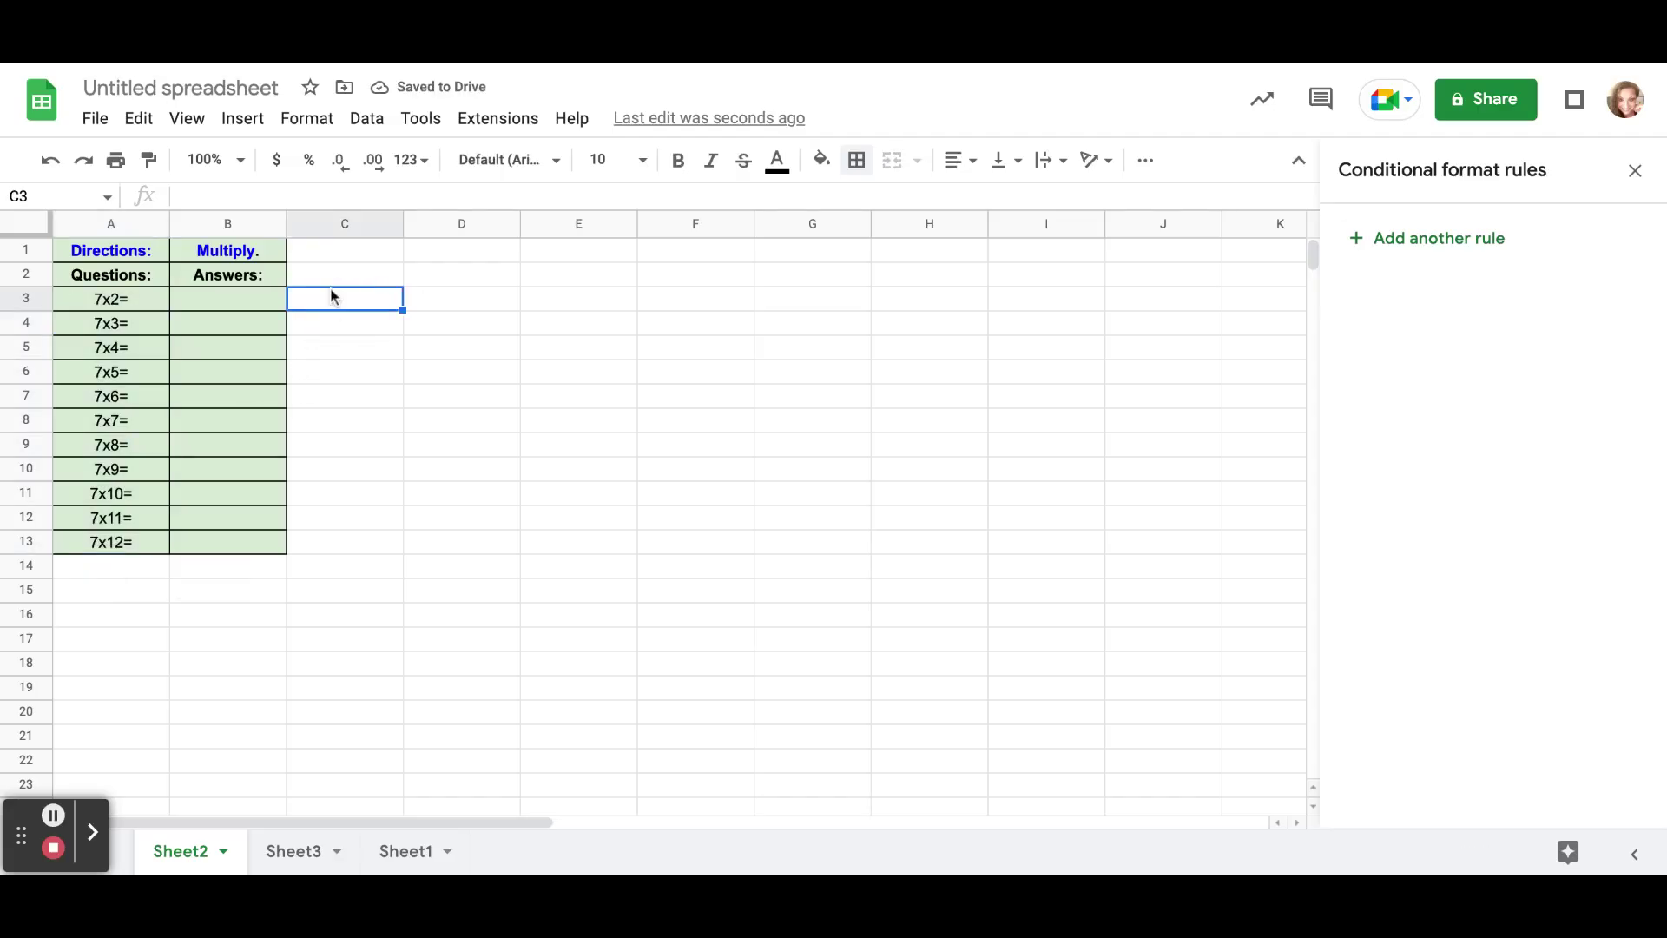
{"action": "left_click", "coordinate": [347, 224]}
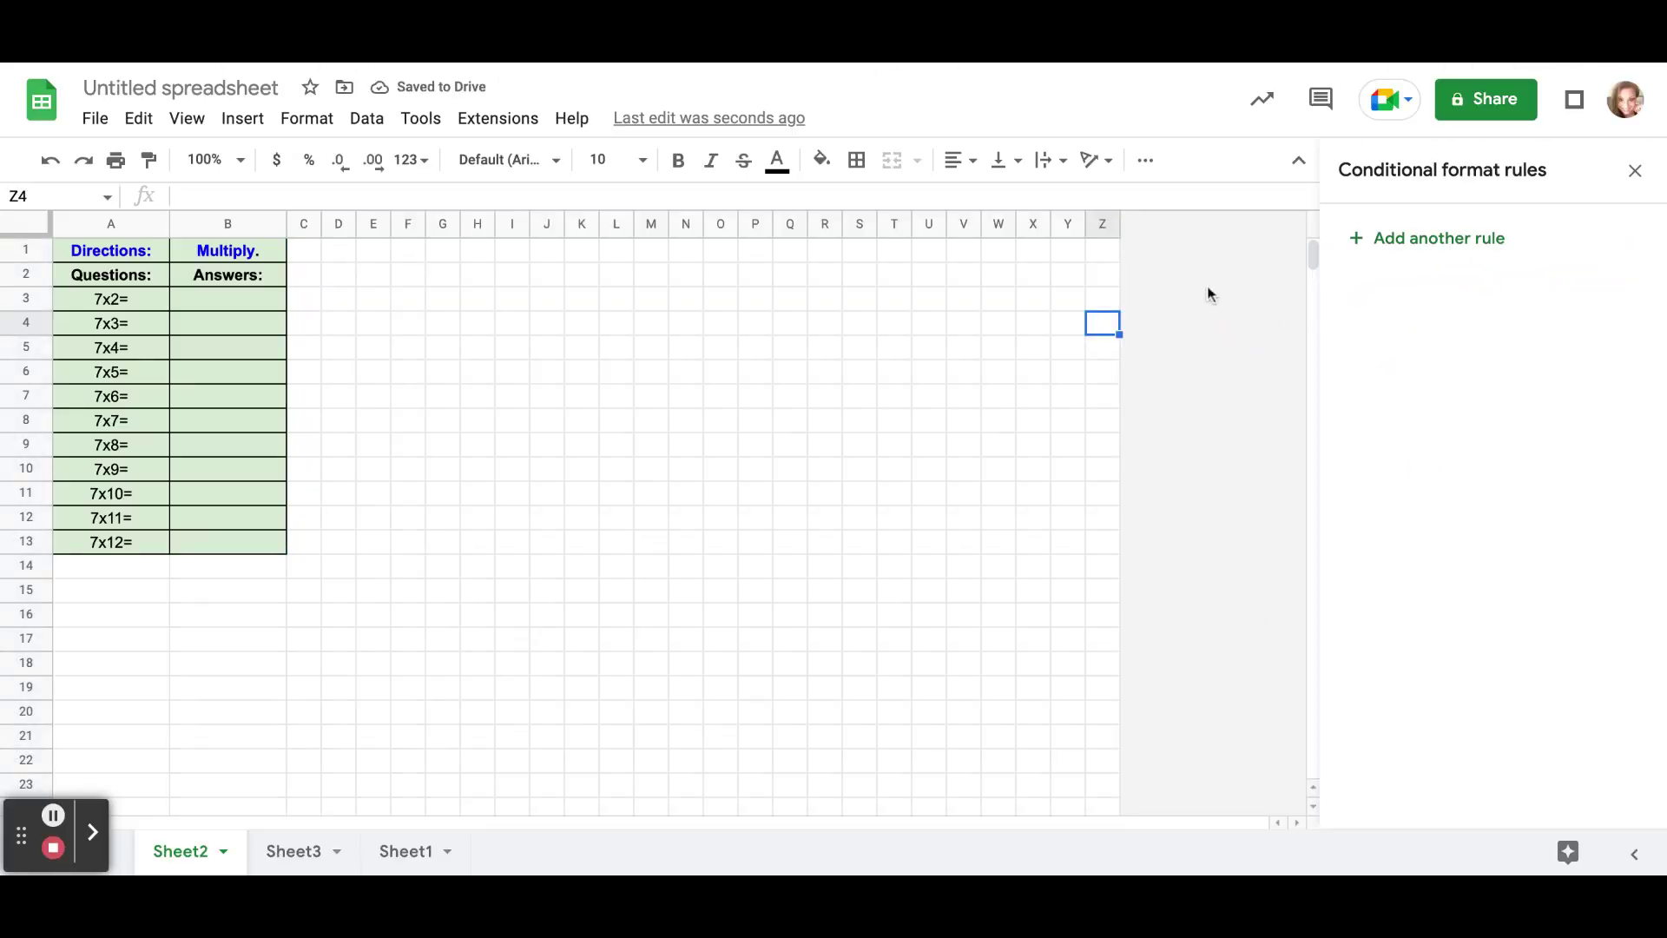
Select row-2 cells from I2 leftward to F2 as the top of the avocado outline
{"action": "left_click", "coordinate": [516, 282]}
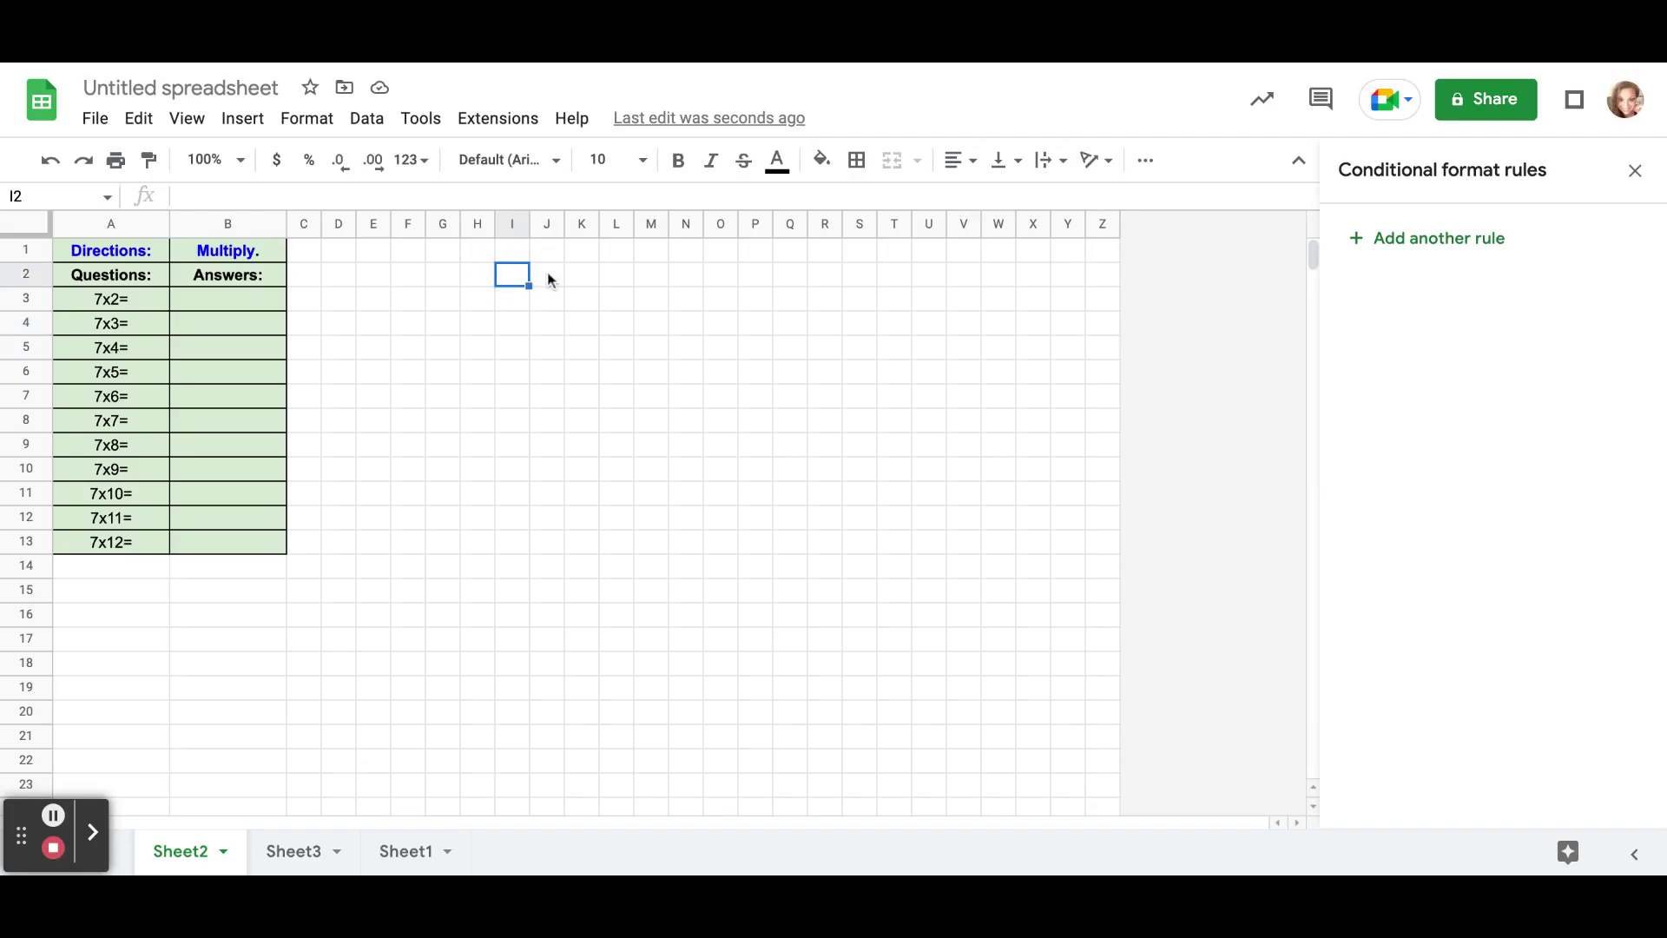
{"action": "key", "text": "shift+Left"}
{"action": "key", "text": "shift+Left"}
{"action": "key", "text": "shift+Left"}
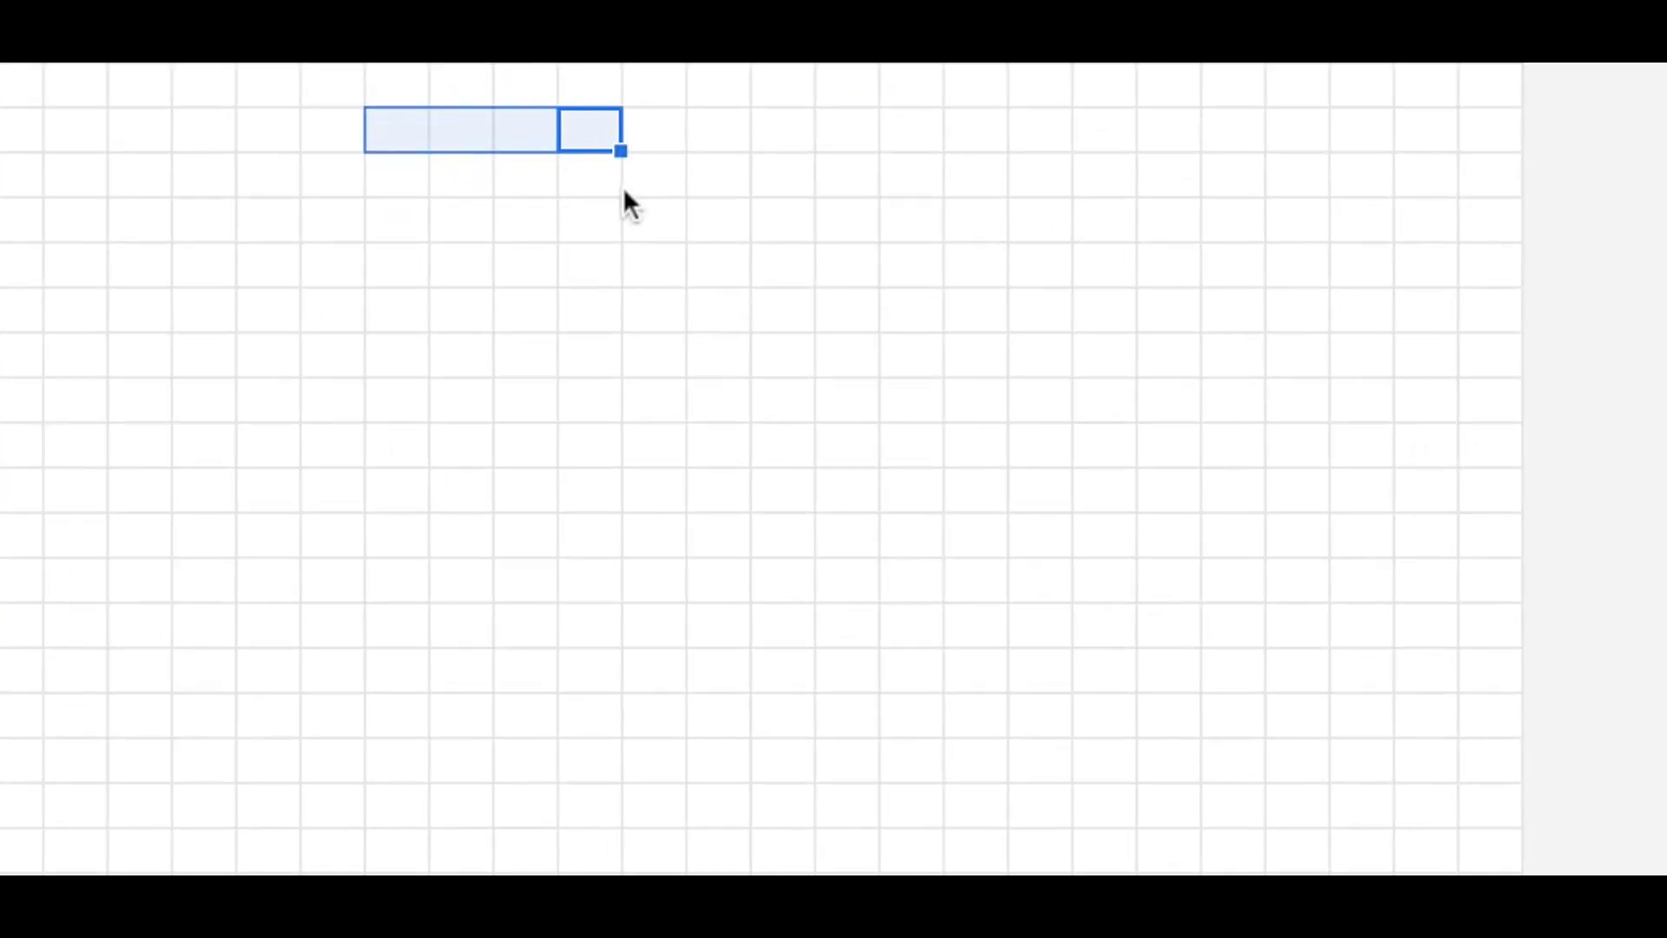
Add outline cells J3, J4, K5, K6, L7, L8, L9 and fill the oval ring dark green
{"action": "left_click", "coordinate": [638, 184], "text": "super"}
{"action": "left_click", "coordinate": [650, 221], "text": "super"}
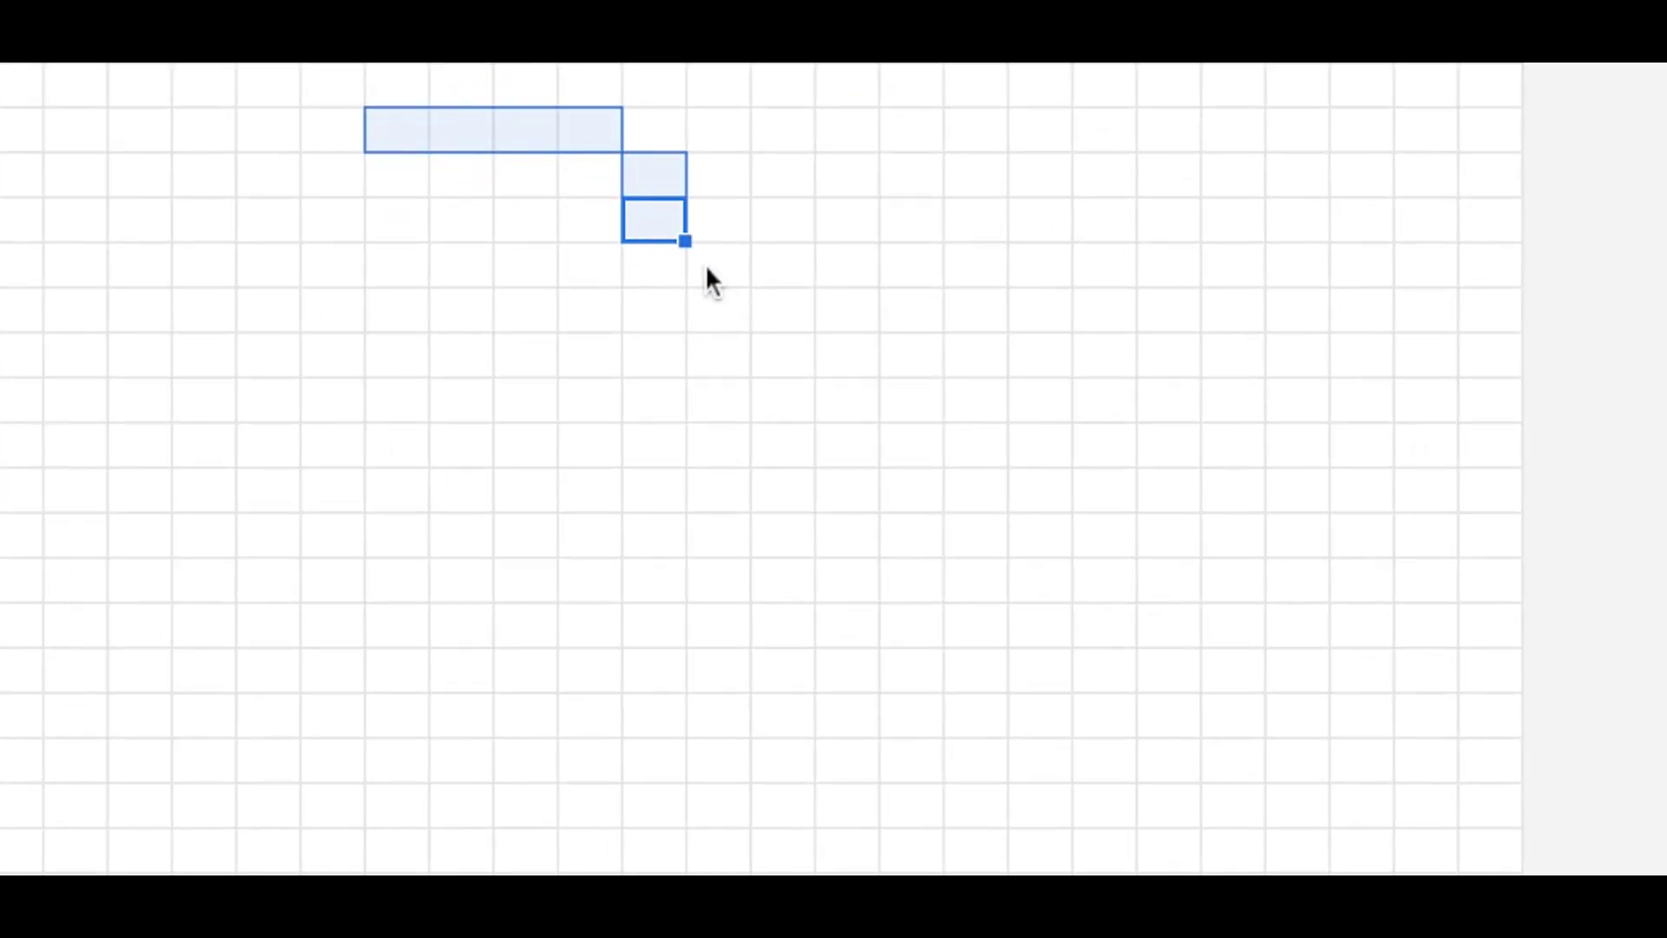
{"action": "left_click", "coordinate": [705, 265], "text": "super"}
{"action": "left_click", "coordinate": [711, 327], "text": "super"}
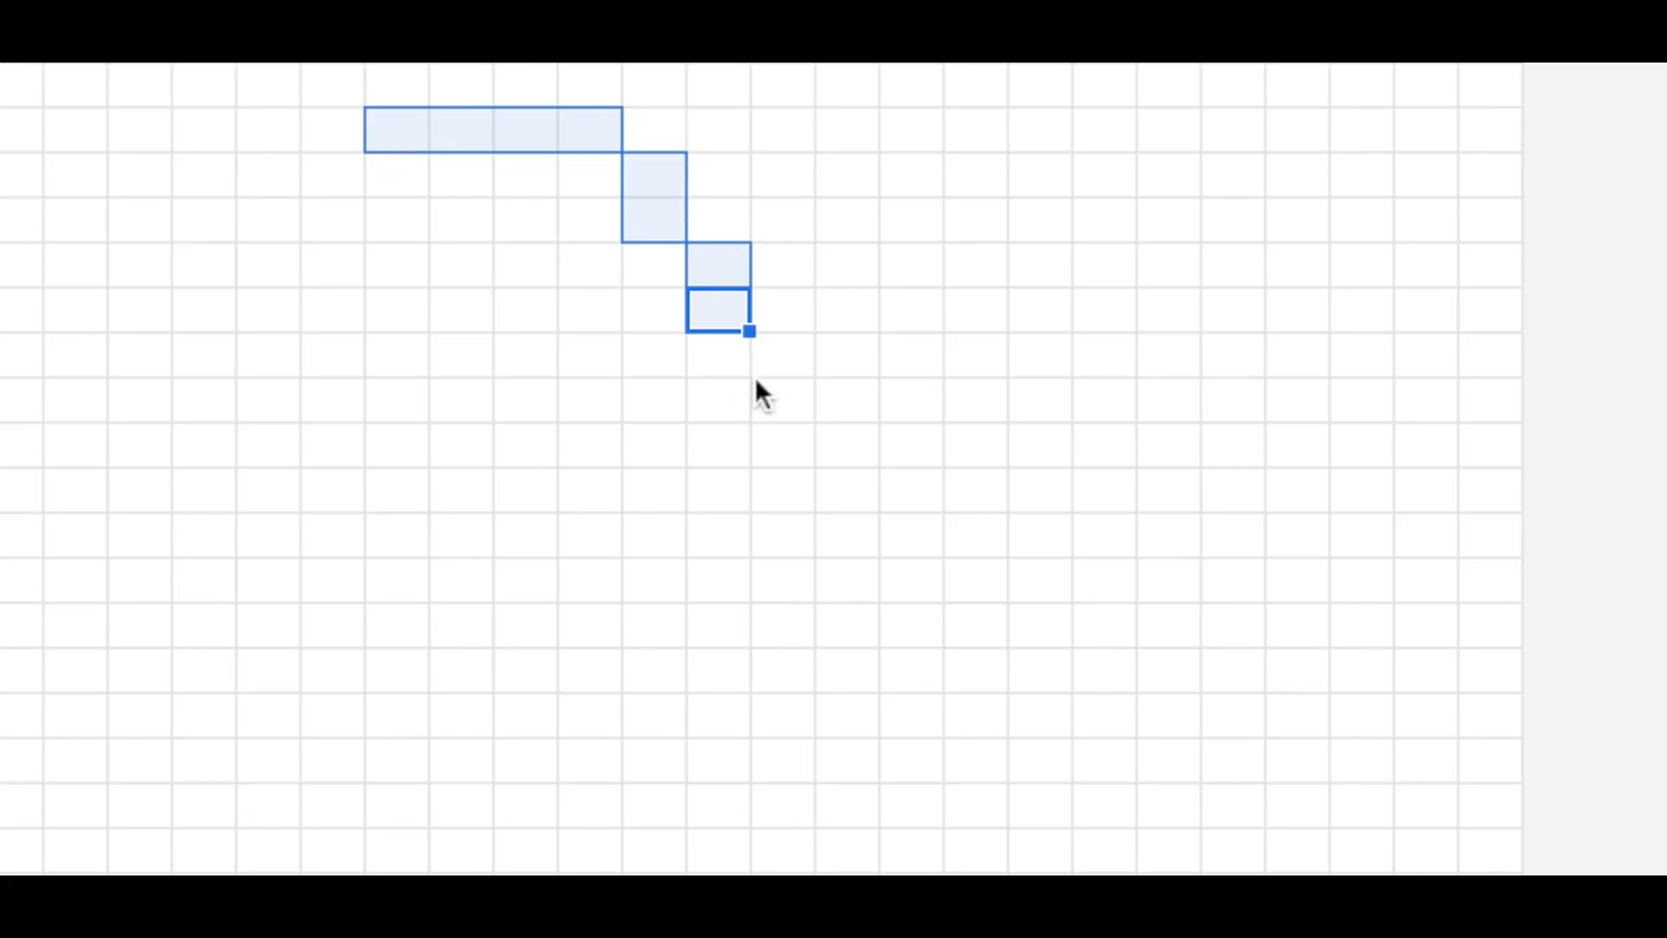
{"action": "left_click", "coordinate": [756, 365], "text": "super"}
{"action": "left_click", "coordinate": [769, 398], "text": "super"}
{"action": "left_click", "coordinate": [774, 447], "text": "super"}
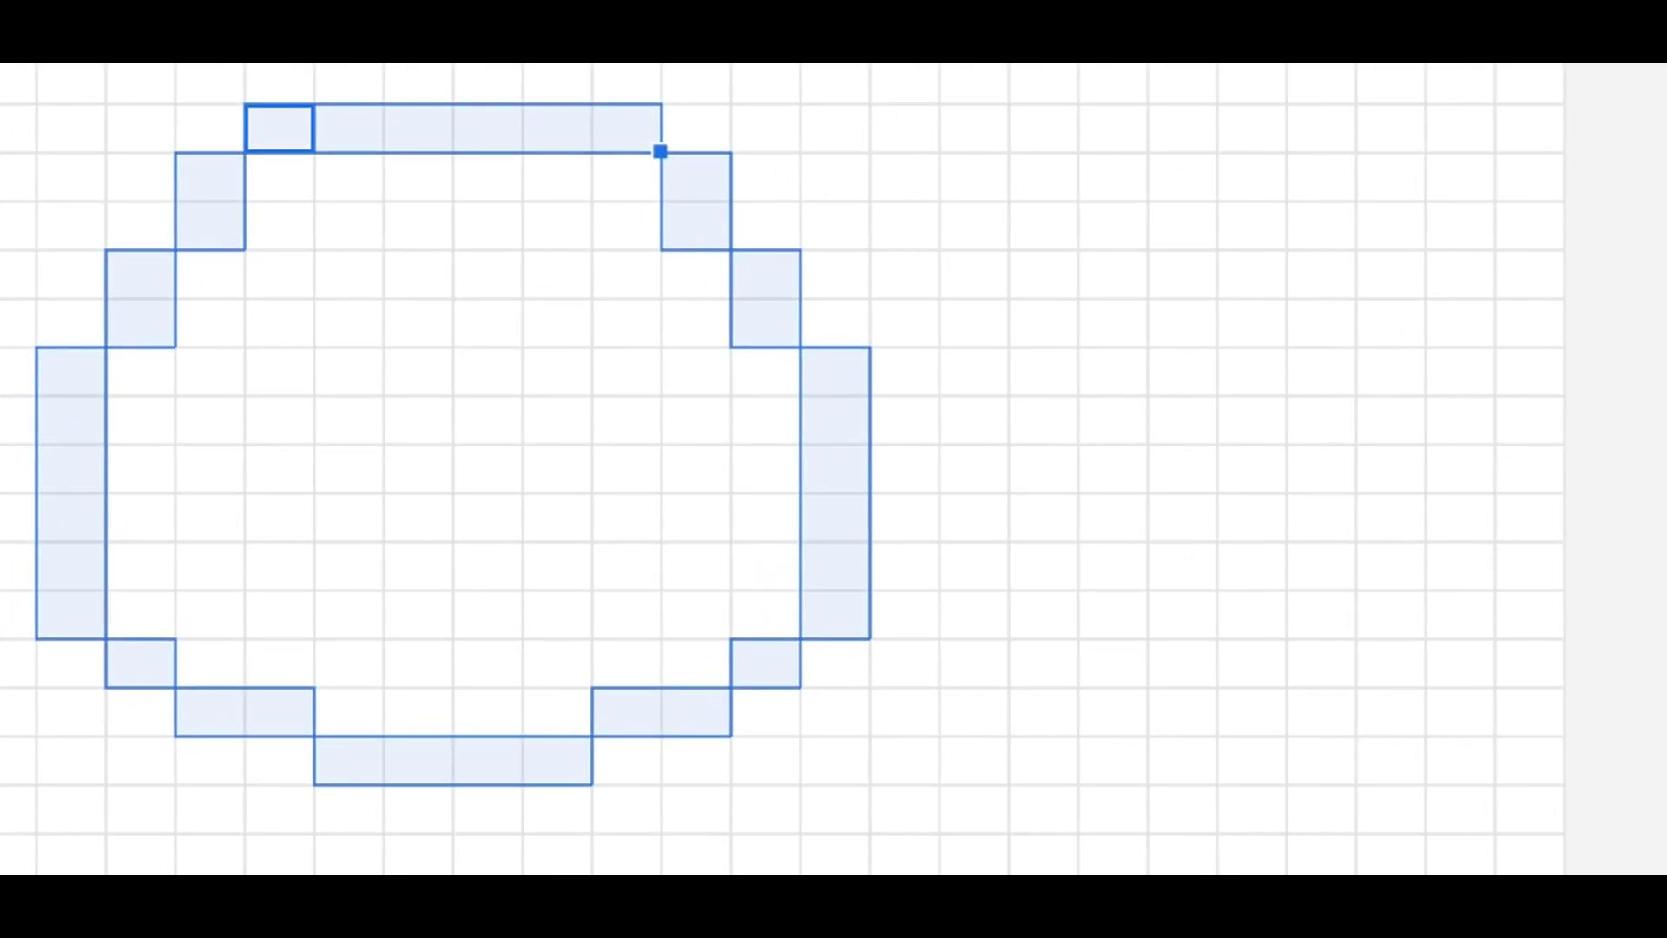
{"action": "left_click", "coordinate": [1198, 619]}
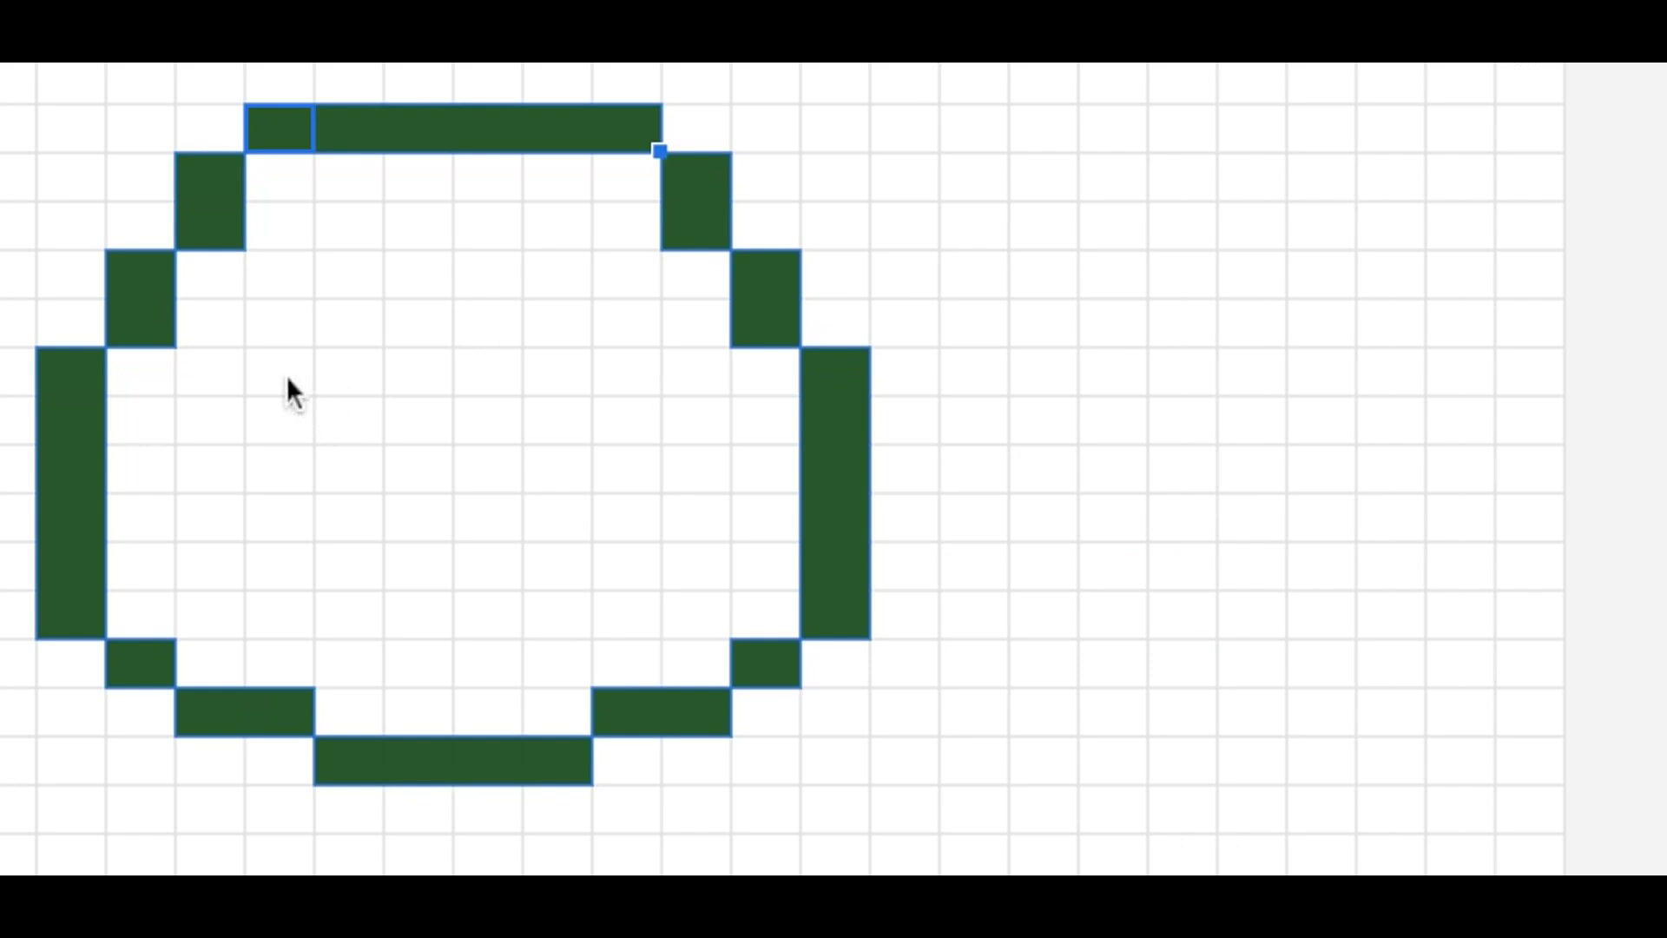
{"action": "left_click", "coordinate": [352, 375]}
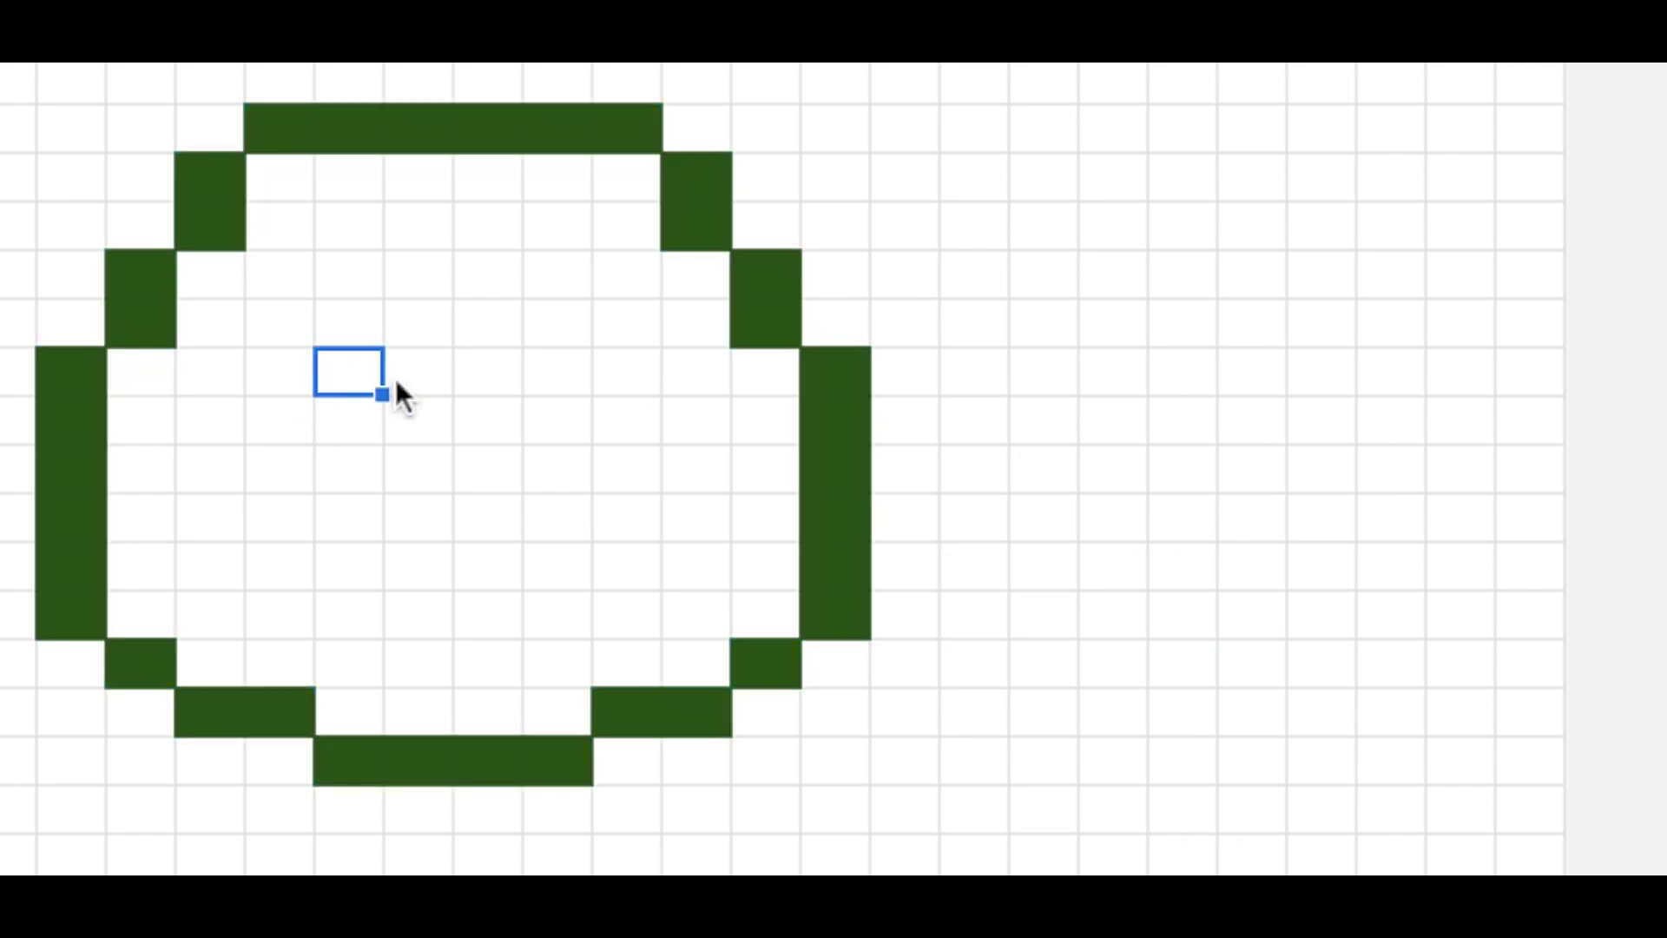
Fill the T-shaped block of pit cells orange
{"action": "left_click_drag", "start_coordinate": [425, 372], "coordinate": [541, 382]}
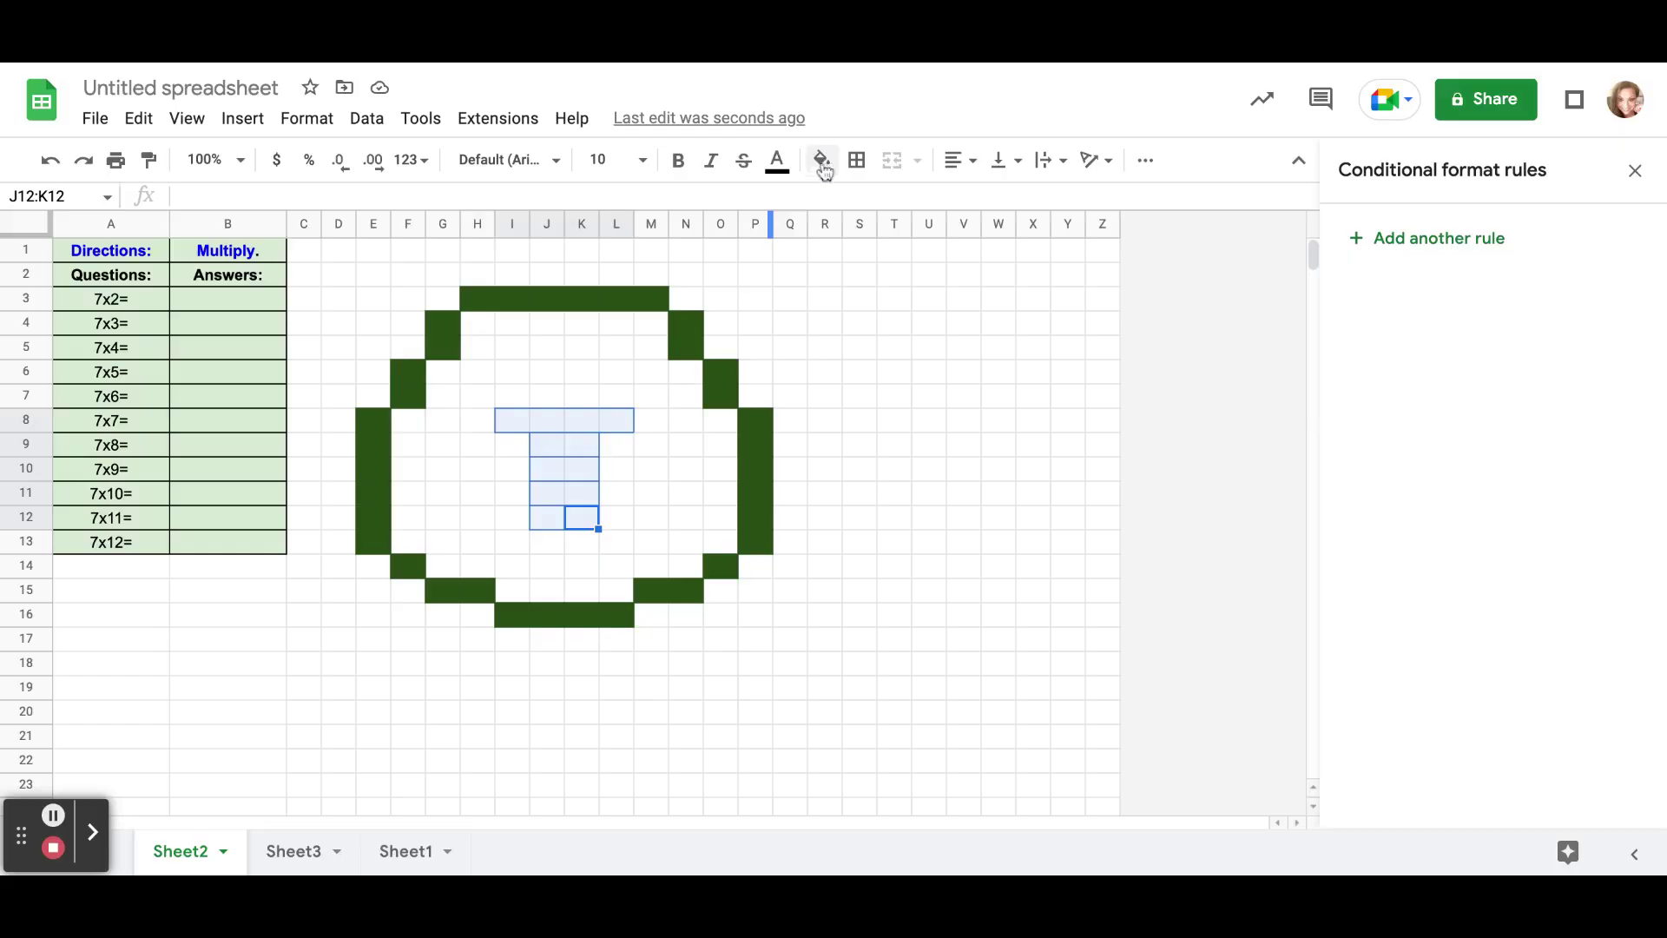
{"action": "left_click", "coordinate": [821, 159]}
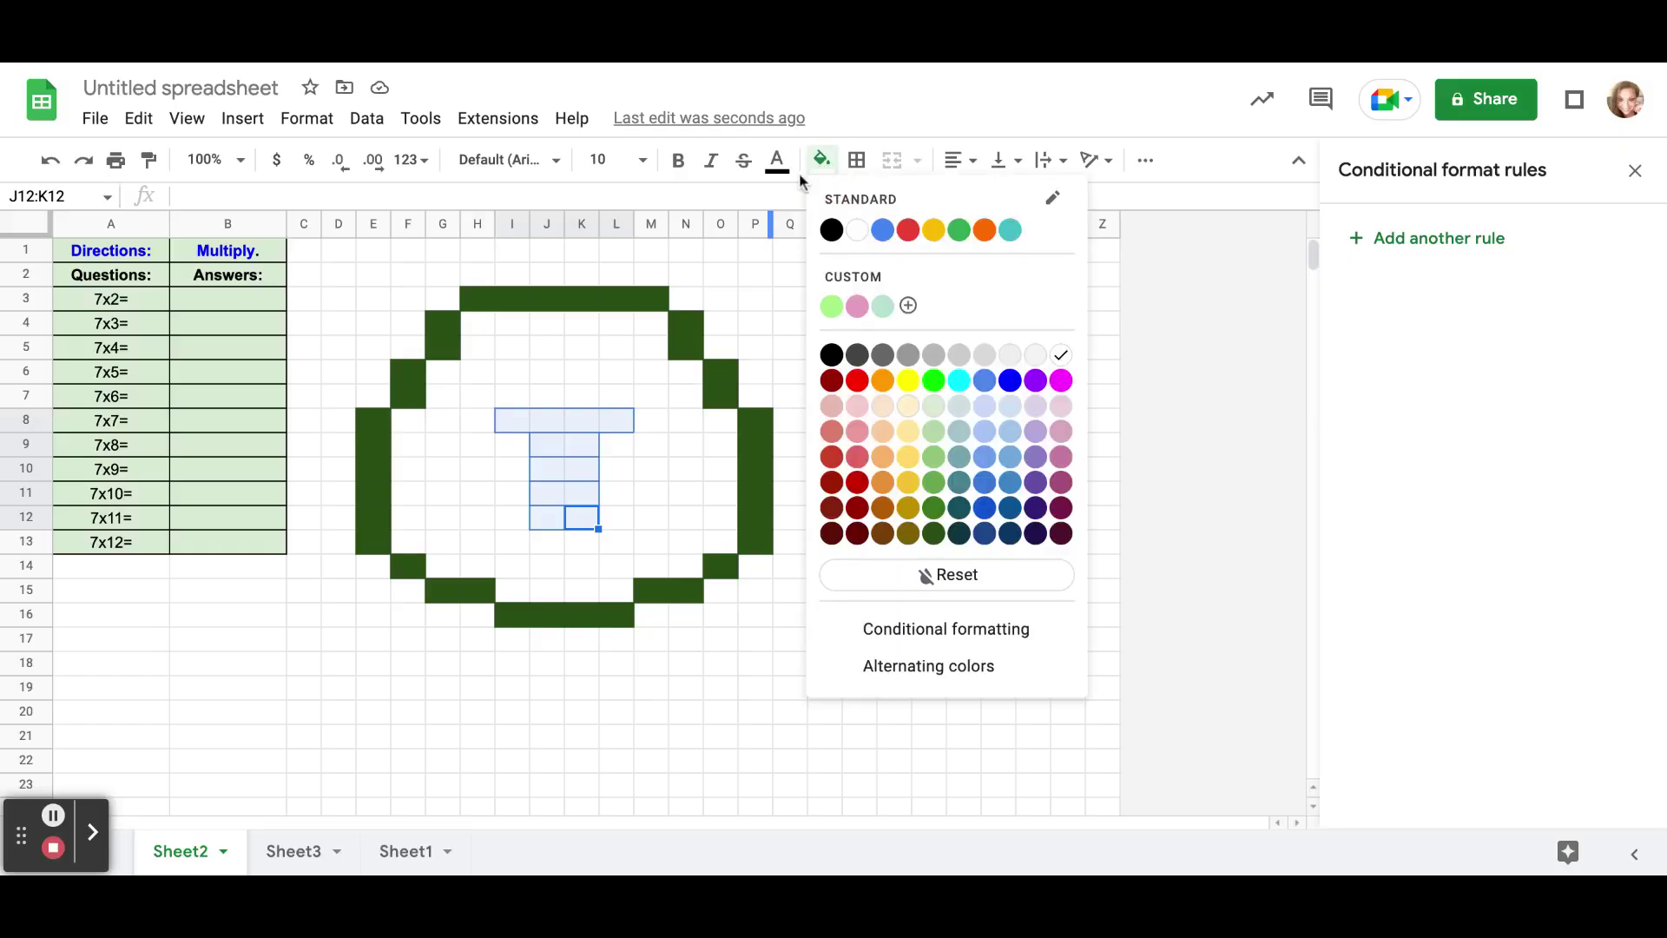
{"action": "left_click", "coordinate": [891, 495]}
Colour the eye highlight cells I9 and L9 light blue
{"action": "left_click", "coordinate": [512, 444]}
{"action": "left_click", "coordinate": [616, 445], "text": "ctrl"}
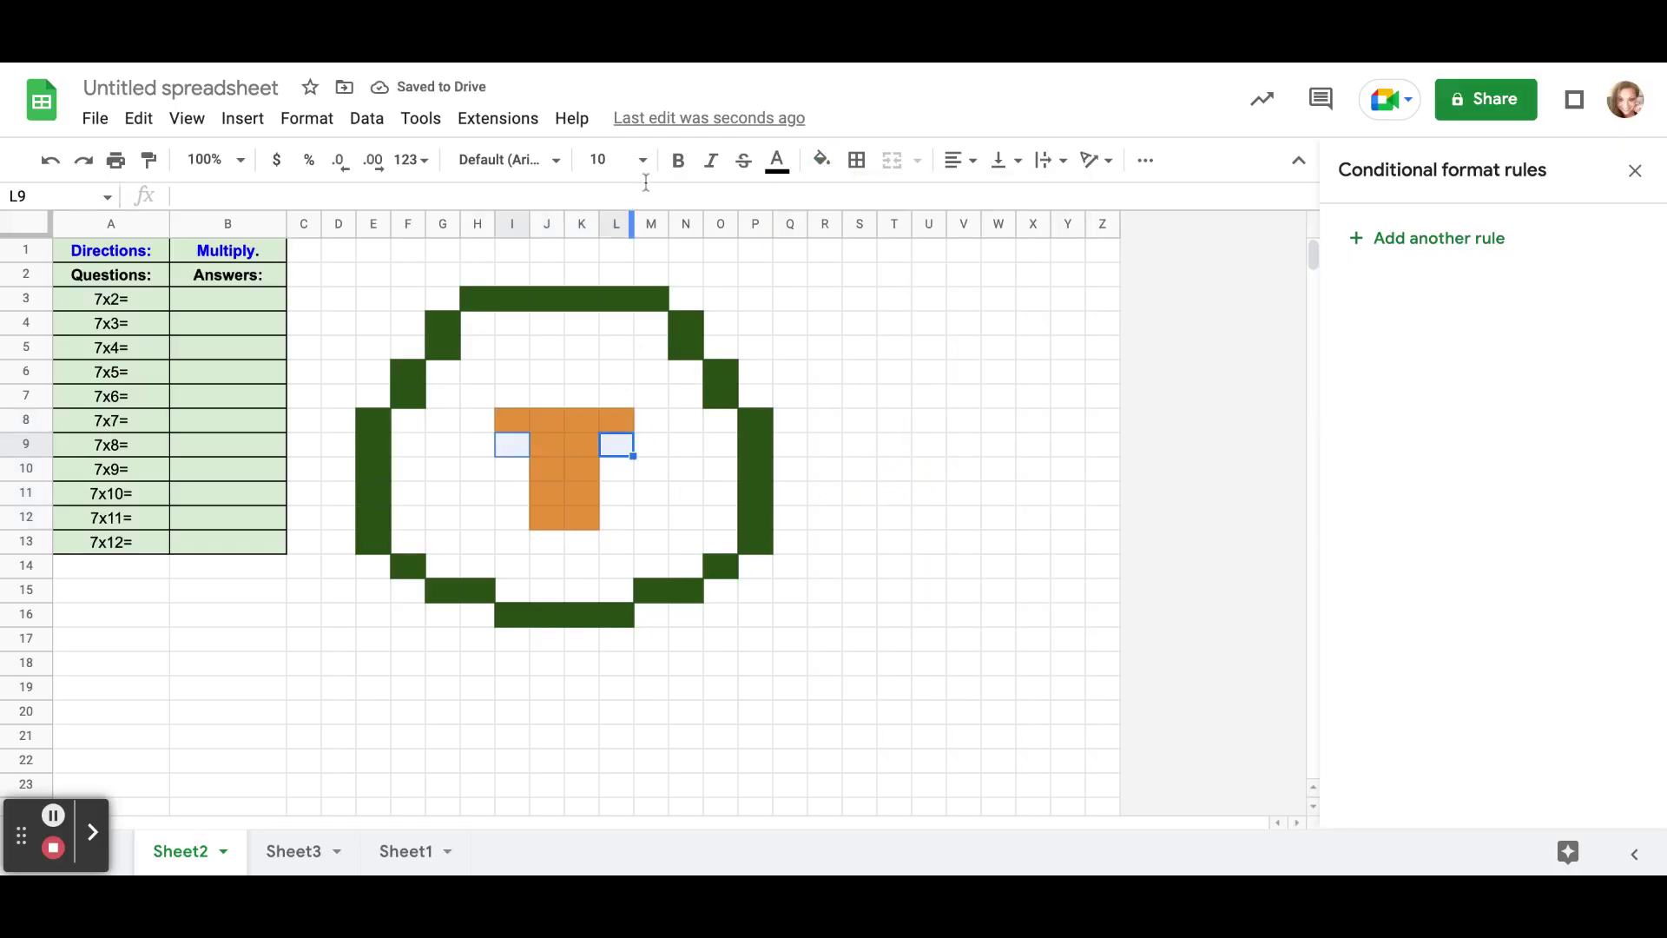
{"action": "left_click", "coordinate": [777, 159]}
{"action": "left_click", "coordinate": [821, 159]}
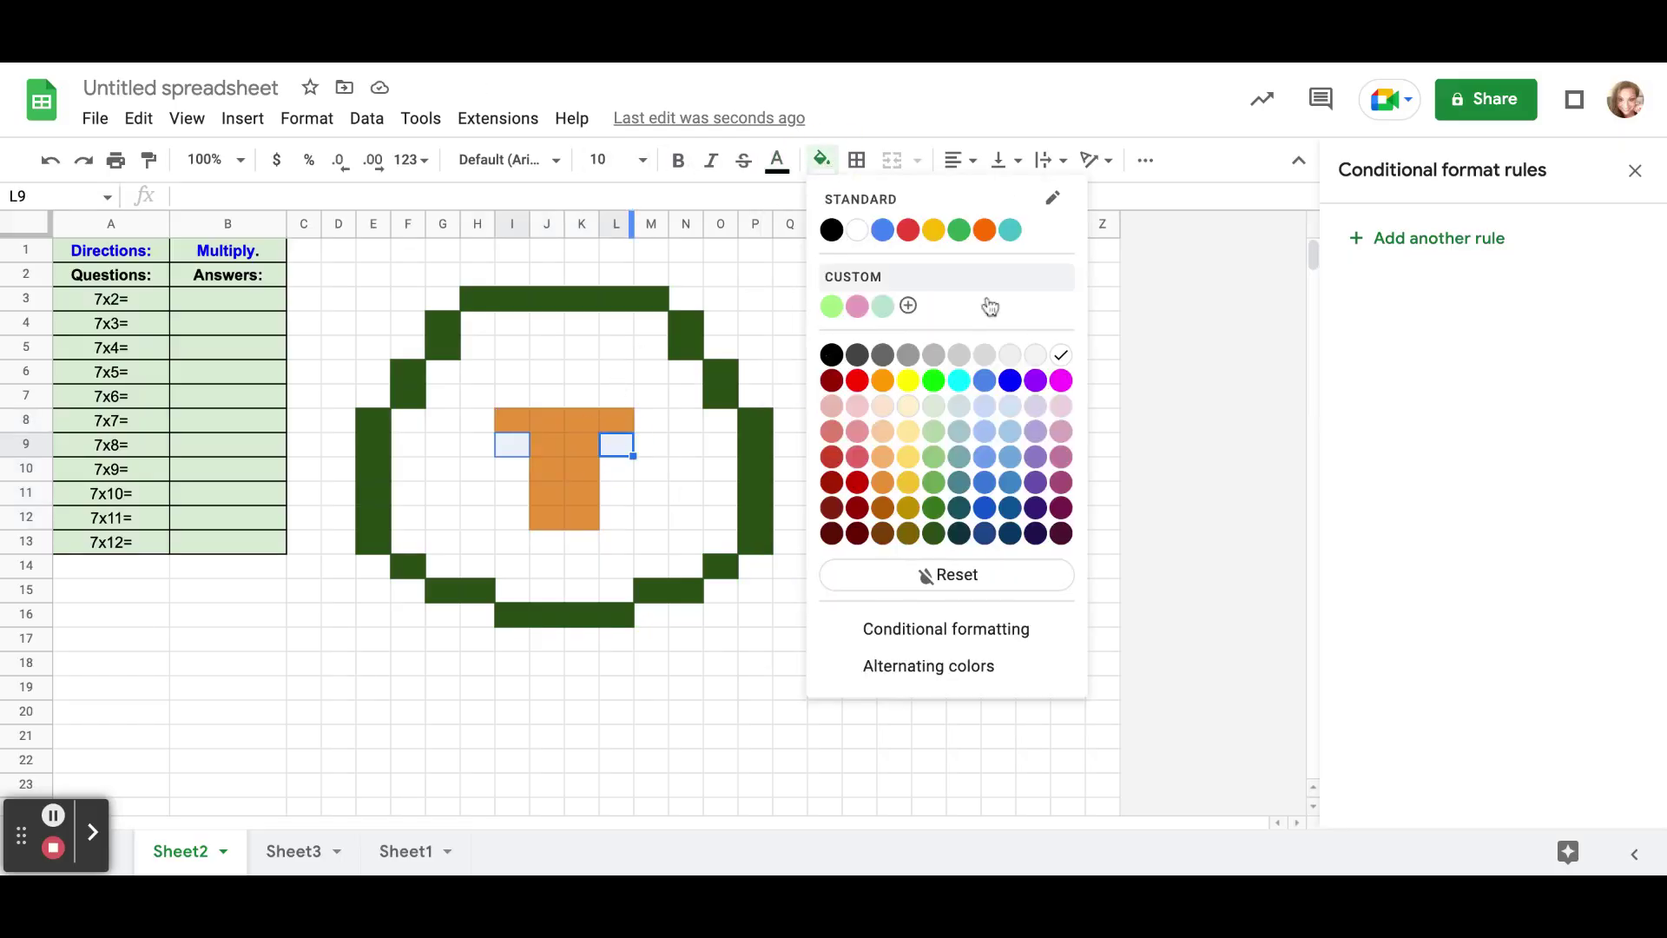
{"action": "left_click", "coordinate": [983, 408]}
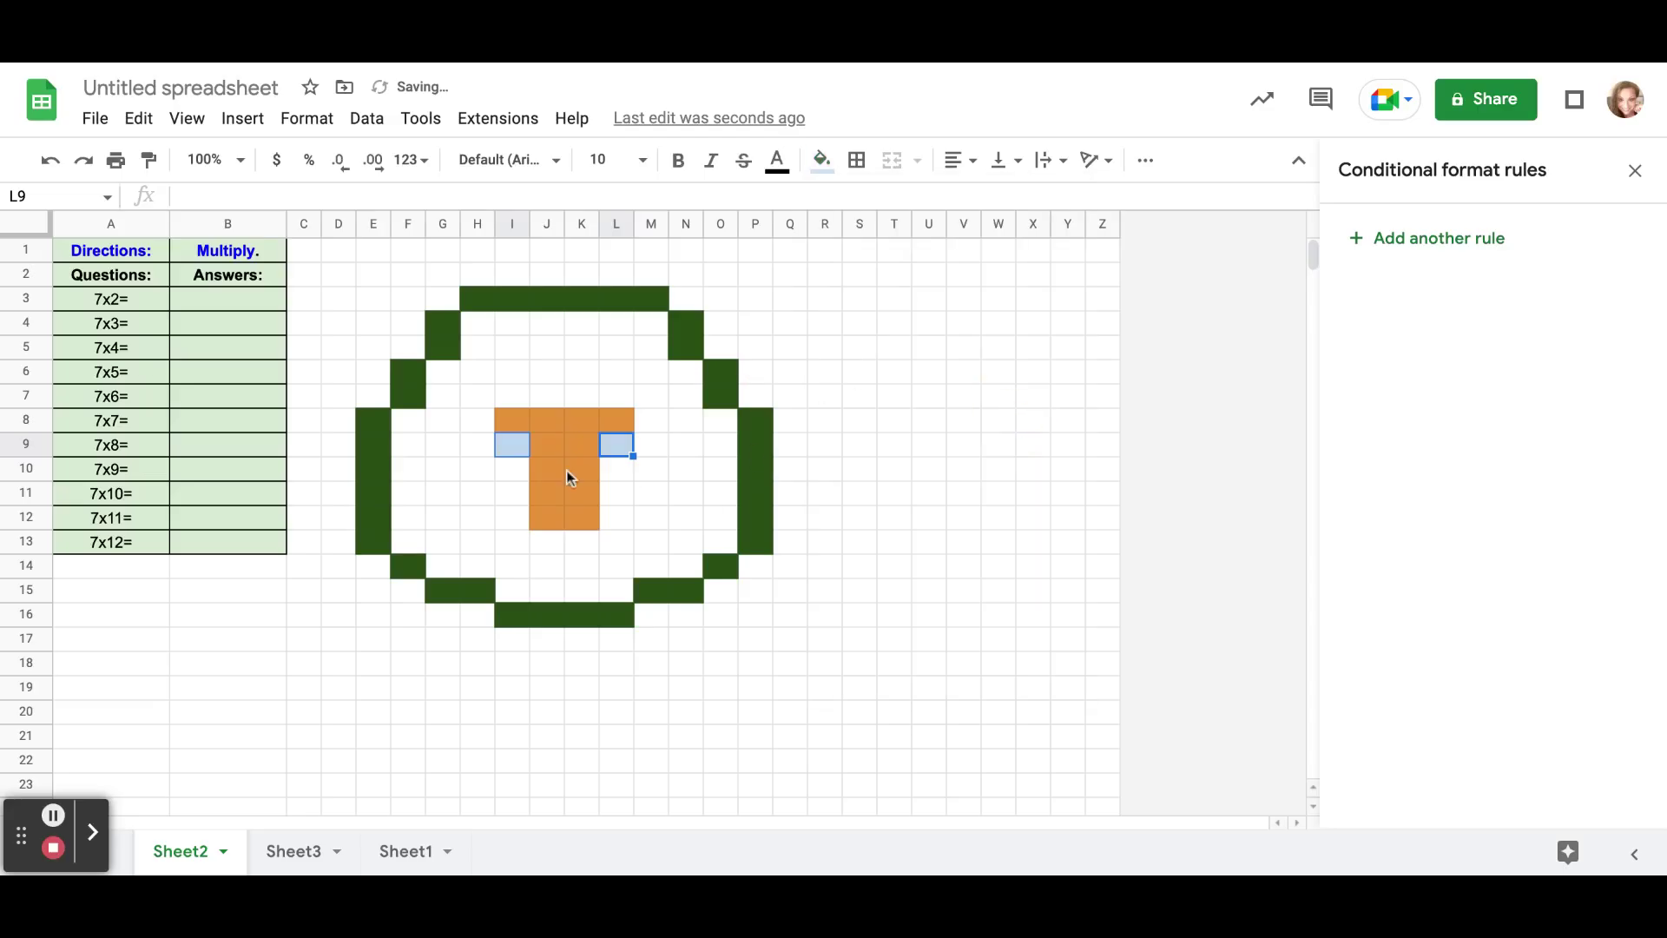
Fill the eye cells H9:H10 and L9:M10 black
{"action": "left_click", "coordinate": [481, 445], "text": "ctrl"}
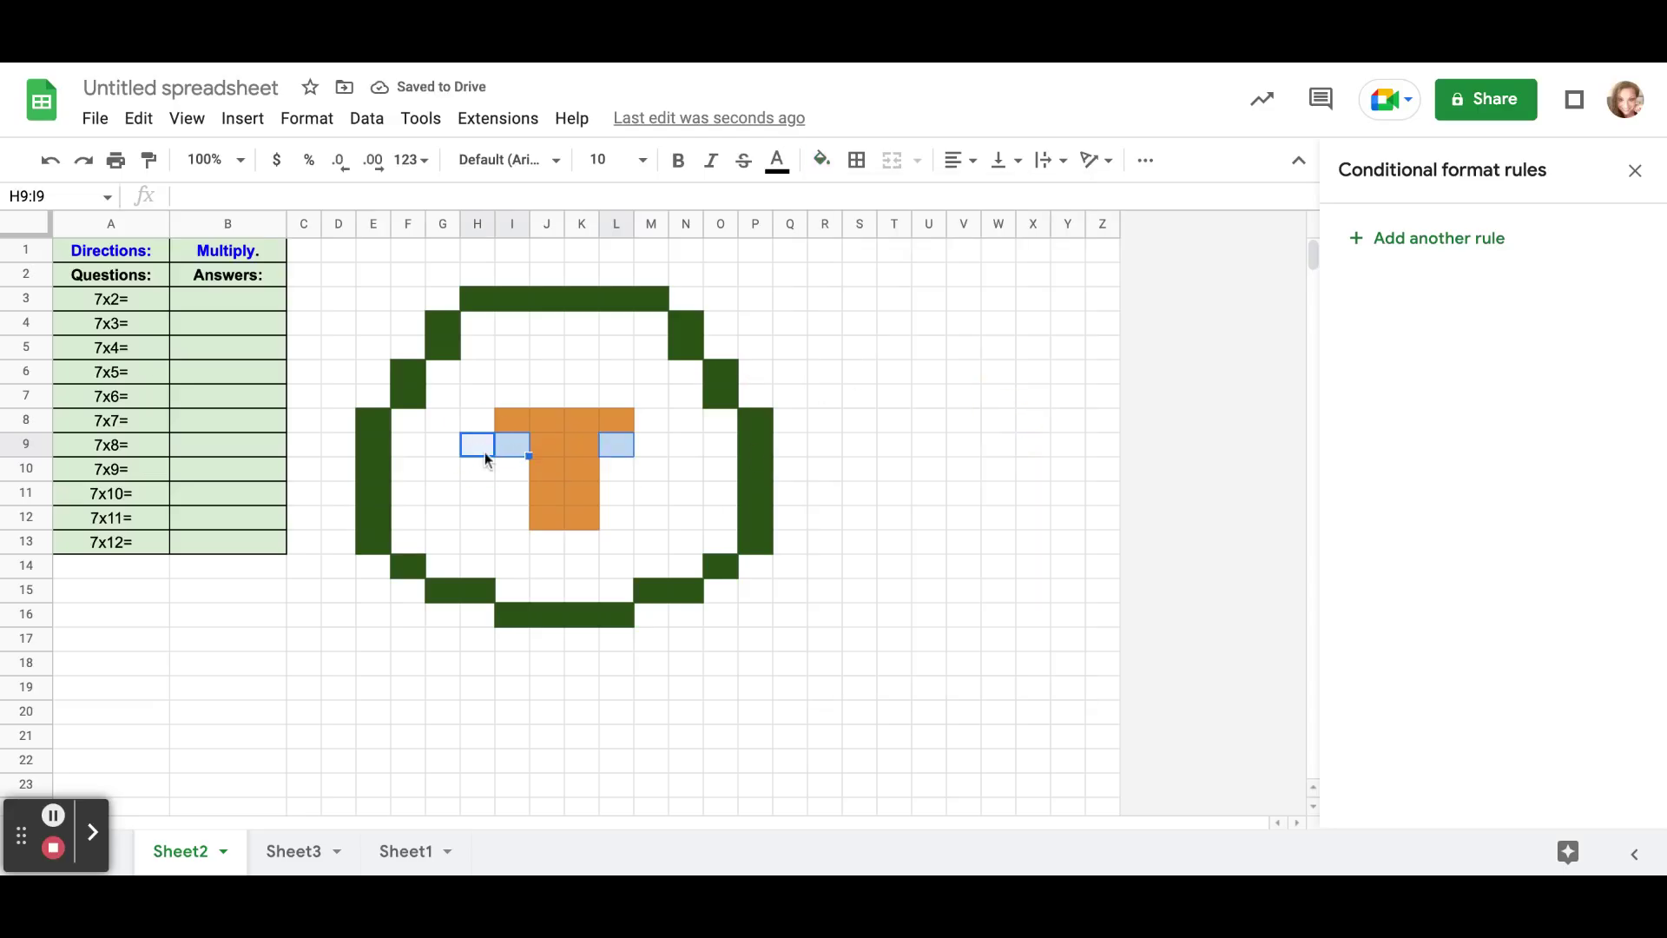
{"action": "left_click_drag", "start_coordinate": [483, 451], "coordinate": [524, 469]}
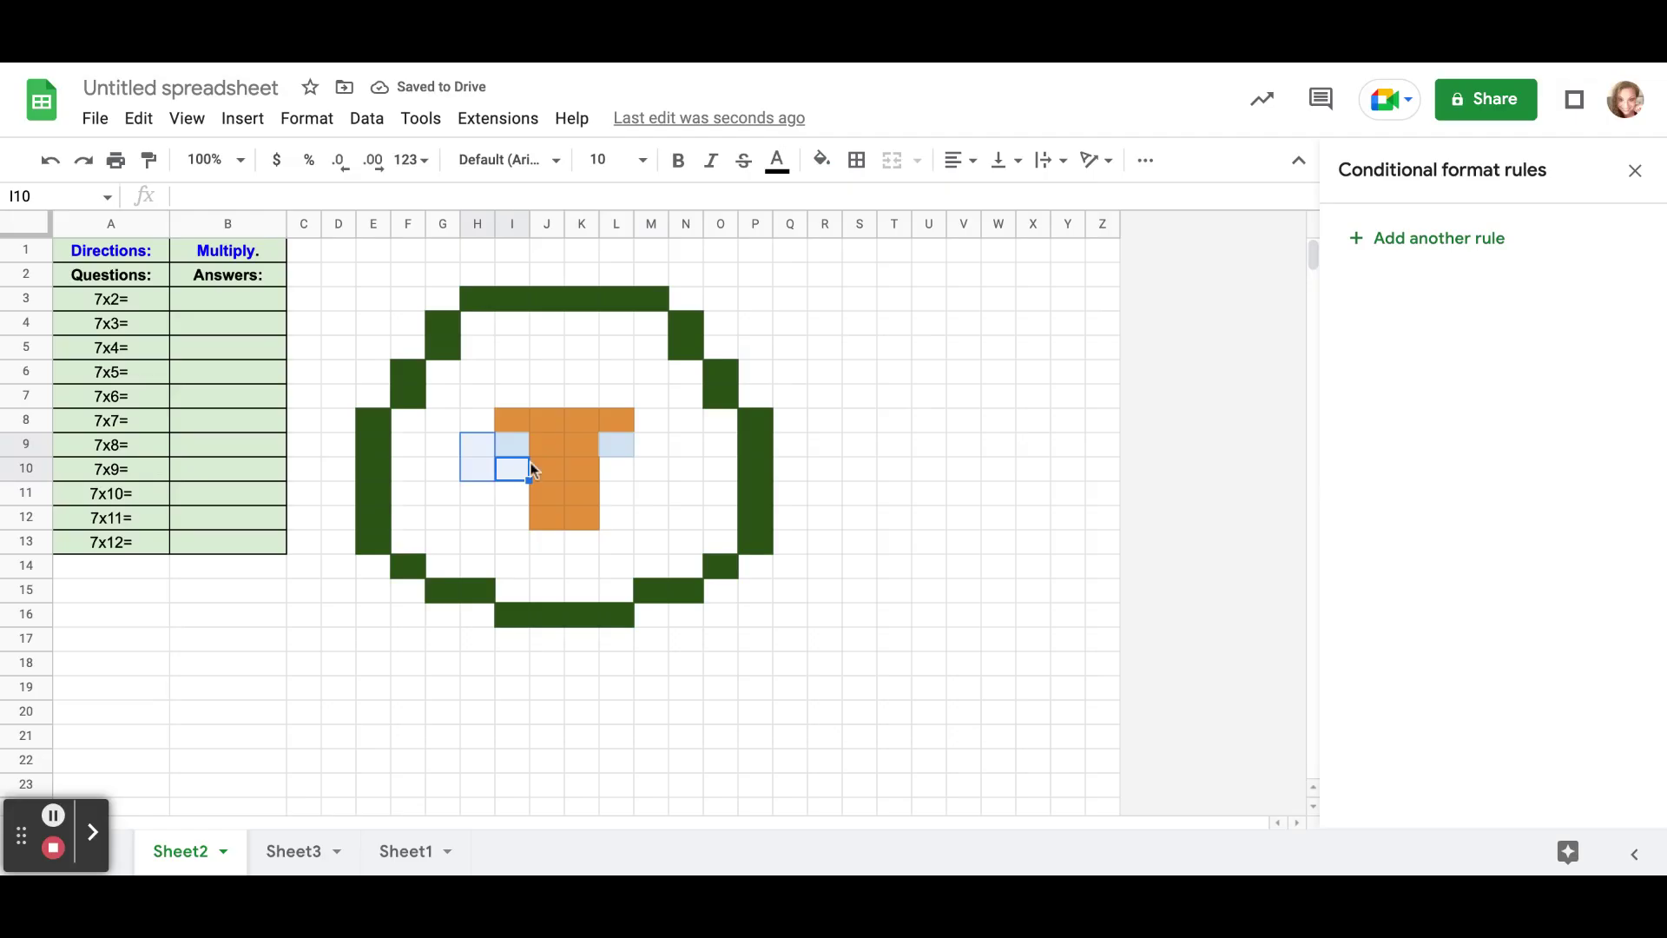
{"action": "left_click", "coordinate": [650, 444], "text": "ctrl"}
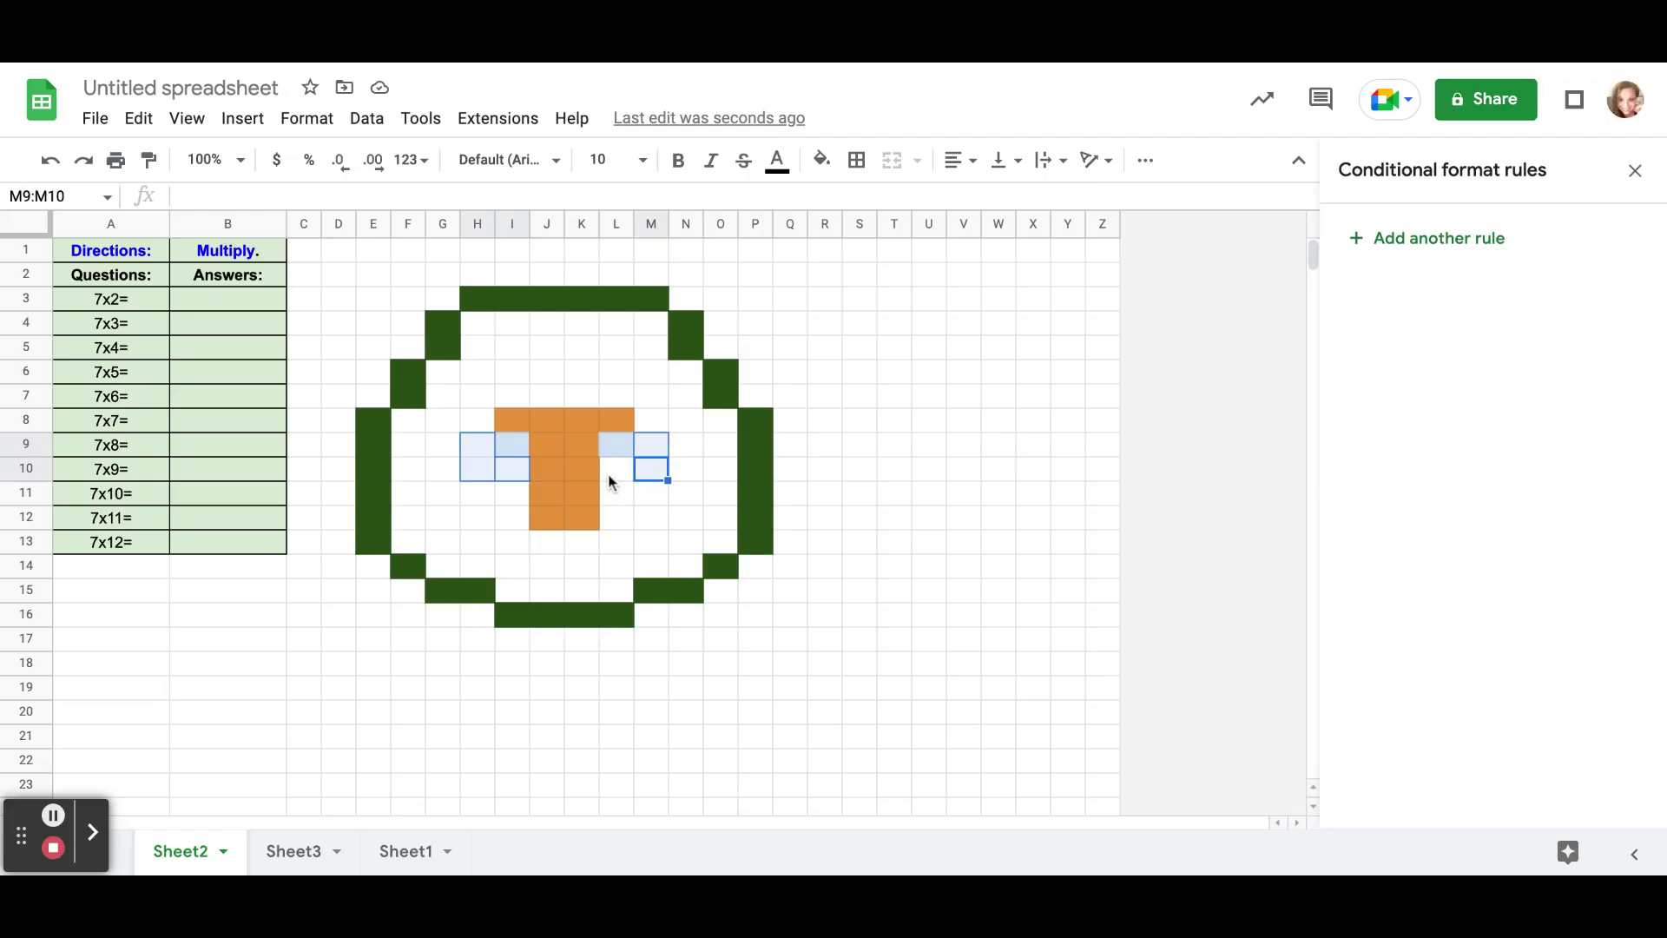
{"action": "left_click_drag", "start_coordinate": [613, 473], "coordinate": [653, 446]}
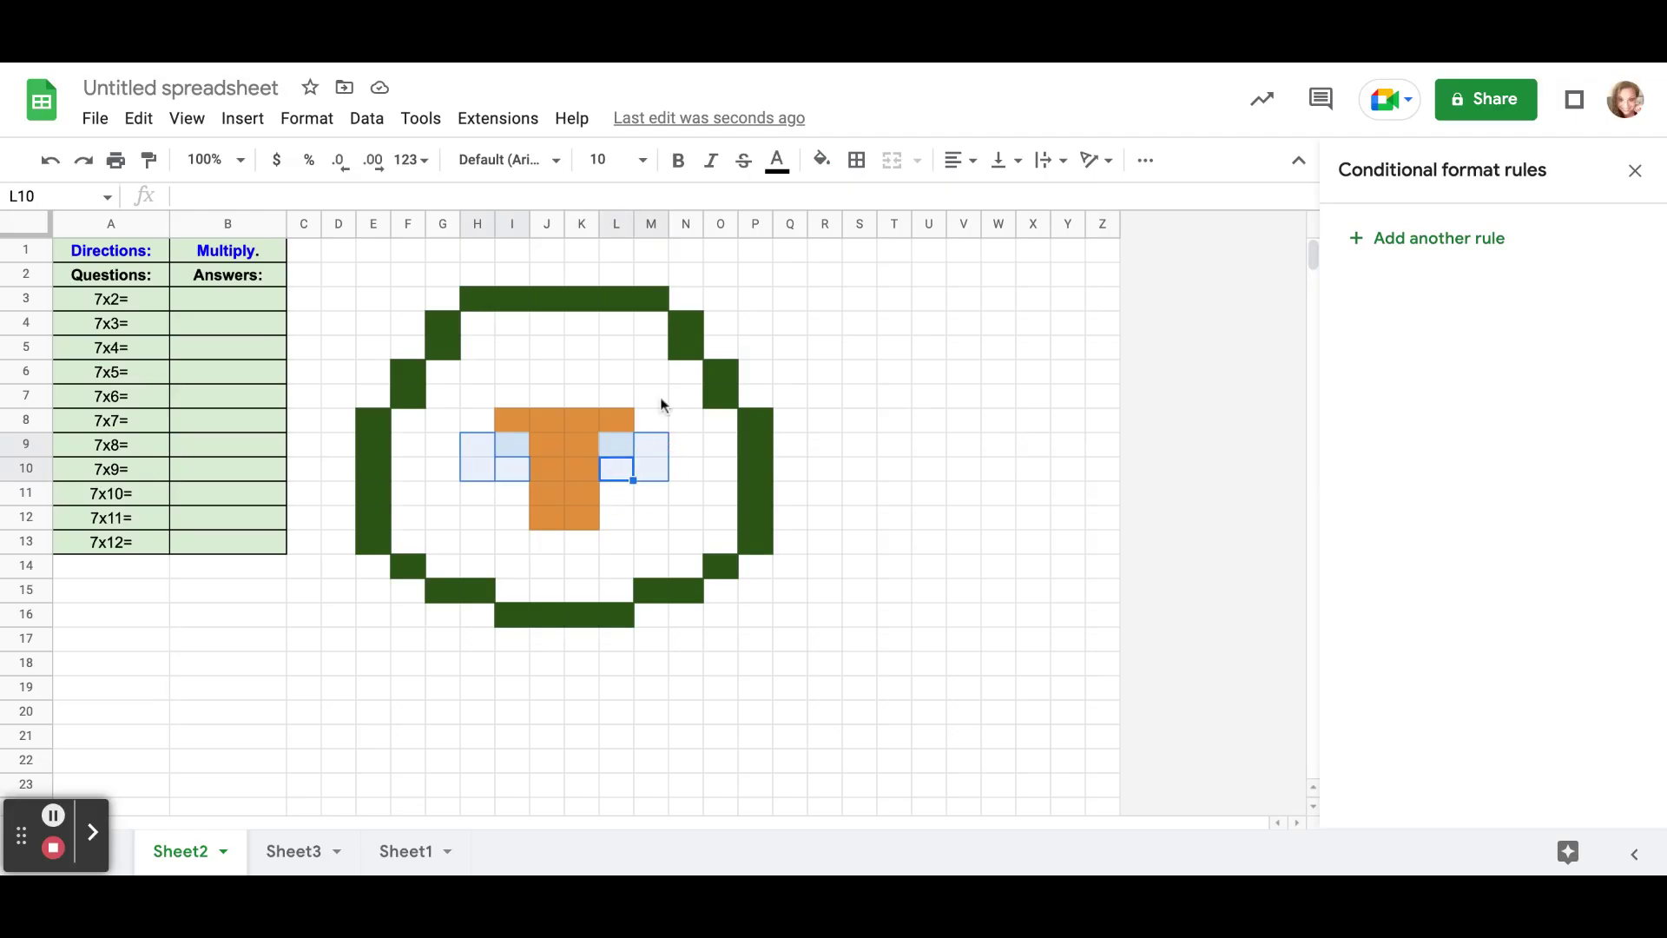
{"action": "left_click", "coordinate": [818, 161]}
{"action": "left_click", "coordinate": [834, 356]}
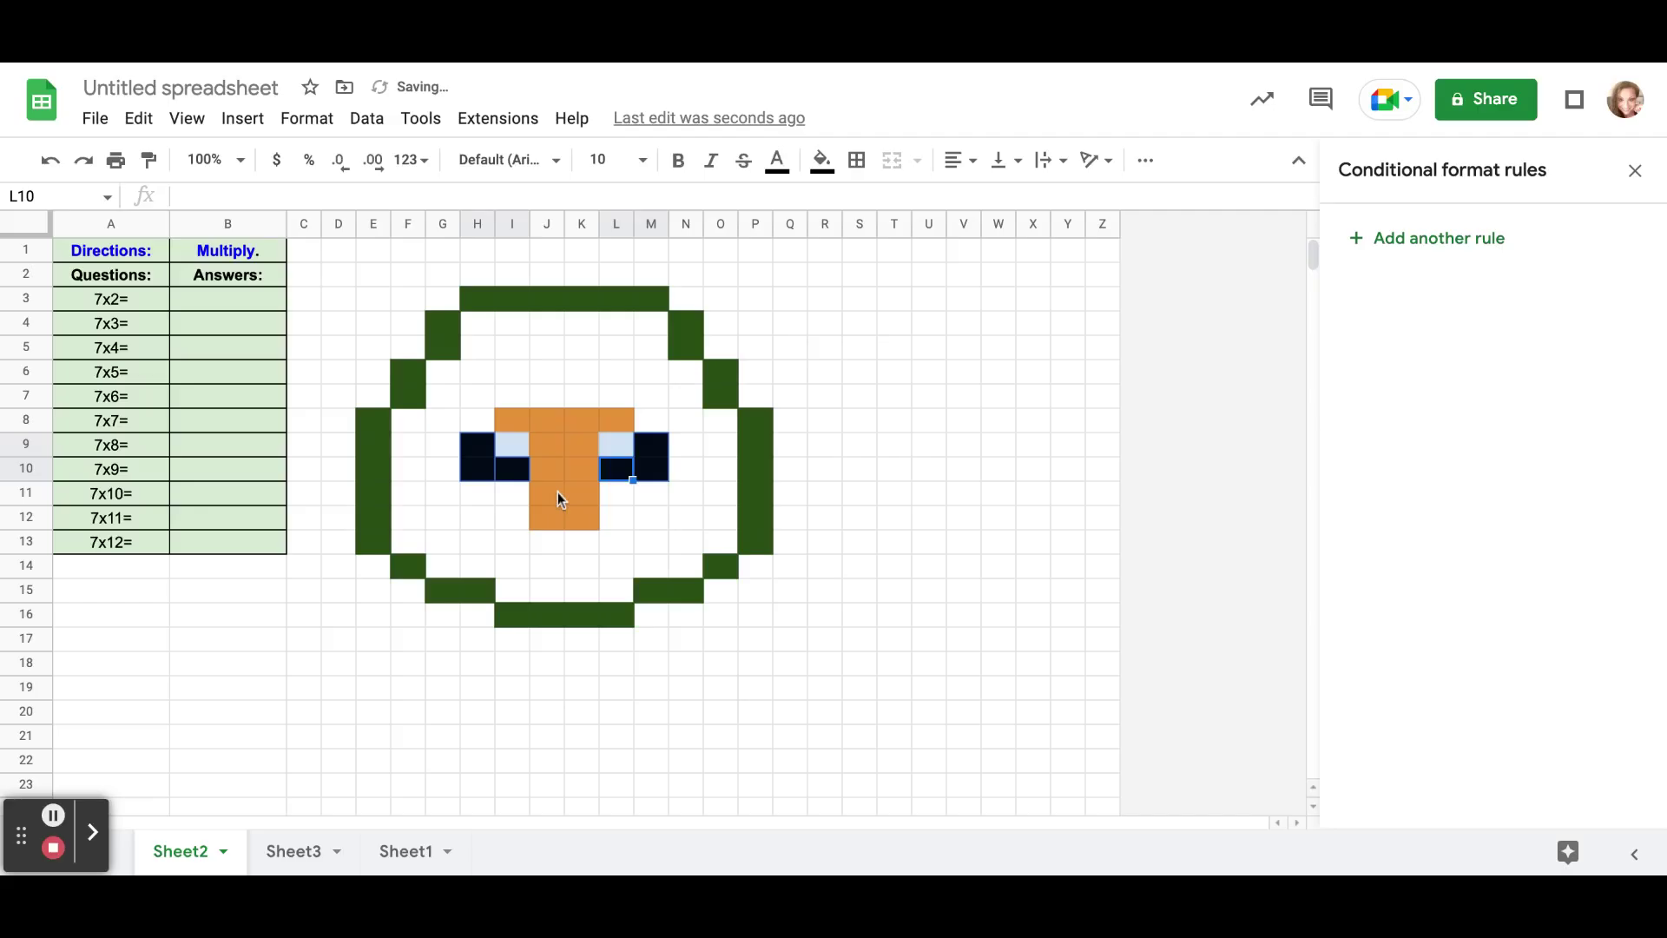
Colour the cheek cells beside the pit, including H11, pink
{"action": "left_click", "coordinate": [509, 491]}
{"action": "left_click", "coordinate": [652, 493]}
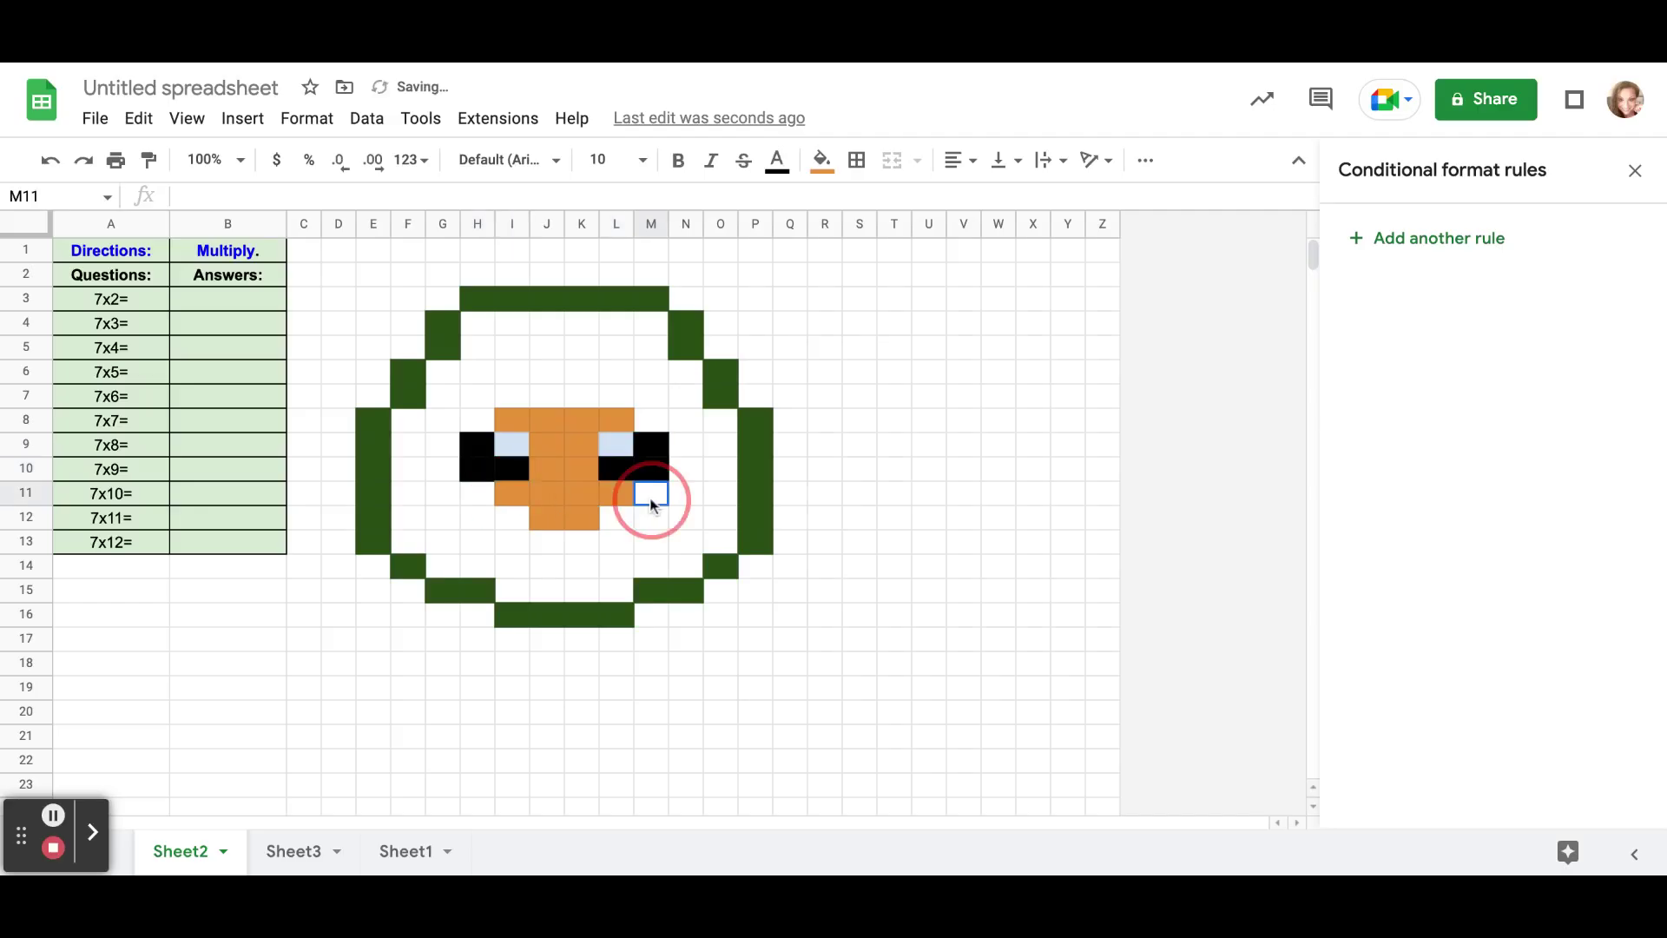
{"action": "left_click", "coordinate": [477, 493], "text": "ctrl"}
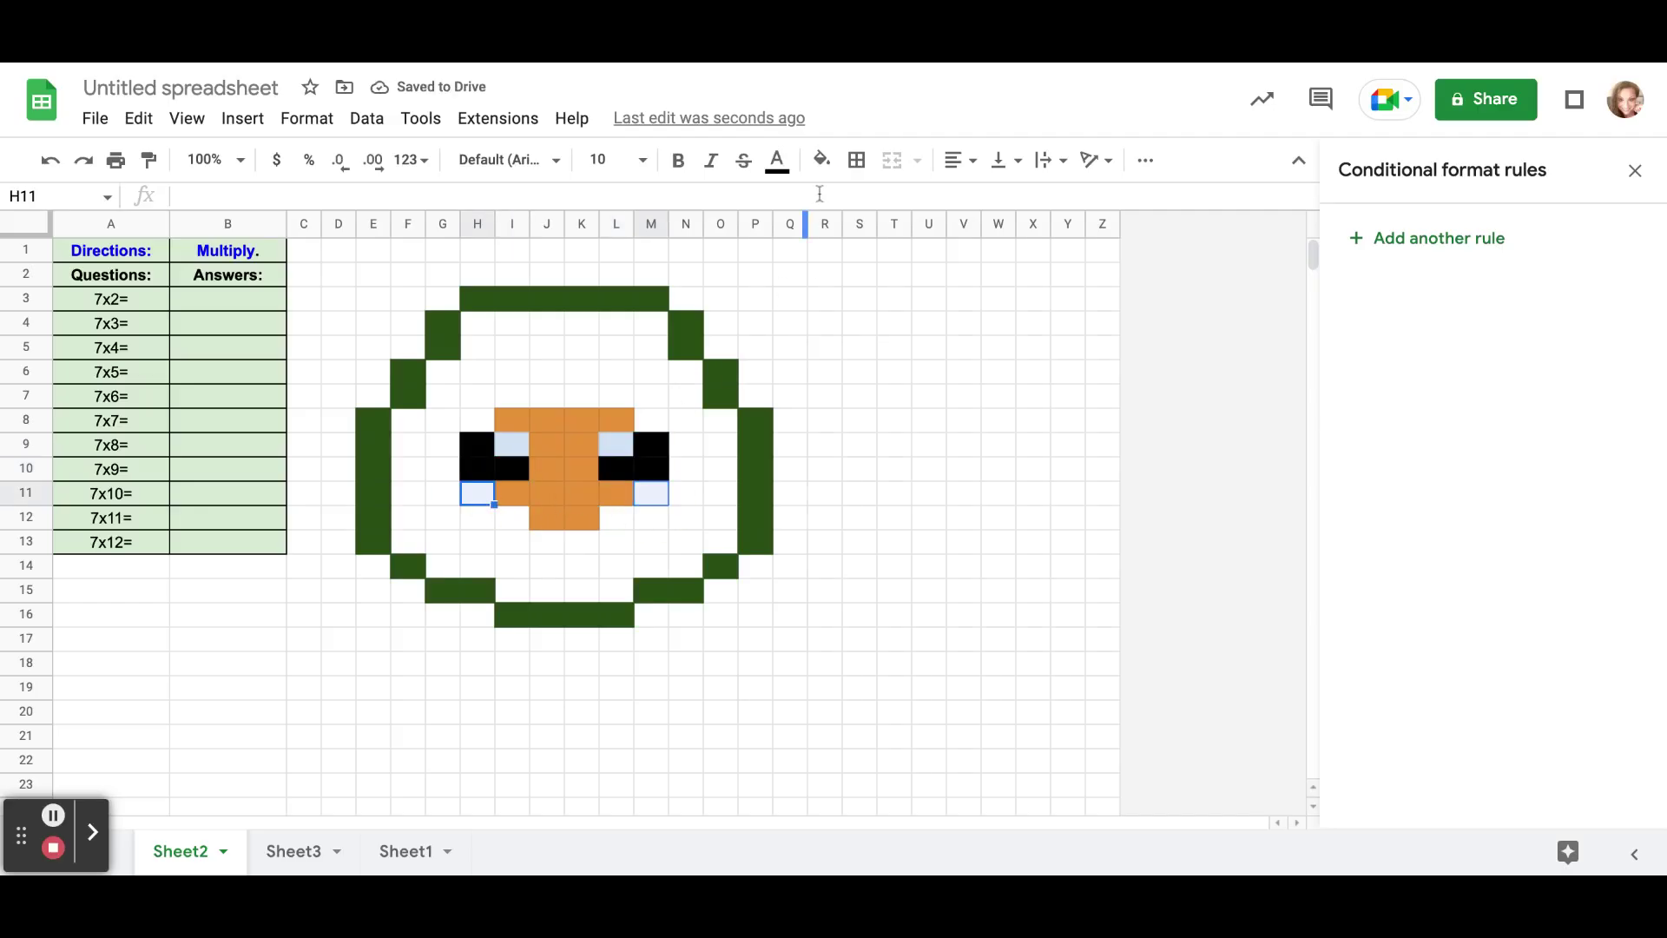
{"action": "left_click", "coordinate": [821, 160]}
{"action": "left_click", "coordinate": [1060, 428]}
Draw the smile by filling I12, J13, K13 and L12 red
{"action": "left_click", "coordinate": [513, 518]}
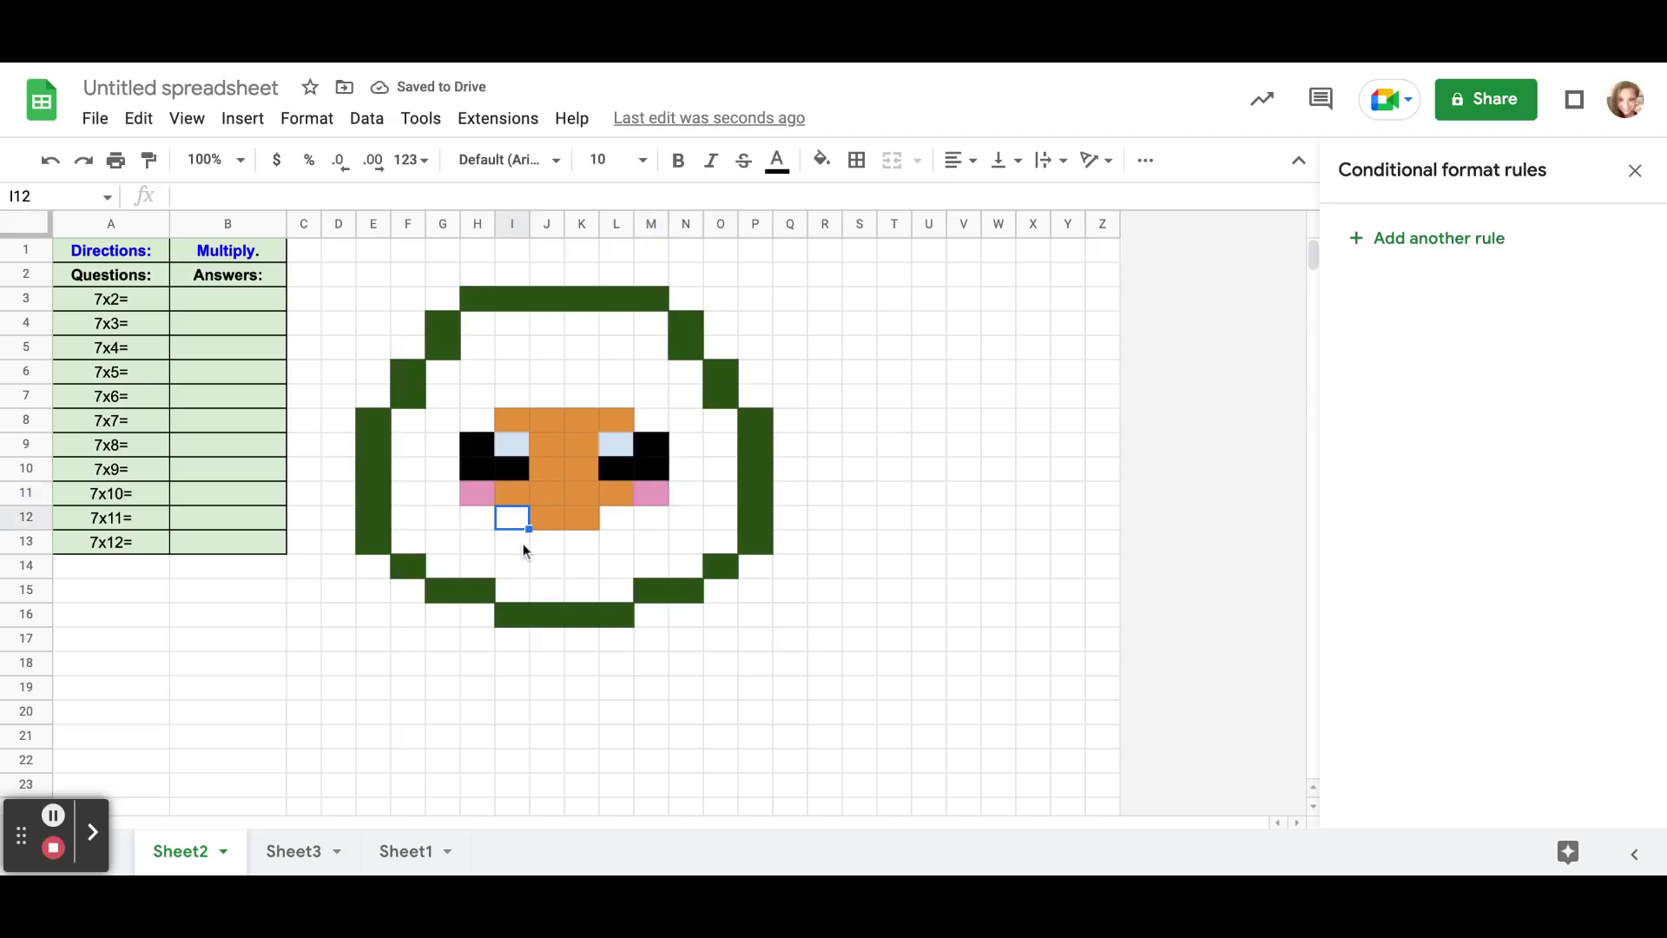
{"action": "left_click", "coordinate": [543, 544], "text": "ctrl"}
{"action": "left_click", "coordinate": [577, 545], "text": "ctrl"}
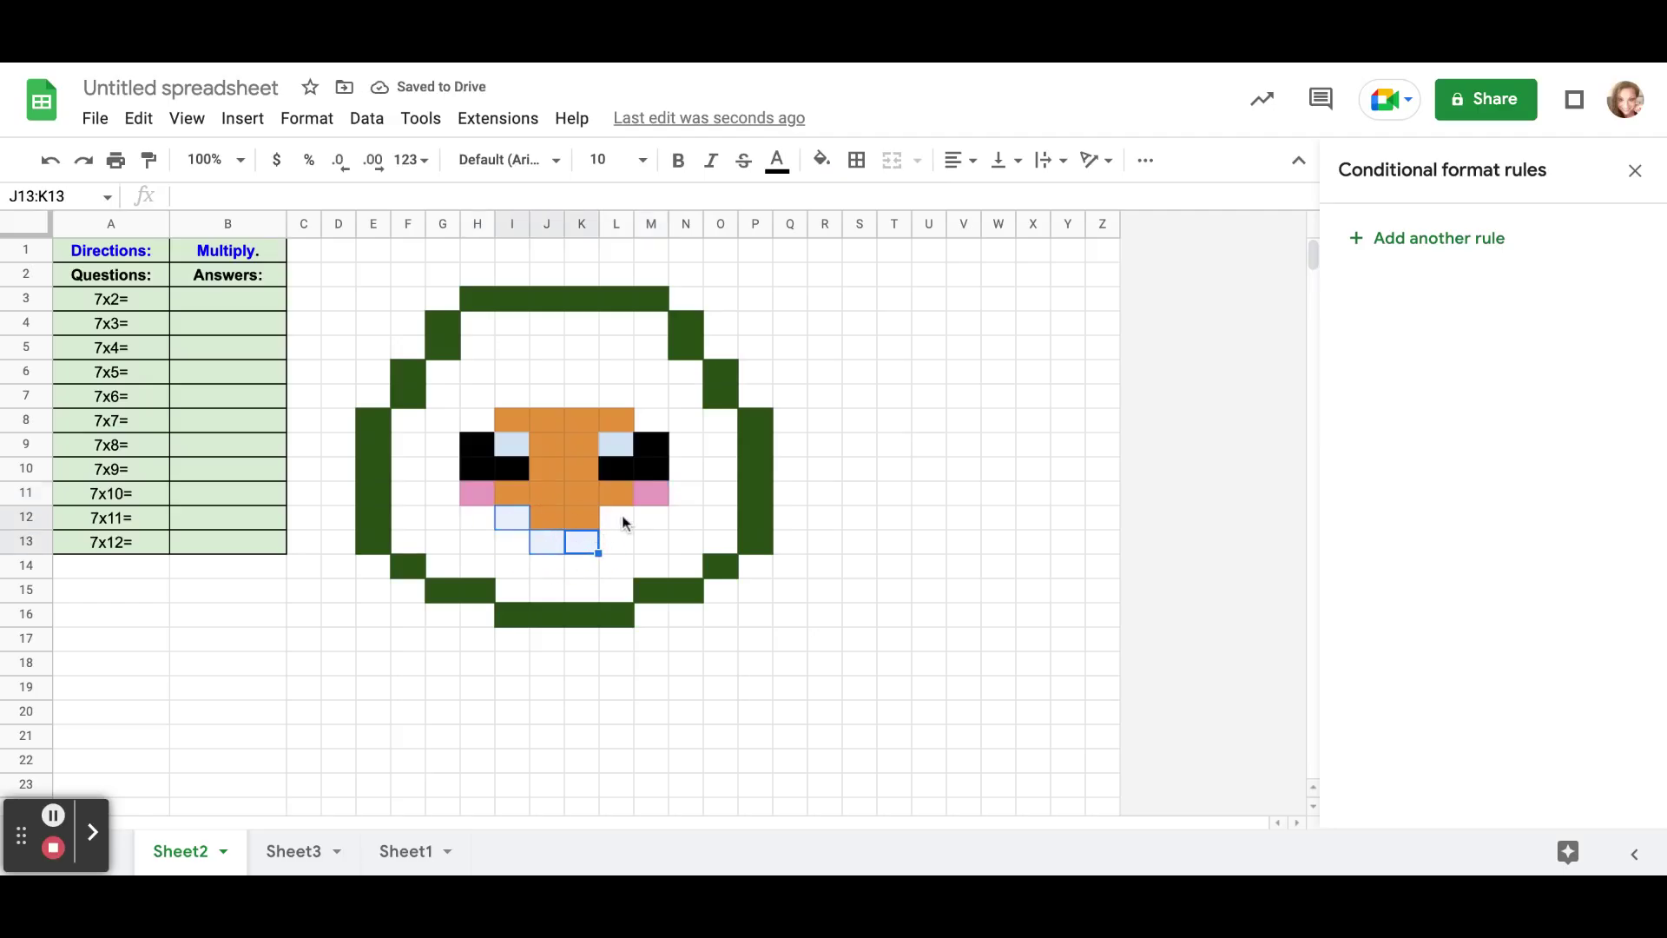
{"action": "left_click", "coordinate": [620, 520], "text": "ctrl"}
{"action": "left_click", "coordinate": [821, 160]}
{"action": "left_click", "coordinate": [841, 240]}
Fill the remaining pit cells M12, L13, K14, J14, I13 and H12 orange
{"action": "left_click", "coordinate": [651, 518]}
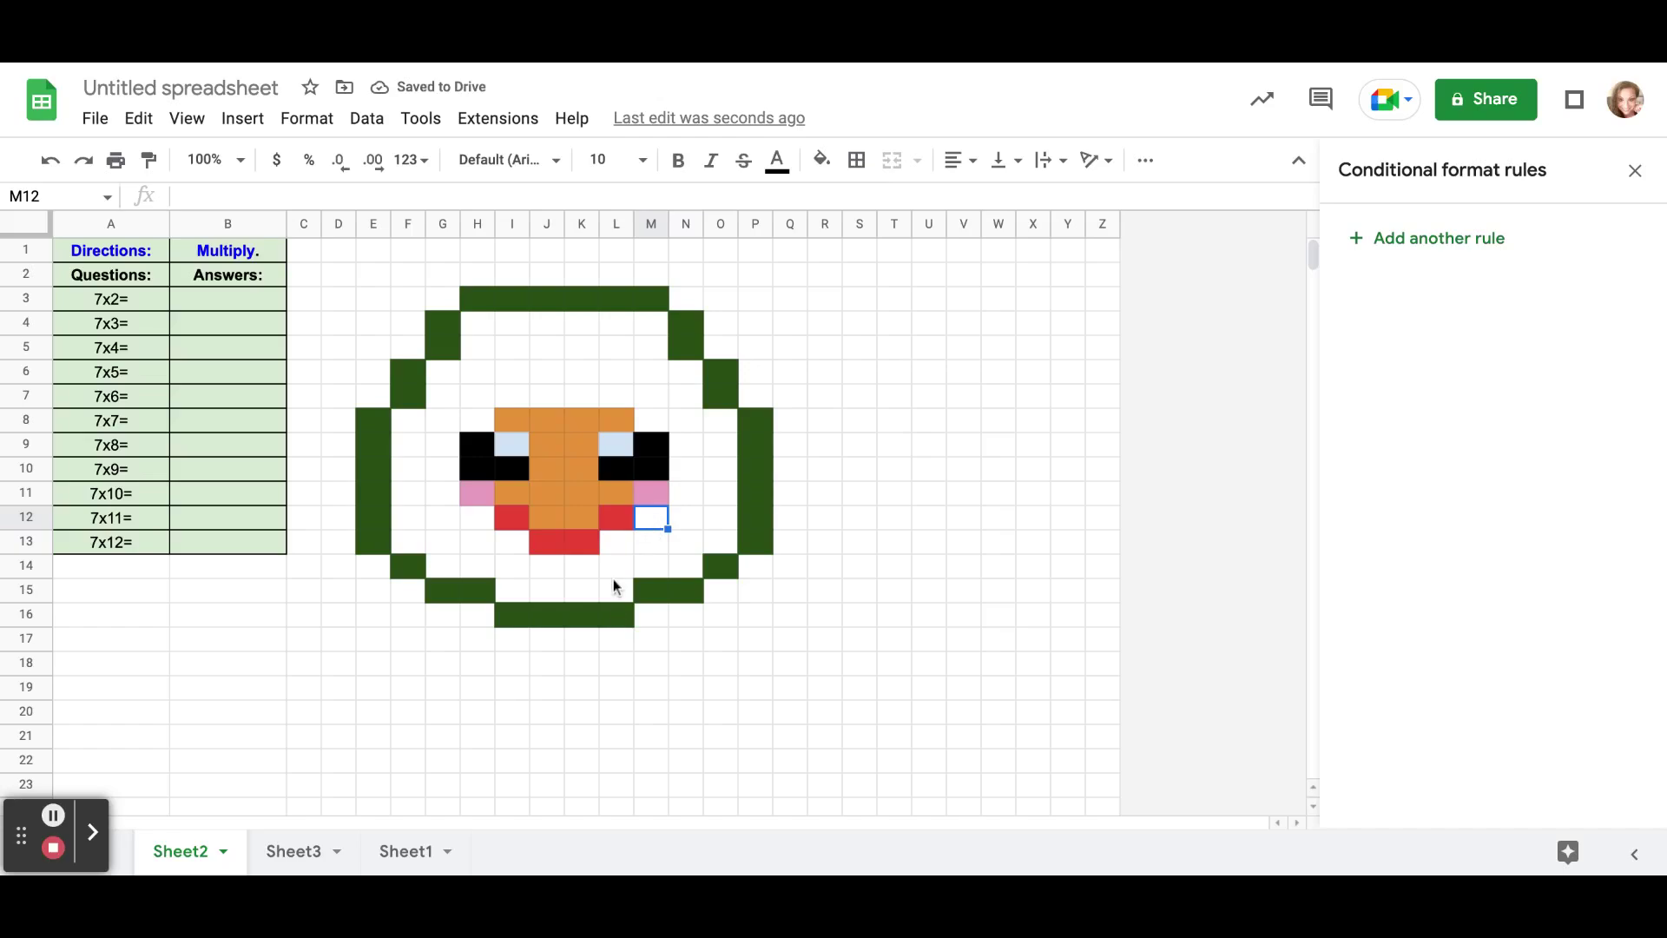
{"action": "left_click", "coordinate": [614, 544], "text": "ctrl"}
{"action": "left_click", "coordinate": [576, 565], "text": "ctrl"}
{"action": "left_click", "coordinate": [540, 565], "text": "ctrl"}
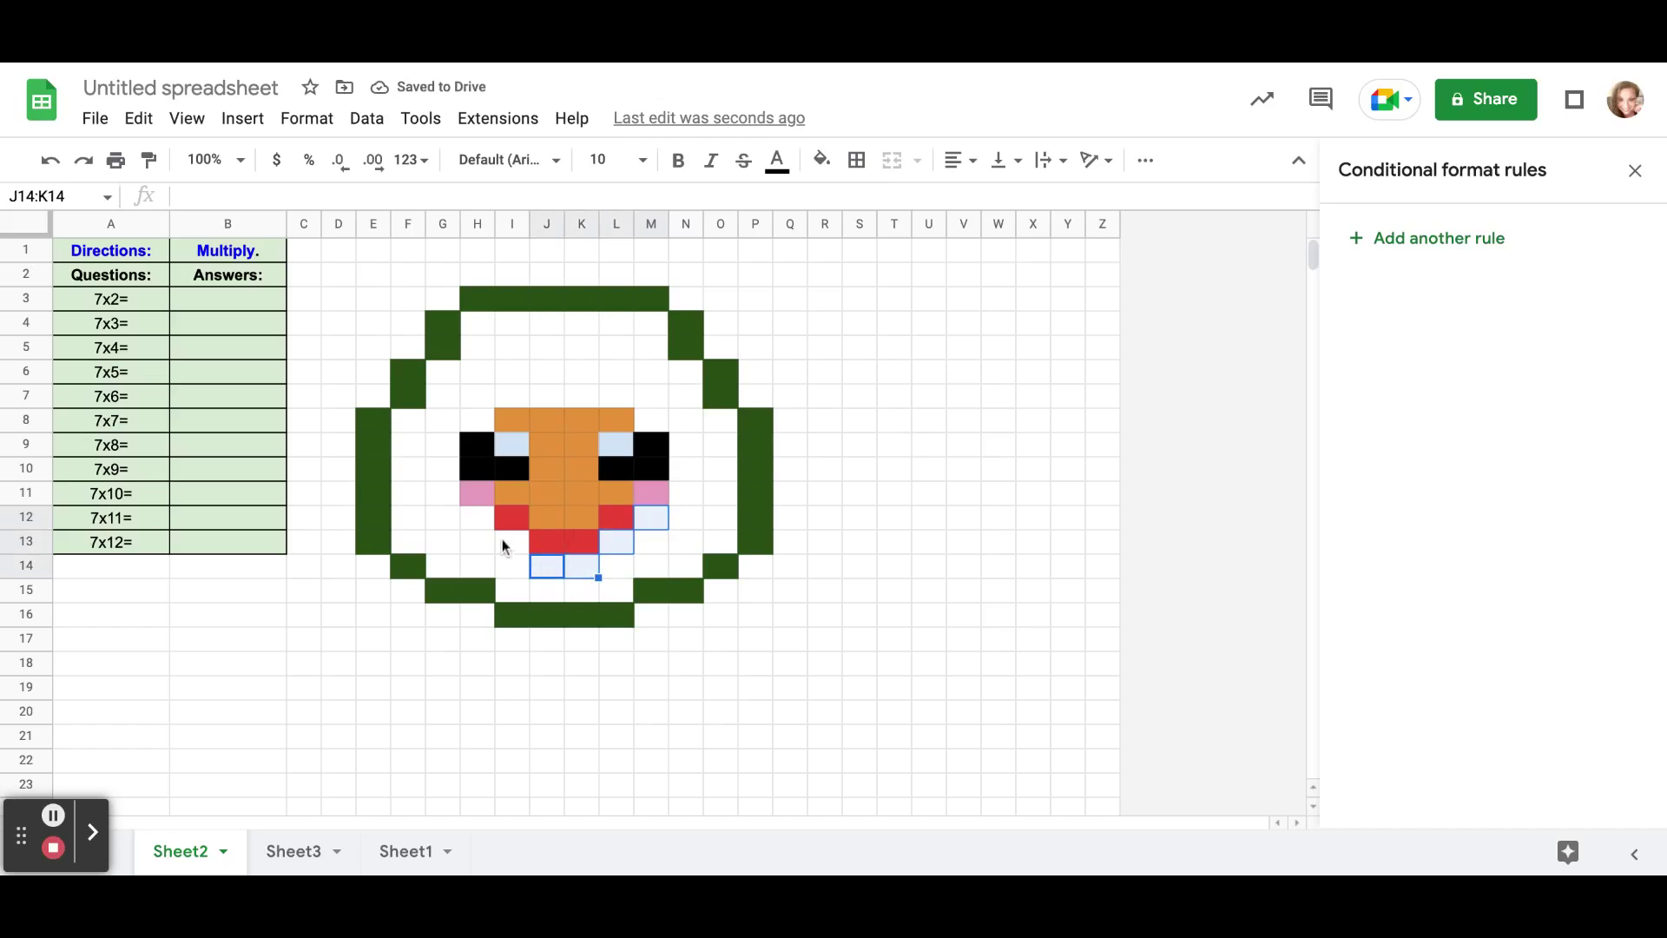
{"action": "left_click", "coordinate": [503, 540], "text": "ctrl"}
{"action": "left_click", "coordinate": [477, 519], "text": "ctrl"}
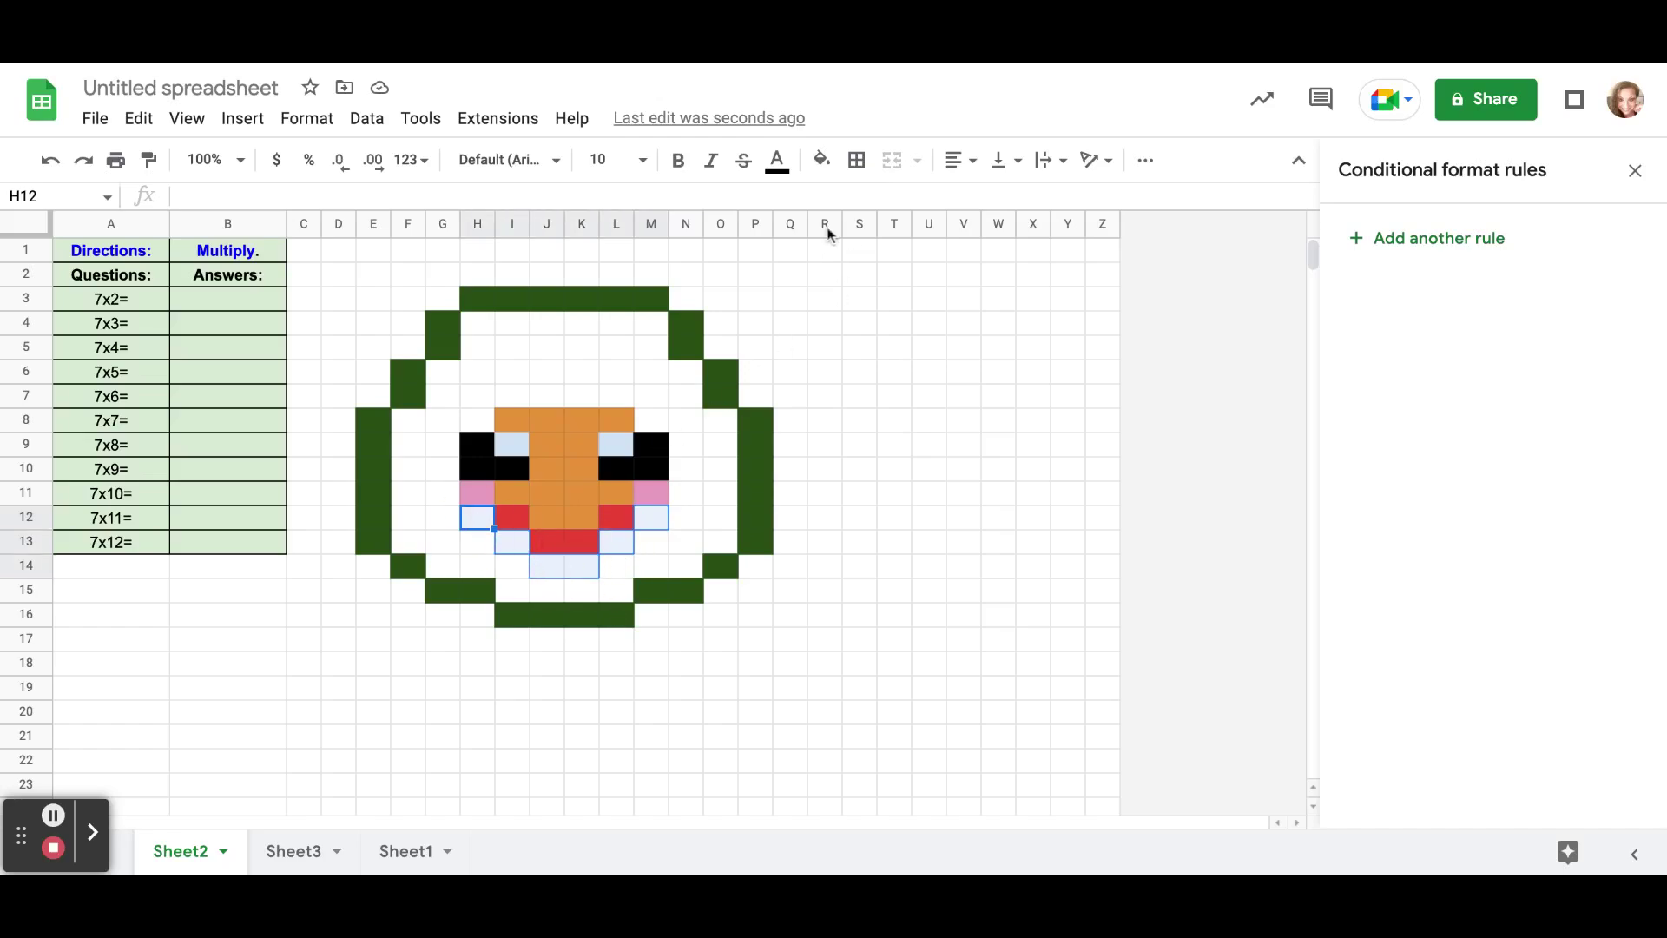
{"action": "left_click", "coordinate": [822, 159]}
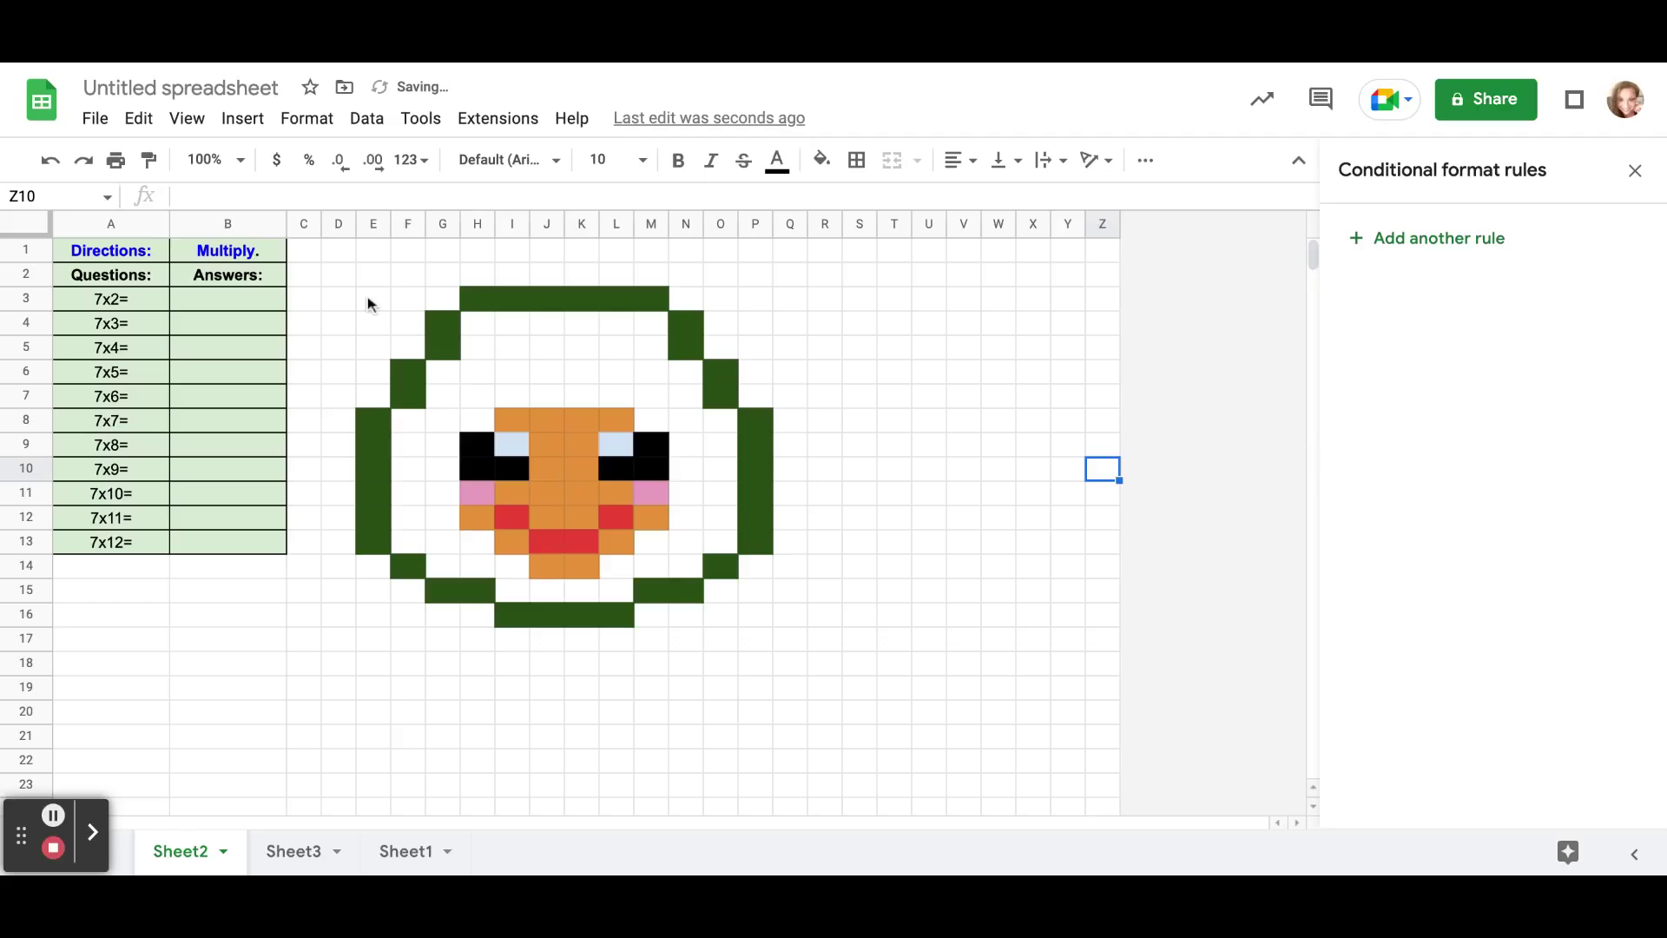
{"action": "left_click", "coordinate": [484, 328]}
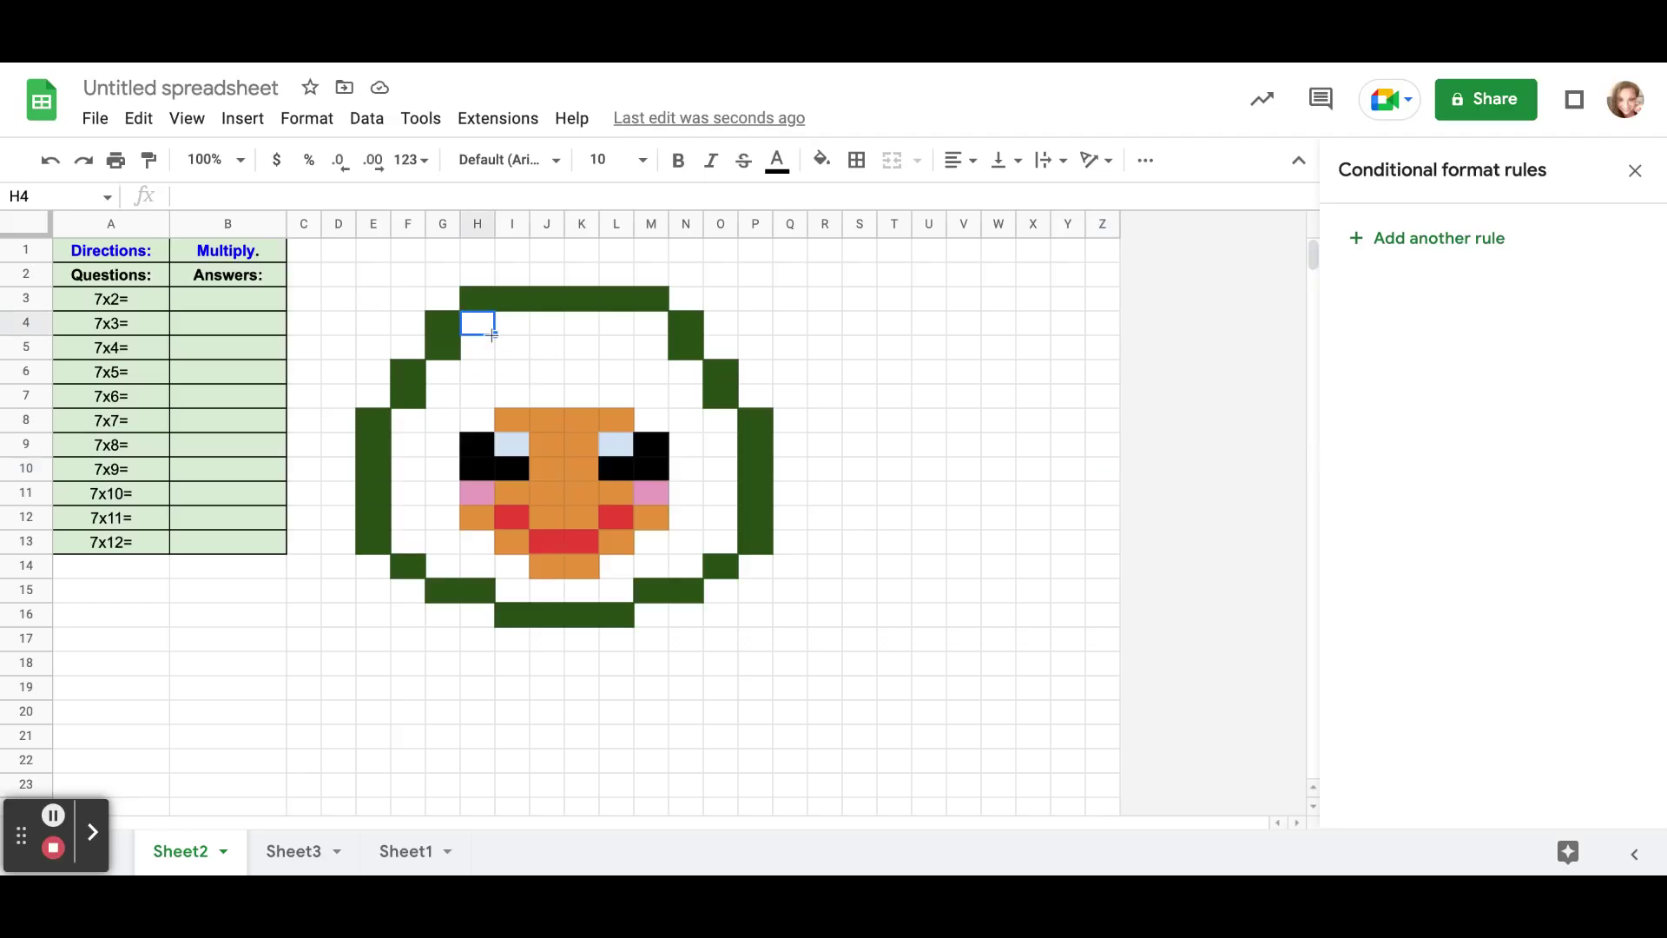
Fill the upper interior block H4:M7 with light teal
{"action": "left_click_drag", "start_coordinate": [484, 328], "coordinate": [644, 393]}
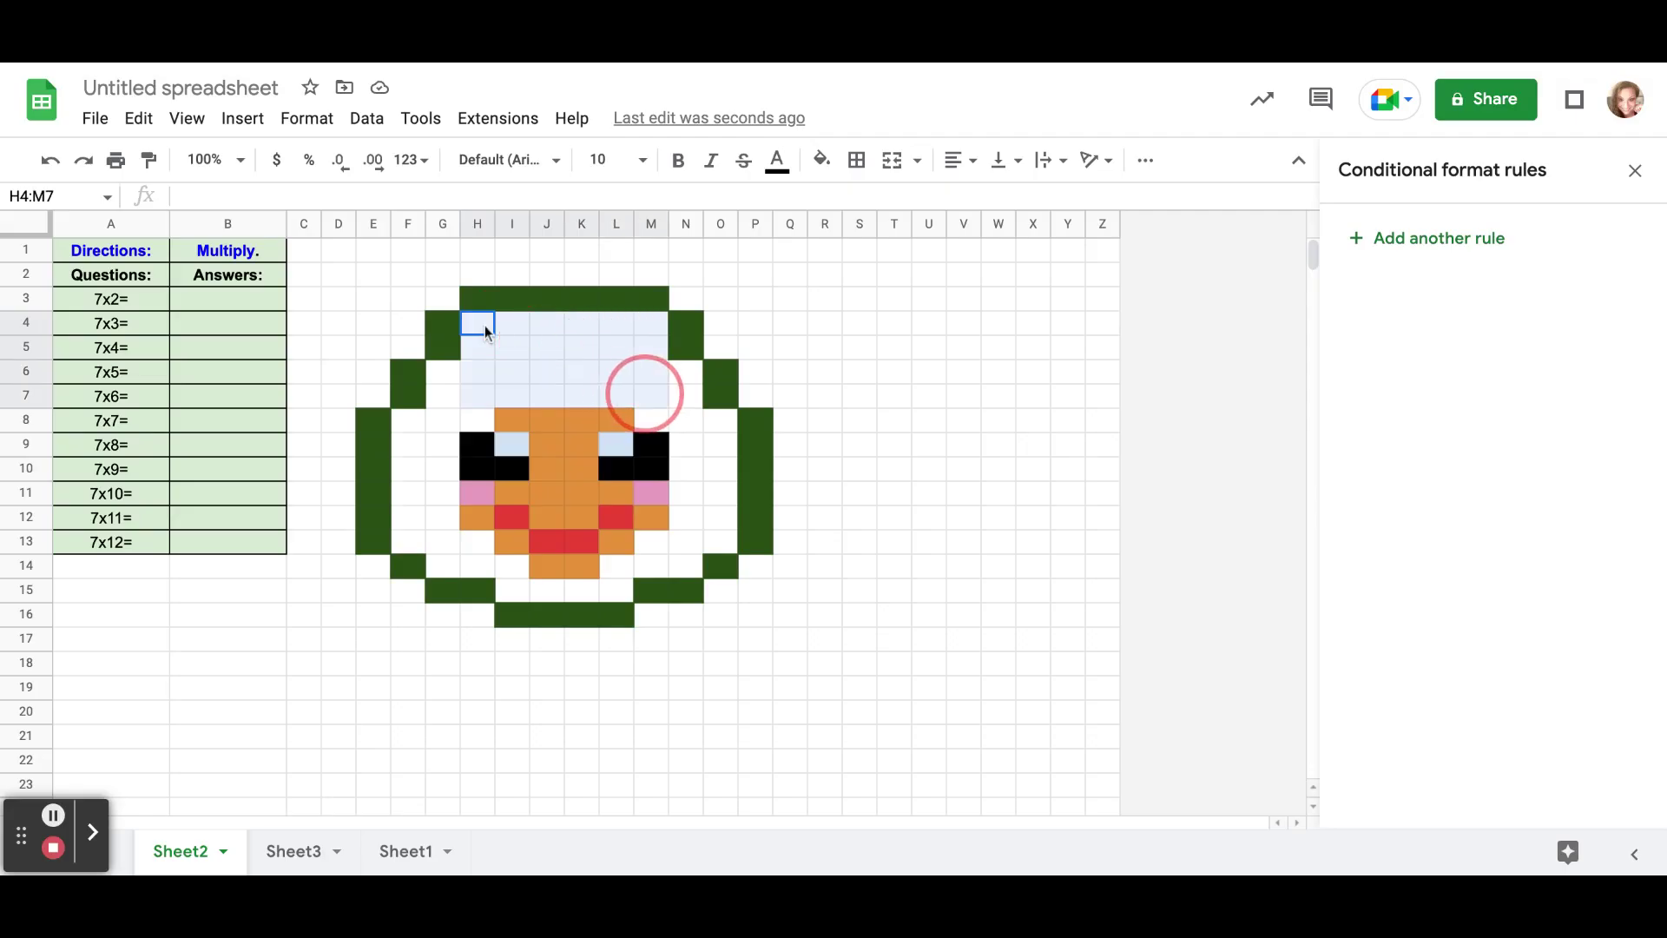
{"action": "left_click", "coordinate": [822, 160]}
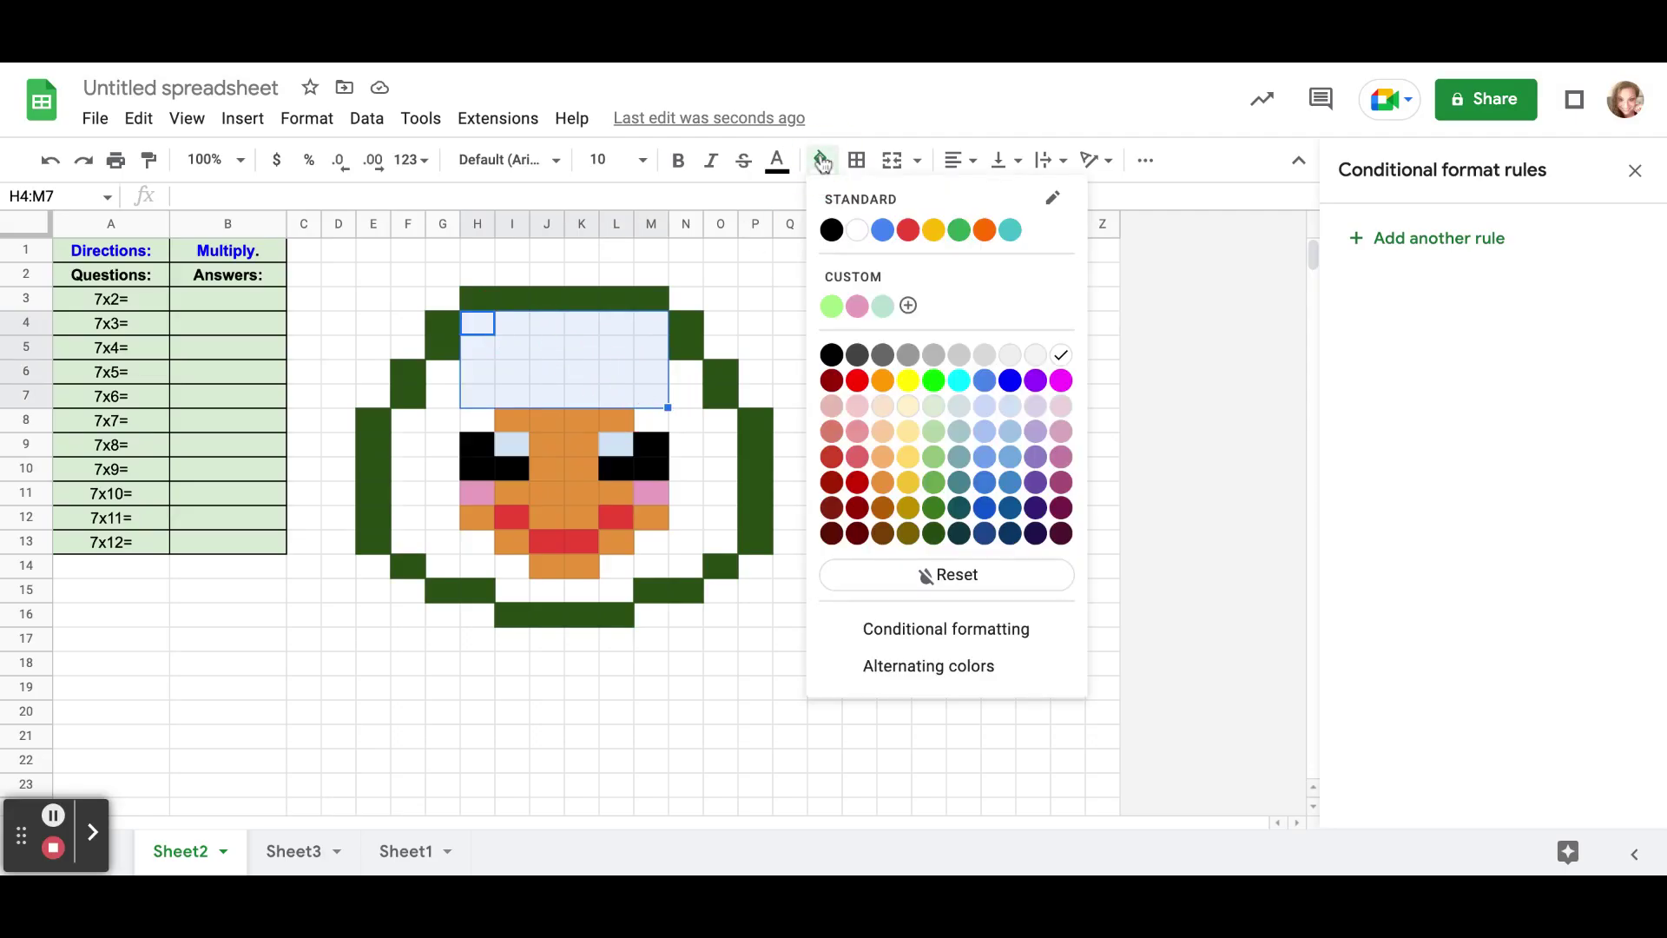
{"action": "left_click", "coordinate": [882, 305]}
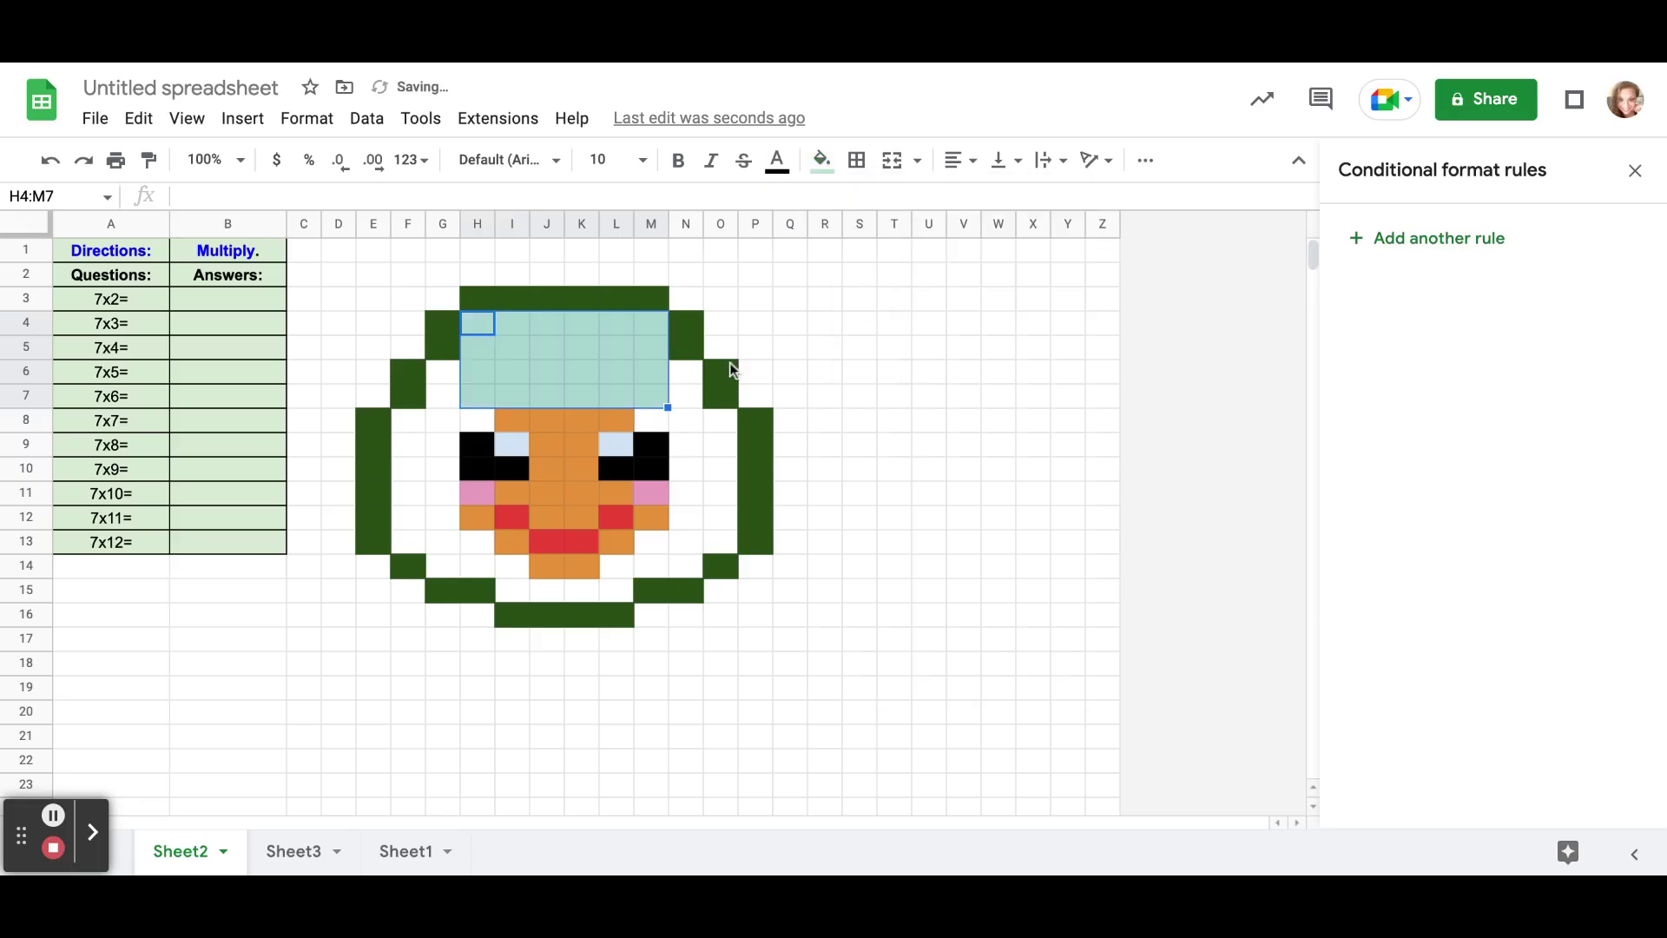
Give the right-side strip N6:N14 the same light teal fill
{"action": "left_click_drag", "start_coordinate": [699, 375], "coordinate": [690, 564]}
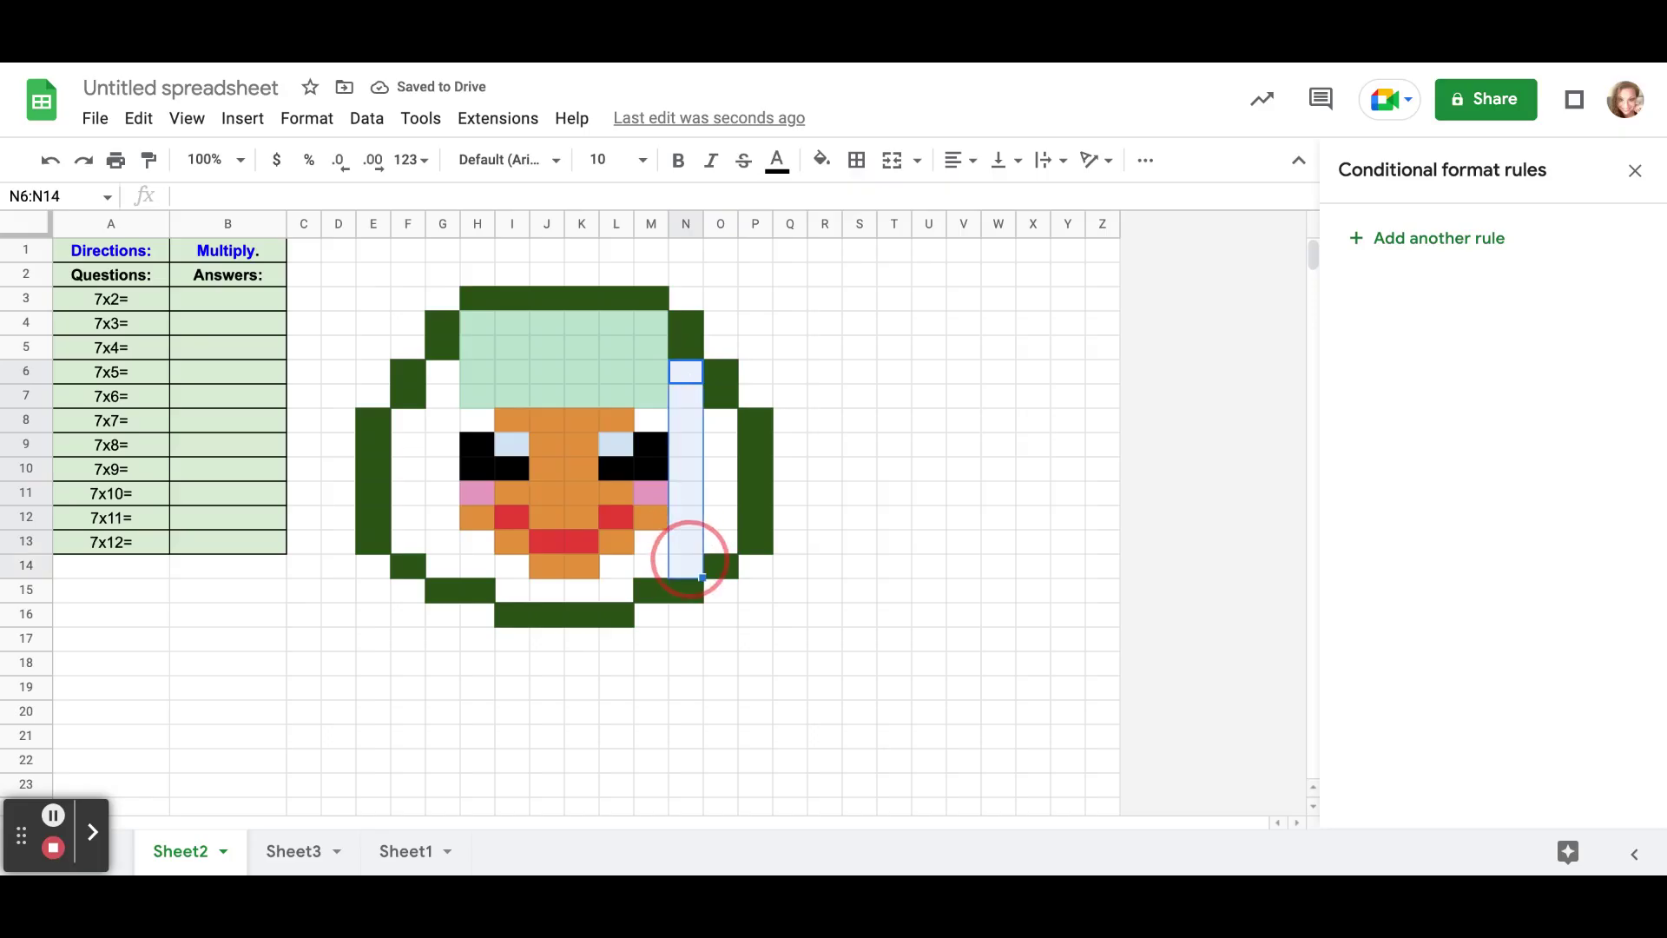
{"action": "left_click", "coordinate": [821, 159]}
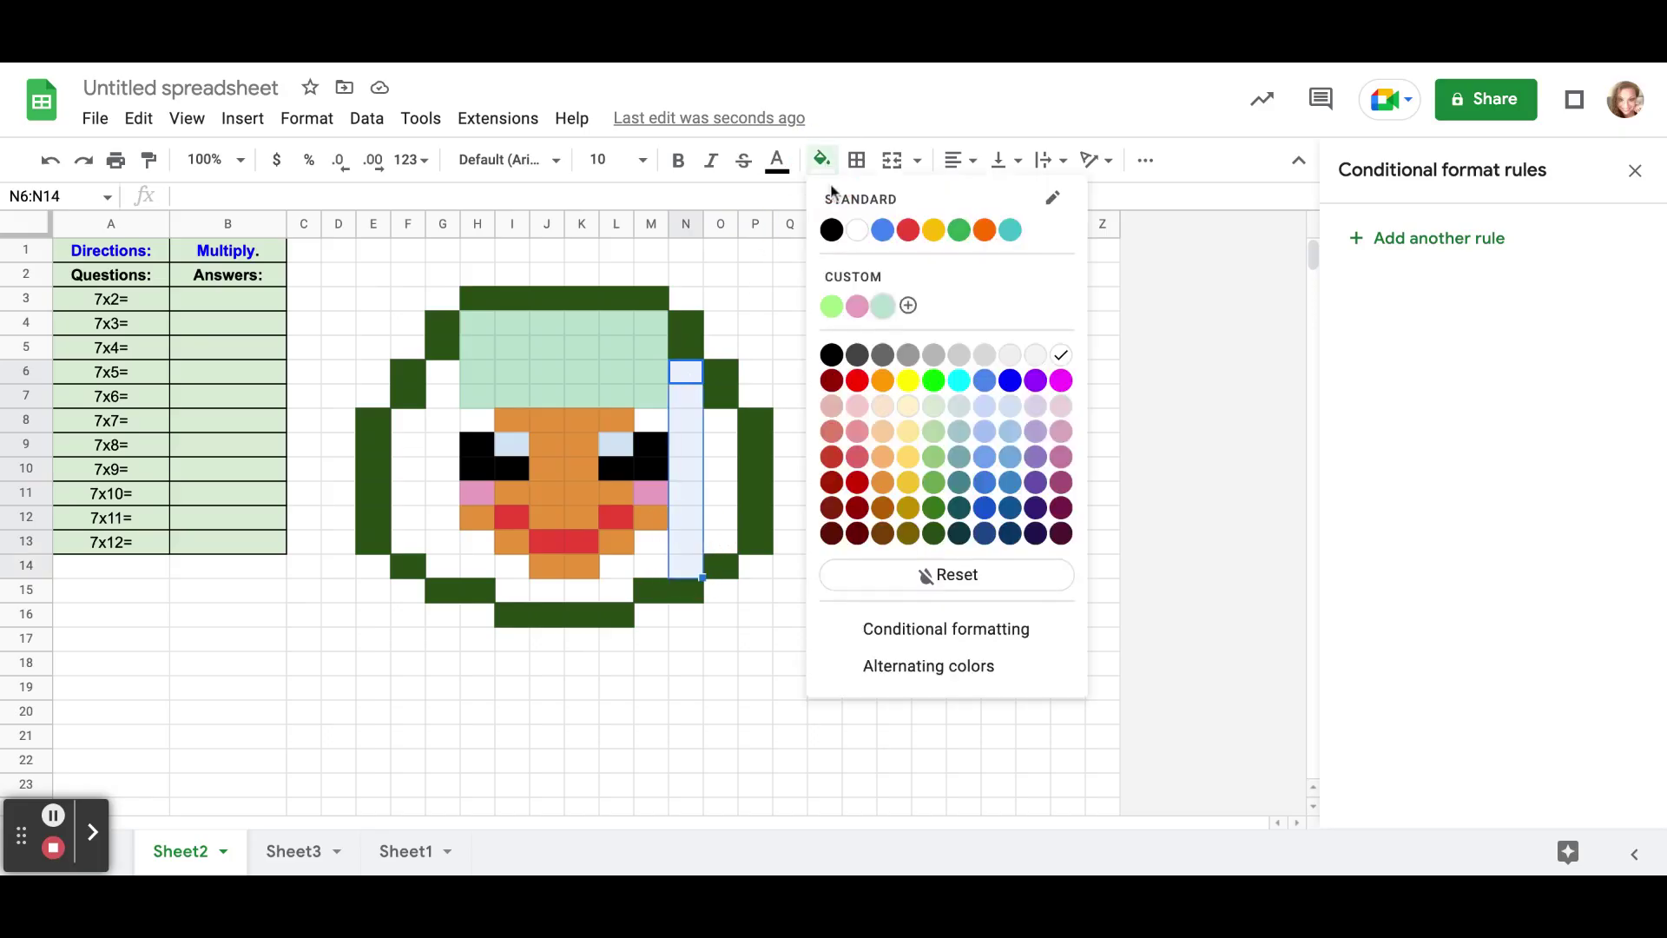
{"action": "left_click", "coordinate": [889, 308]}
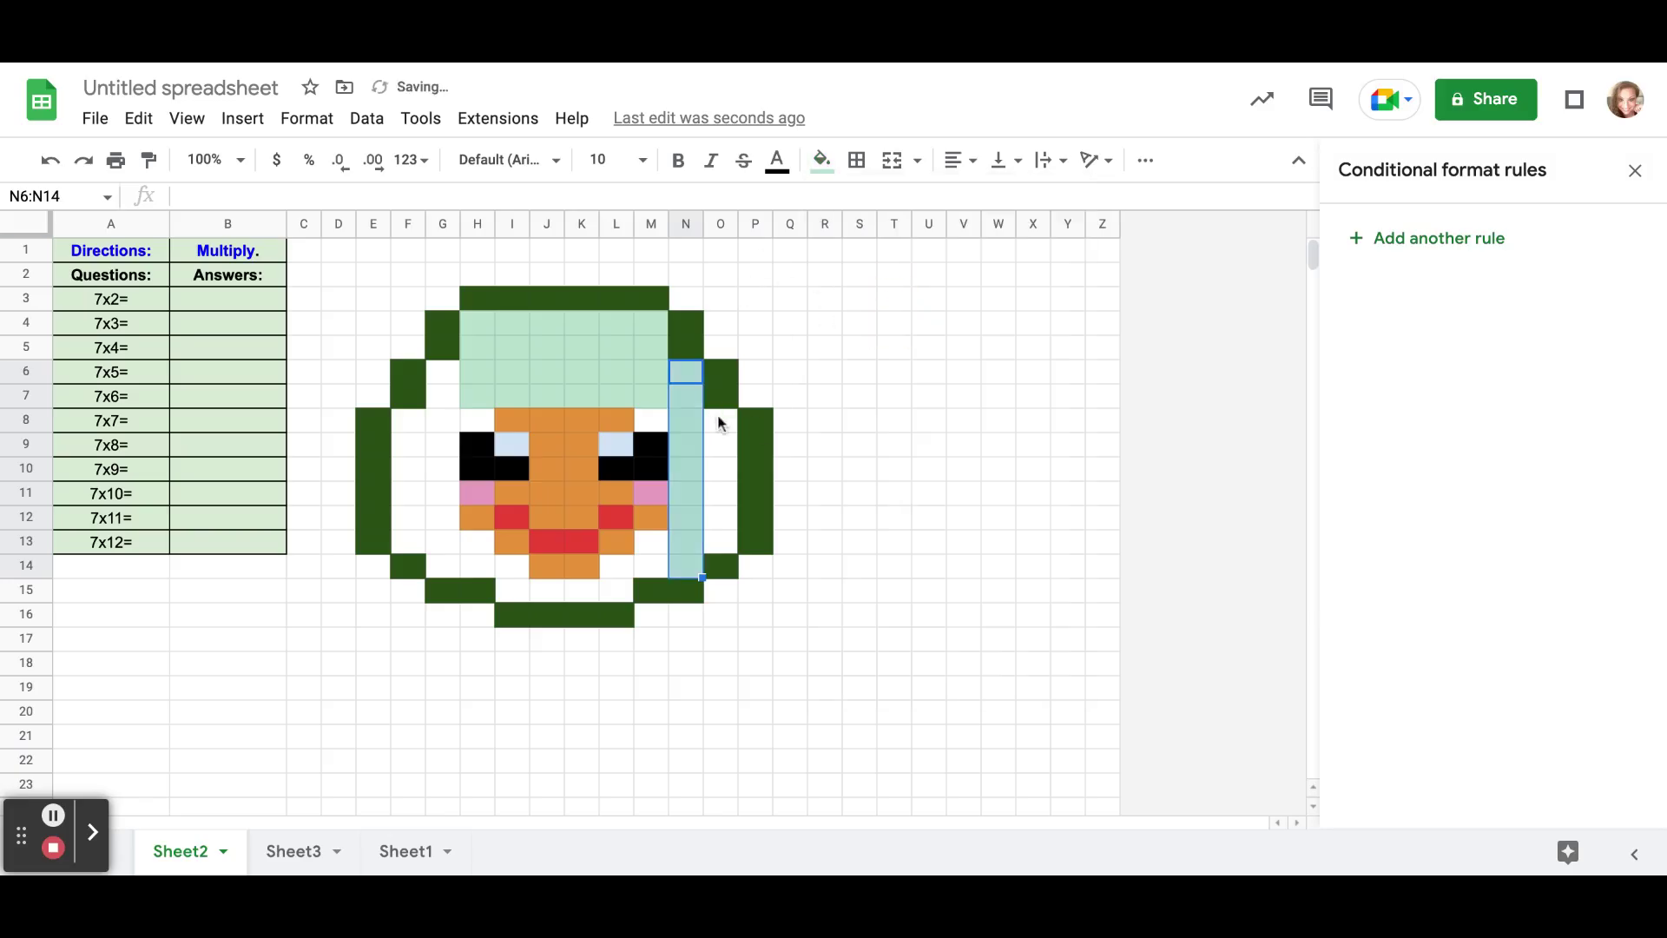
{"action": "left_click_drag", "start_coordinate": [720, 425], "coordinate": [711, 543]}
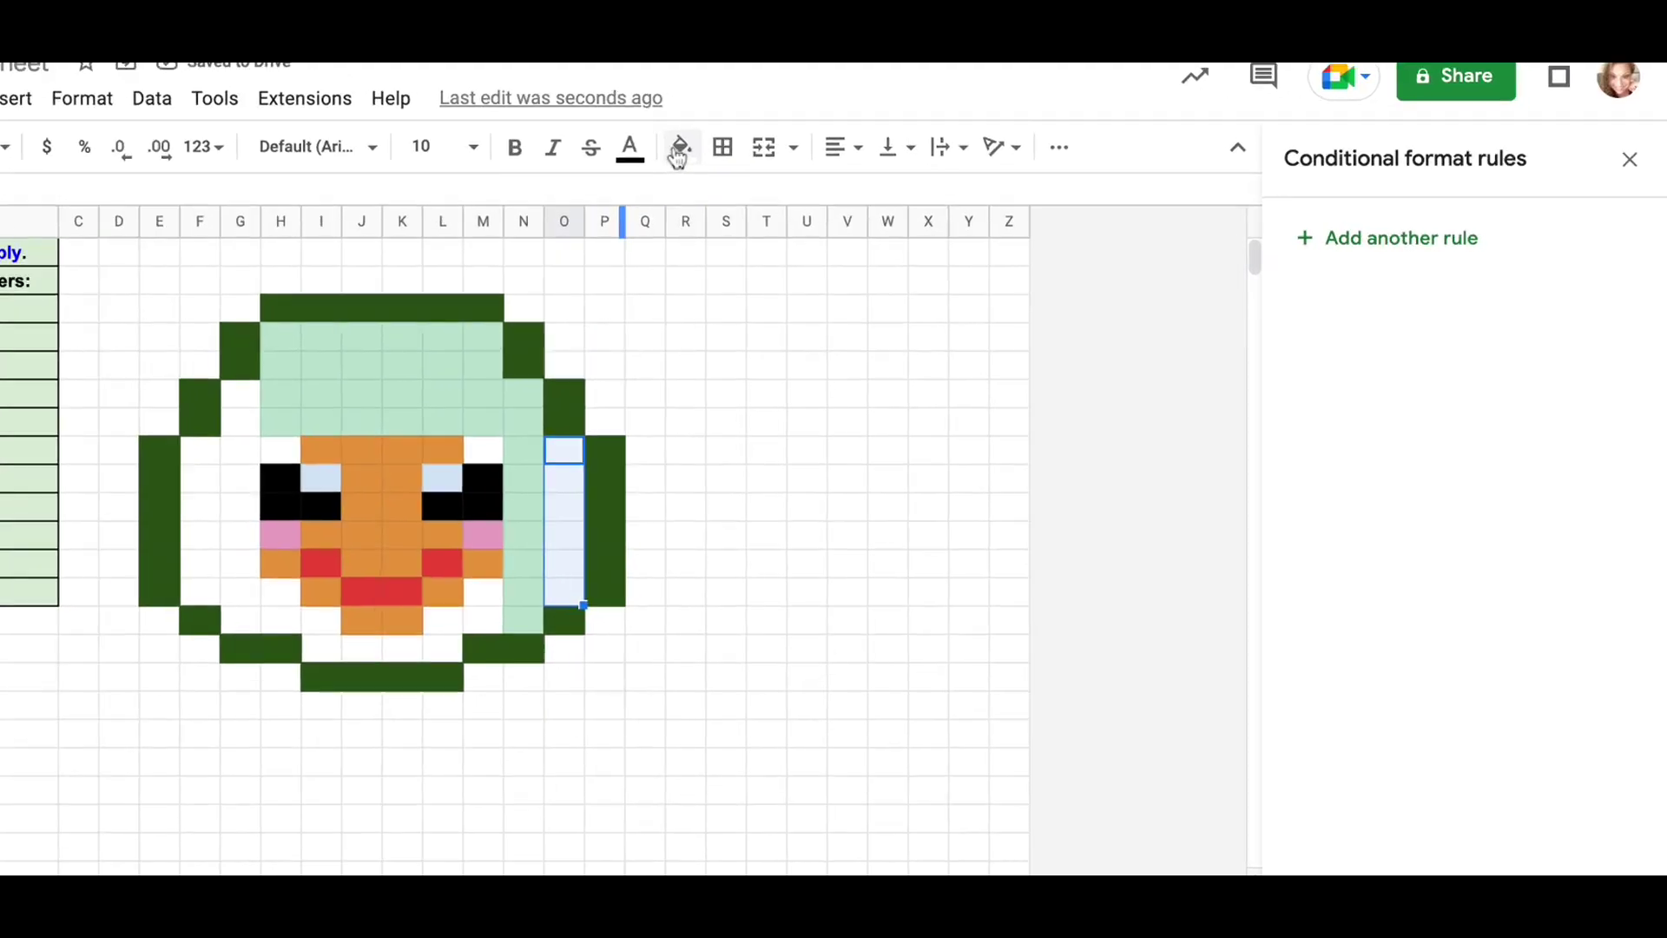
{"action": "left_click", "coordinate": [821, 160]}
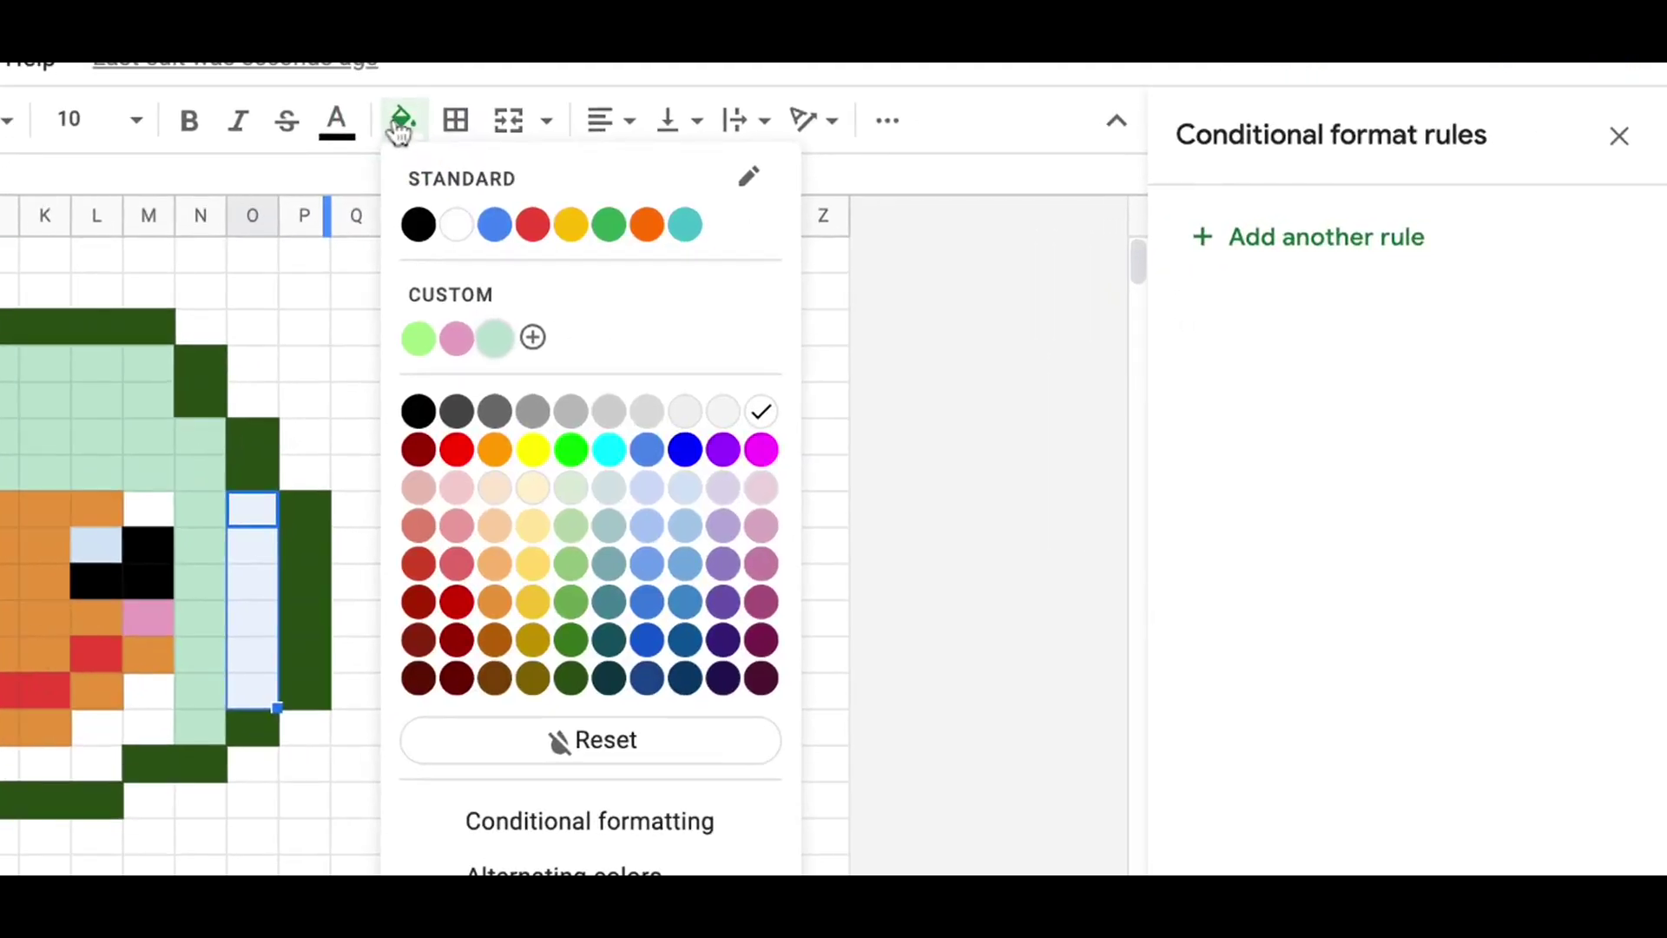
{"action": "left_click", "coordinate": [534, 338]}
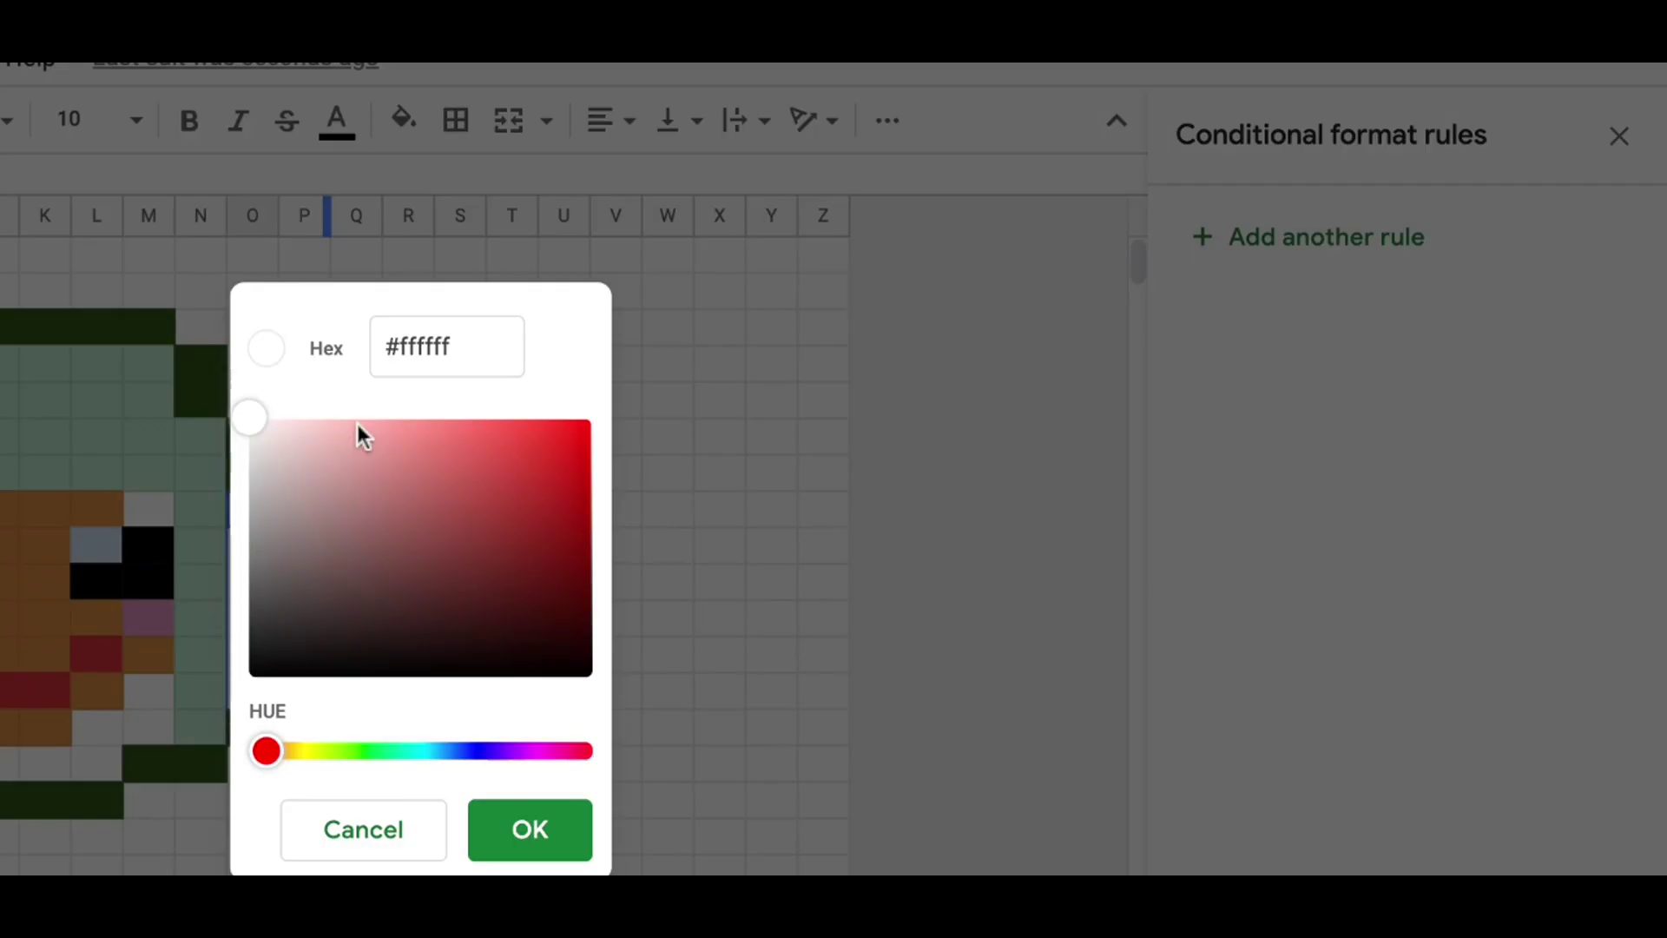
{"action": "left_click", "coordinate": [355, 833]}
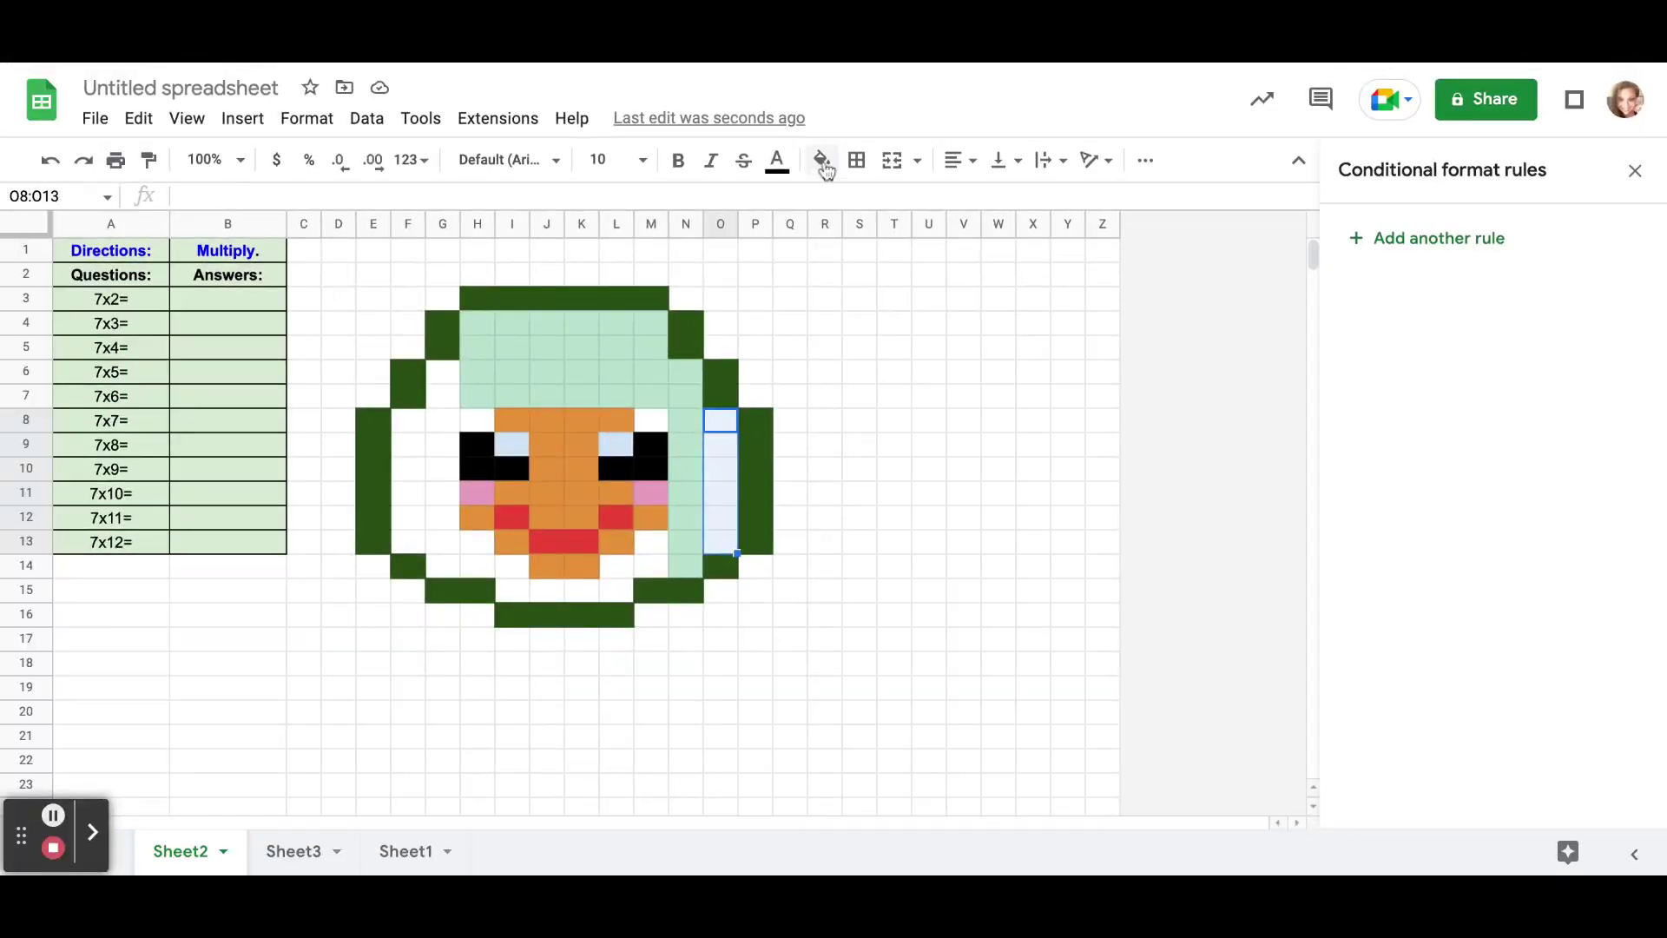
Fill O8:O13 and the left column G6:G13 with the mint green flesh colour
{"action": "left_click", "coordinate": [821, 160]}
{"action": "left_click", "coordinate": [889, 304]}
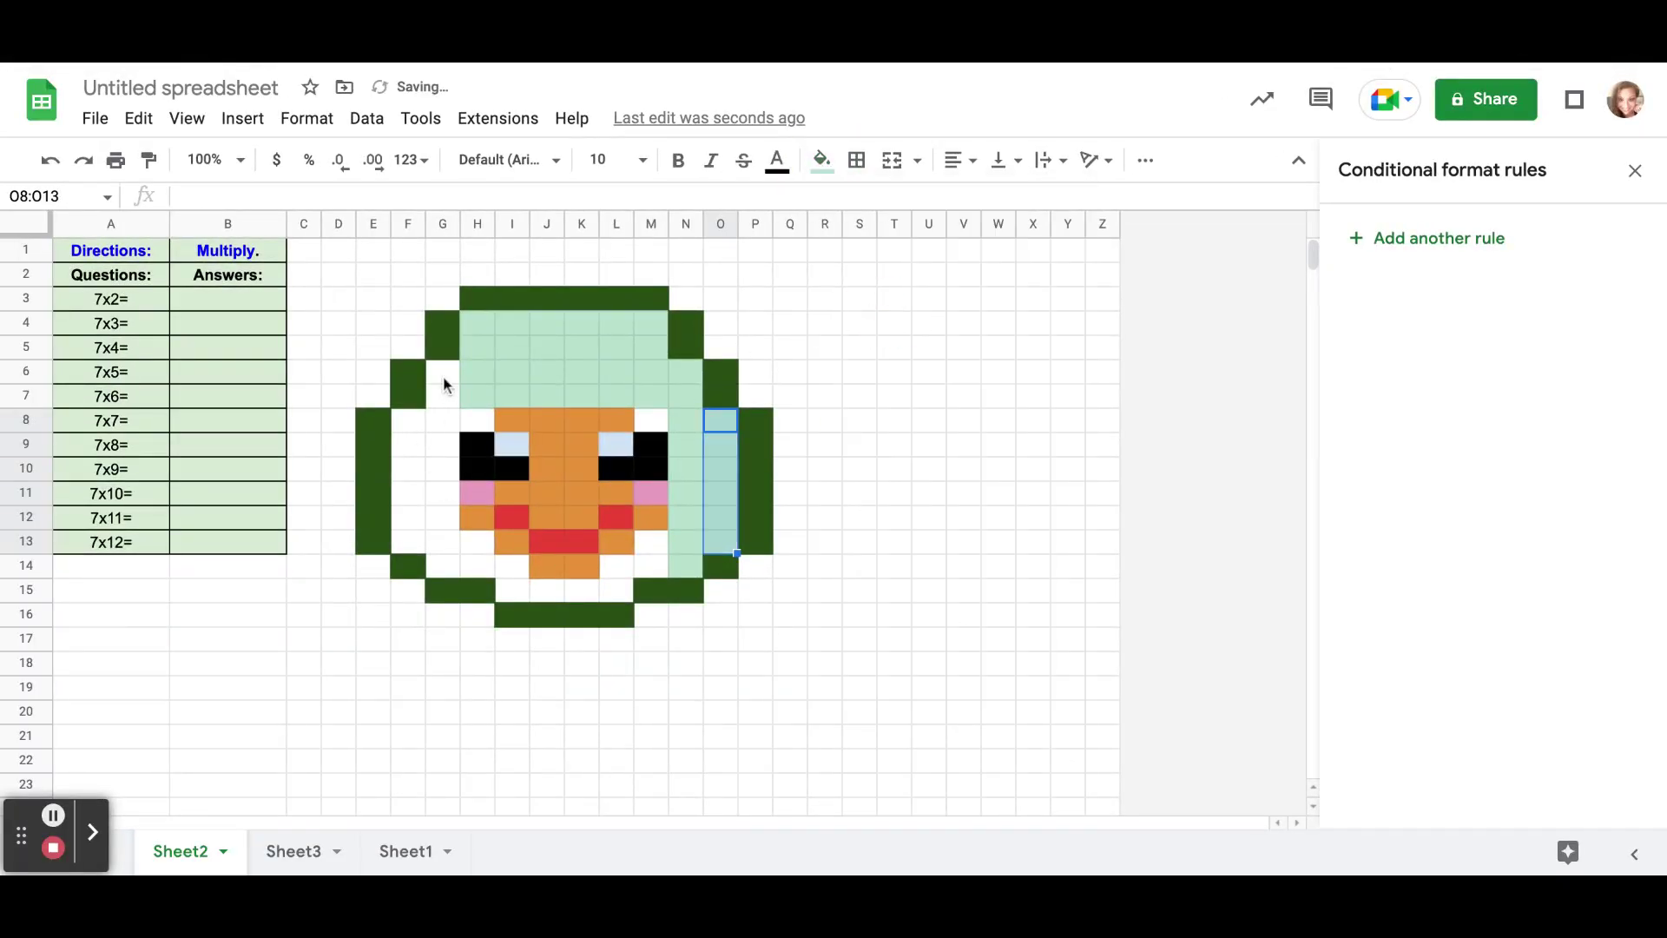
{"action": "left_click_drag", "start_coordinate": [445, 373], "coordinate": [444, 547]}
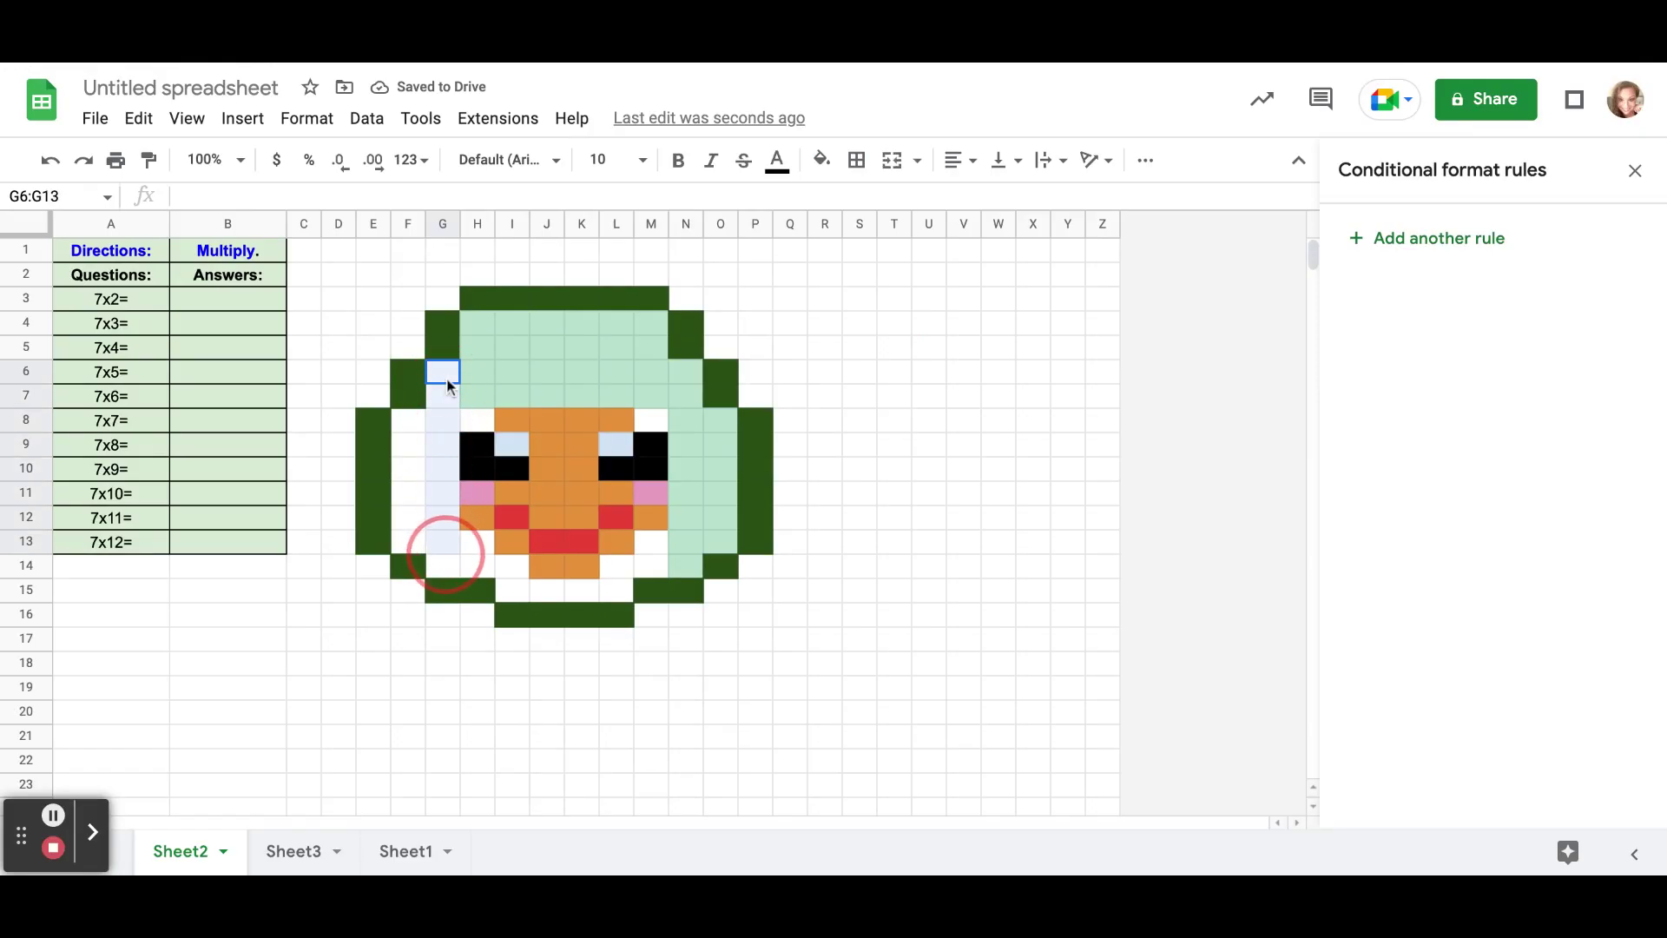
{"action": "left_click", "coordinate": [821, 160]}
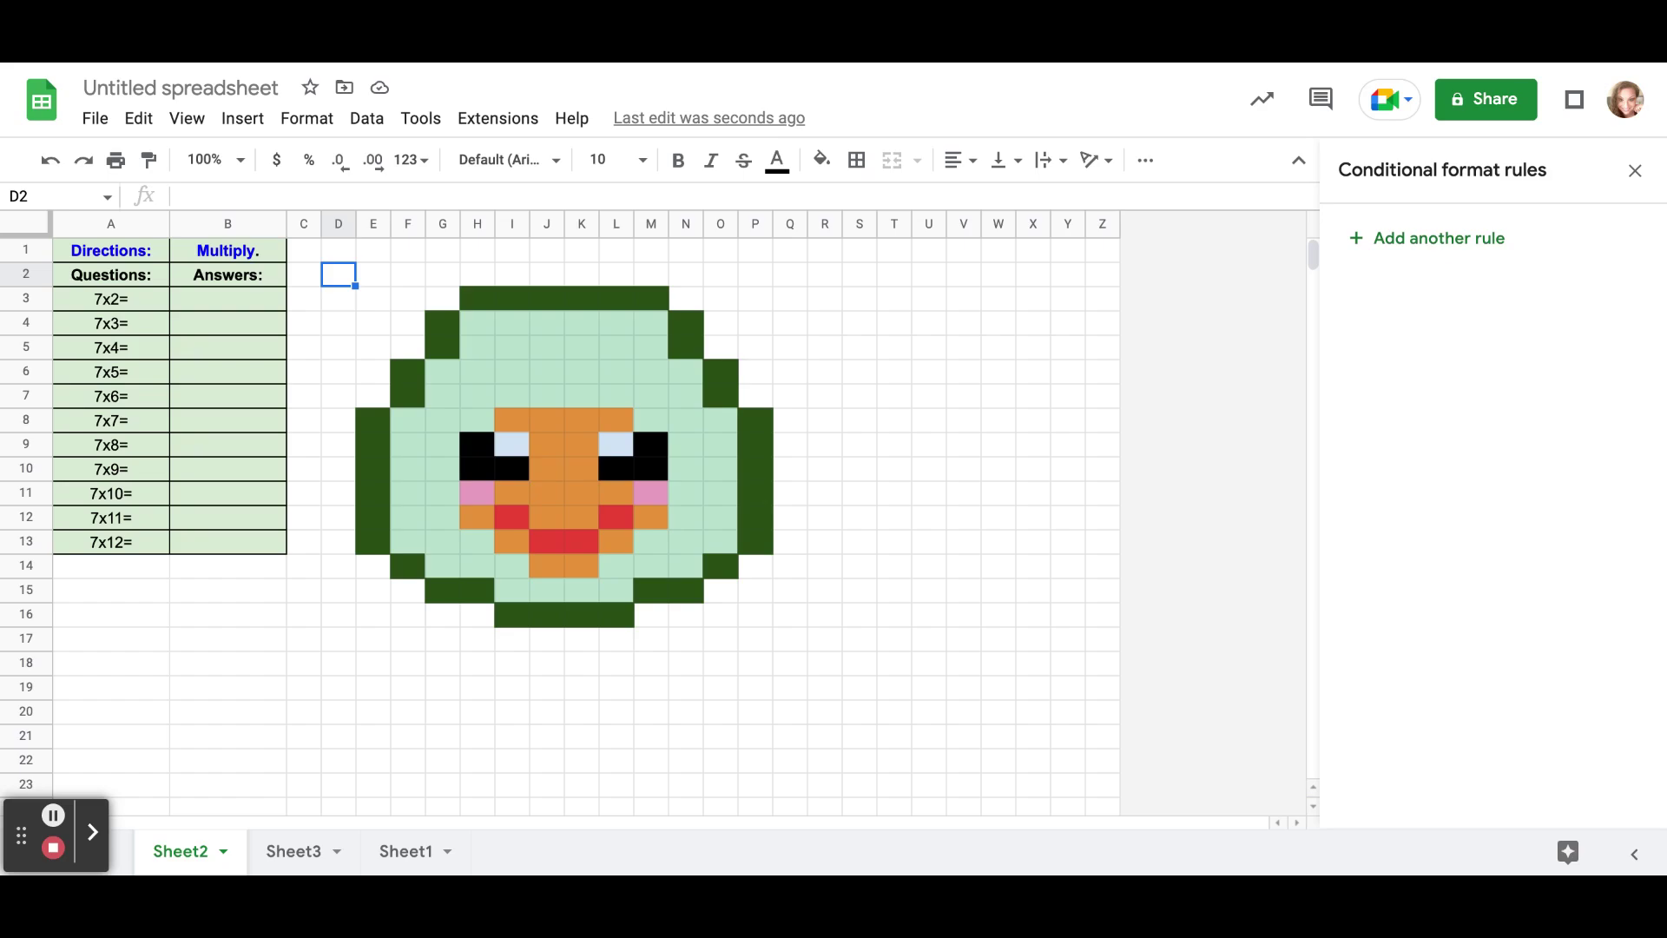
{"action": "left_click", "coordinate": [473, 304]}
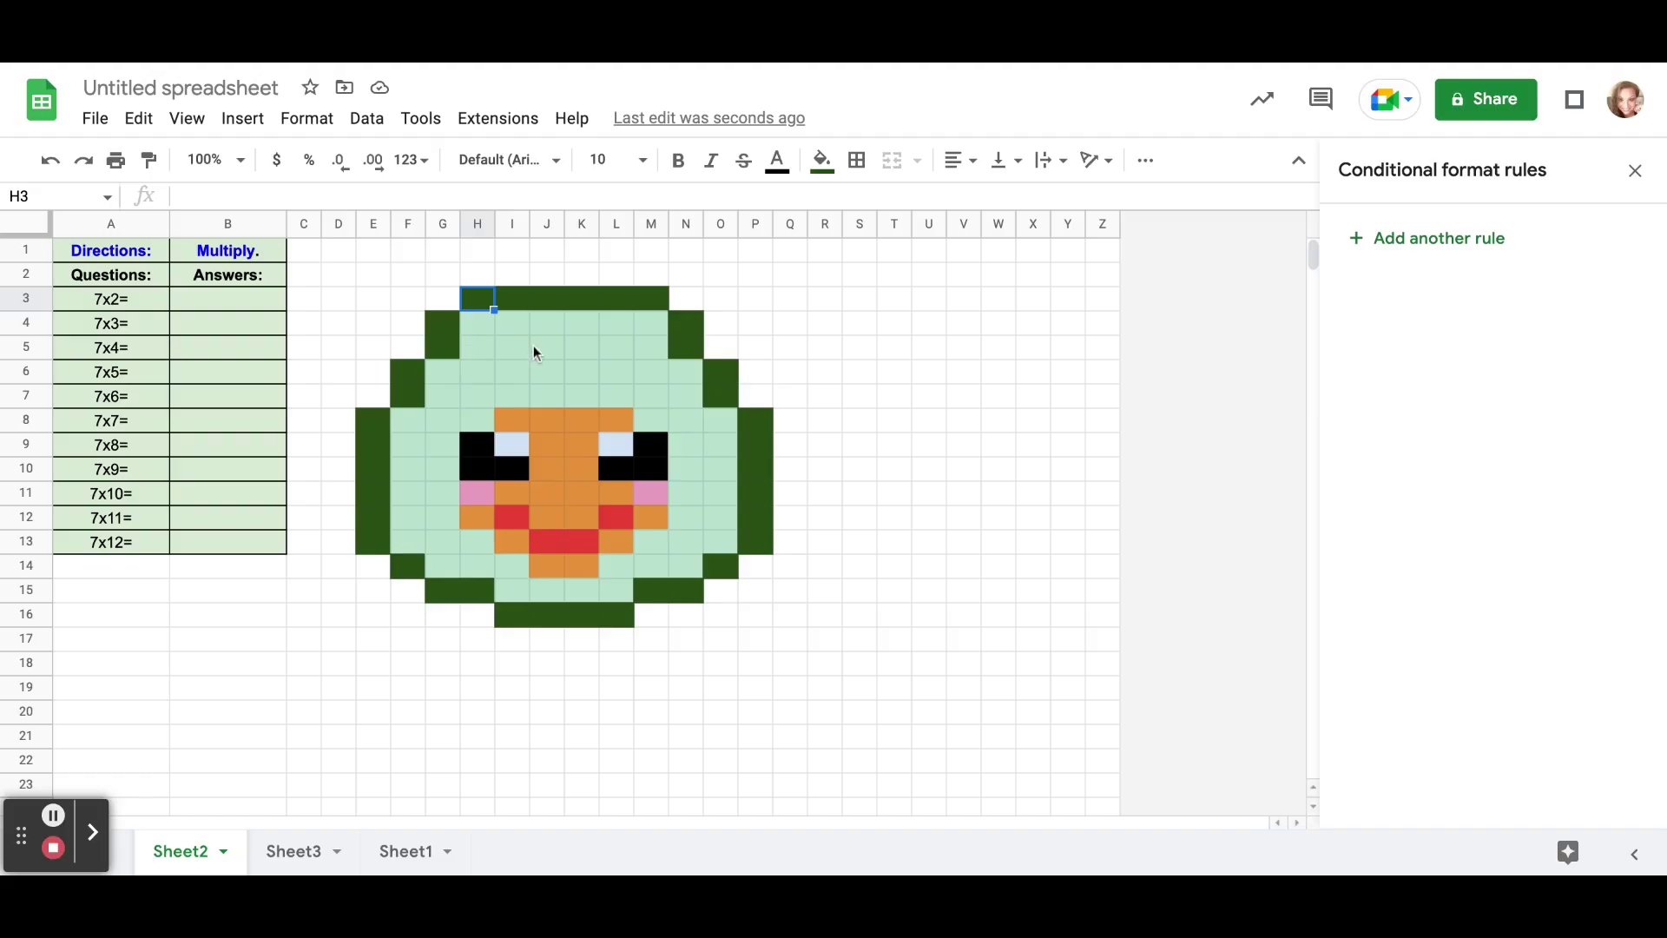
Add J5, L6, M4, N5, N9, O12, P10, M13, K11, I8, L9, H11, J13, H14, G12, F10, G8, G6, K3 to H3's selection
{"action": "left_click", "coordinate": [554, 352]}
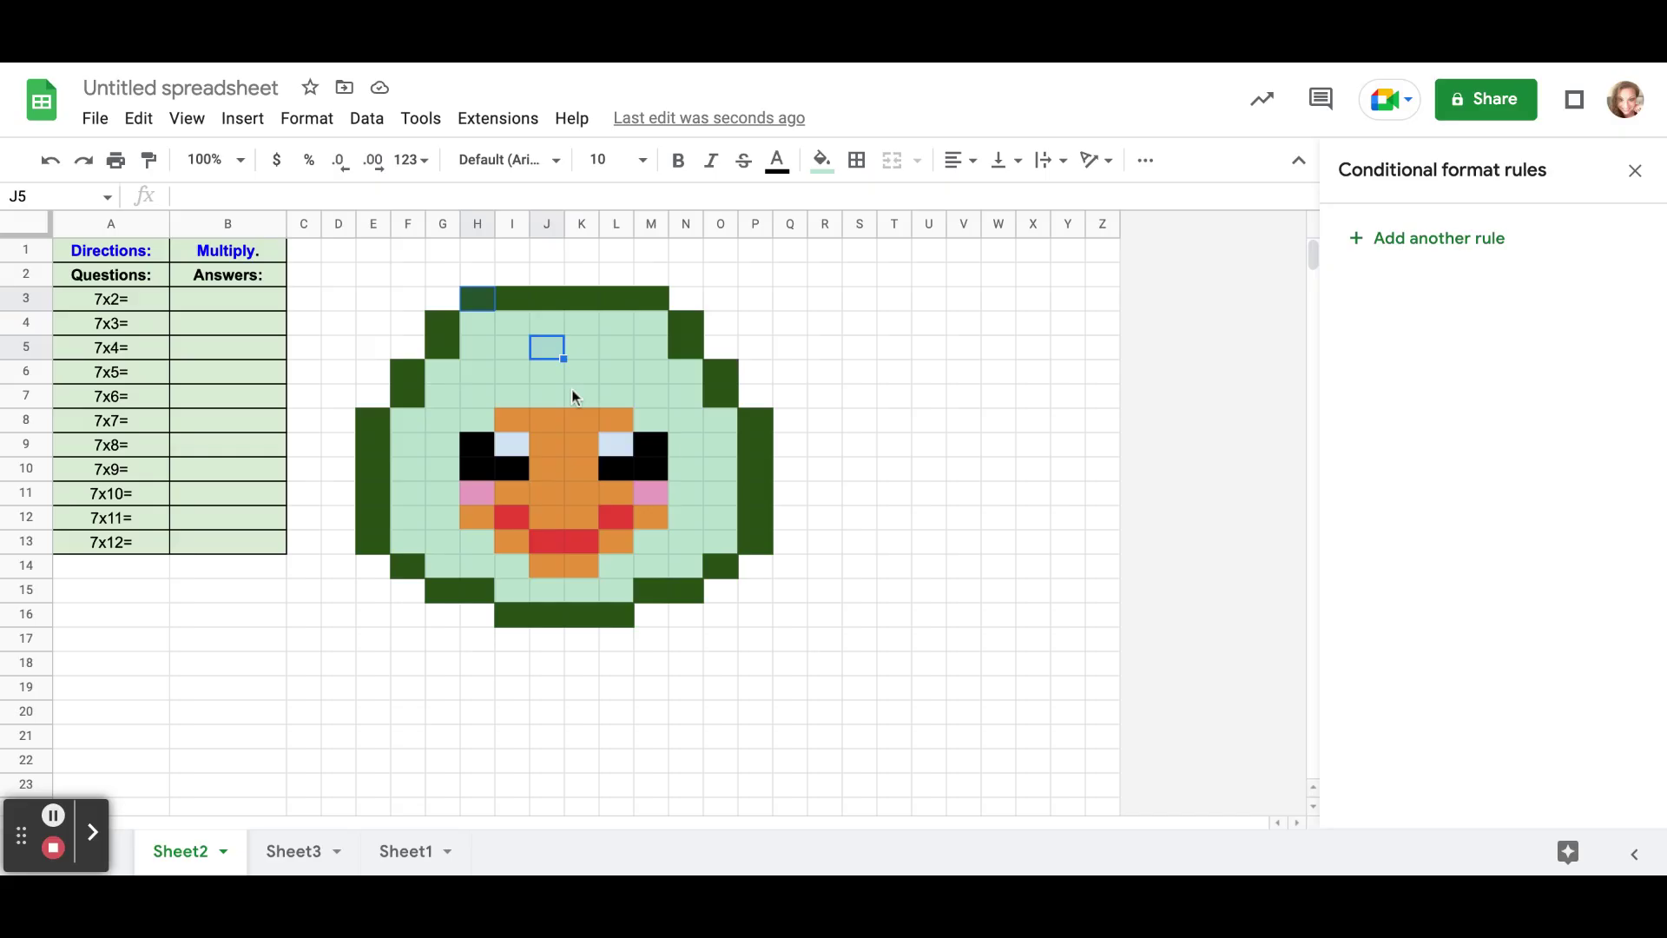
{"action": "left_click", "coordinate": [619, 372]}
{"action": "left_click", "coordinate": [653, 325]}
{"action": "left_click", "coordinate": [677, 349]}
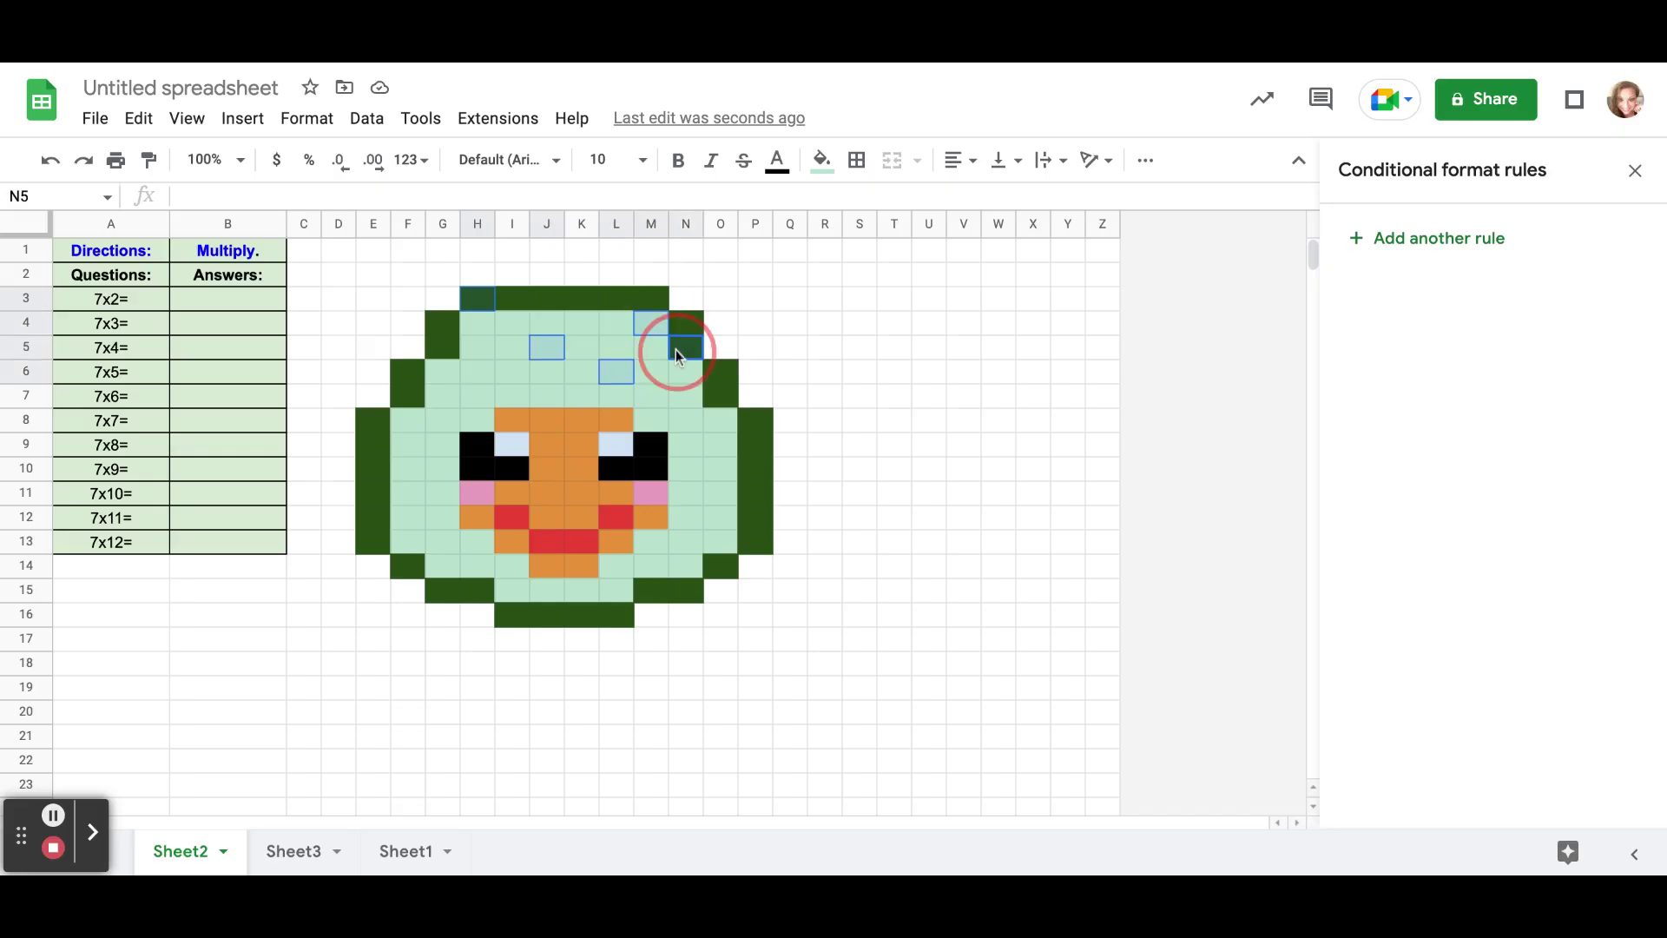
{"action": "left_click", "coordinate": [687, 444]}
{"action": "left_click", "coordinate": [717, 516]}
{"action": "left_click", "coordinate": [752, 468]}
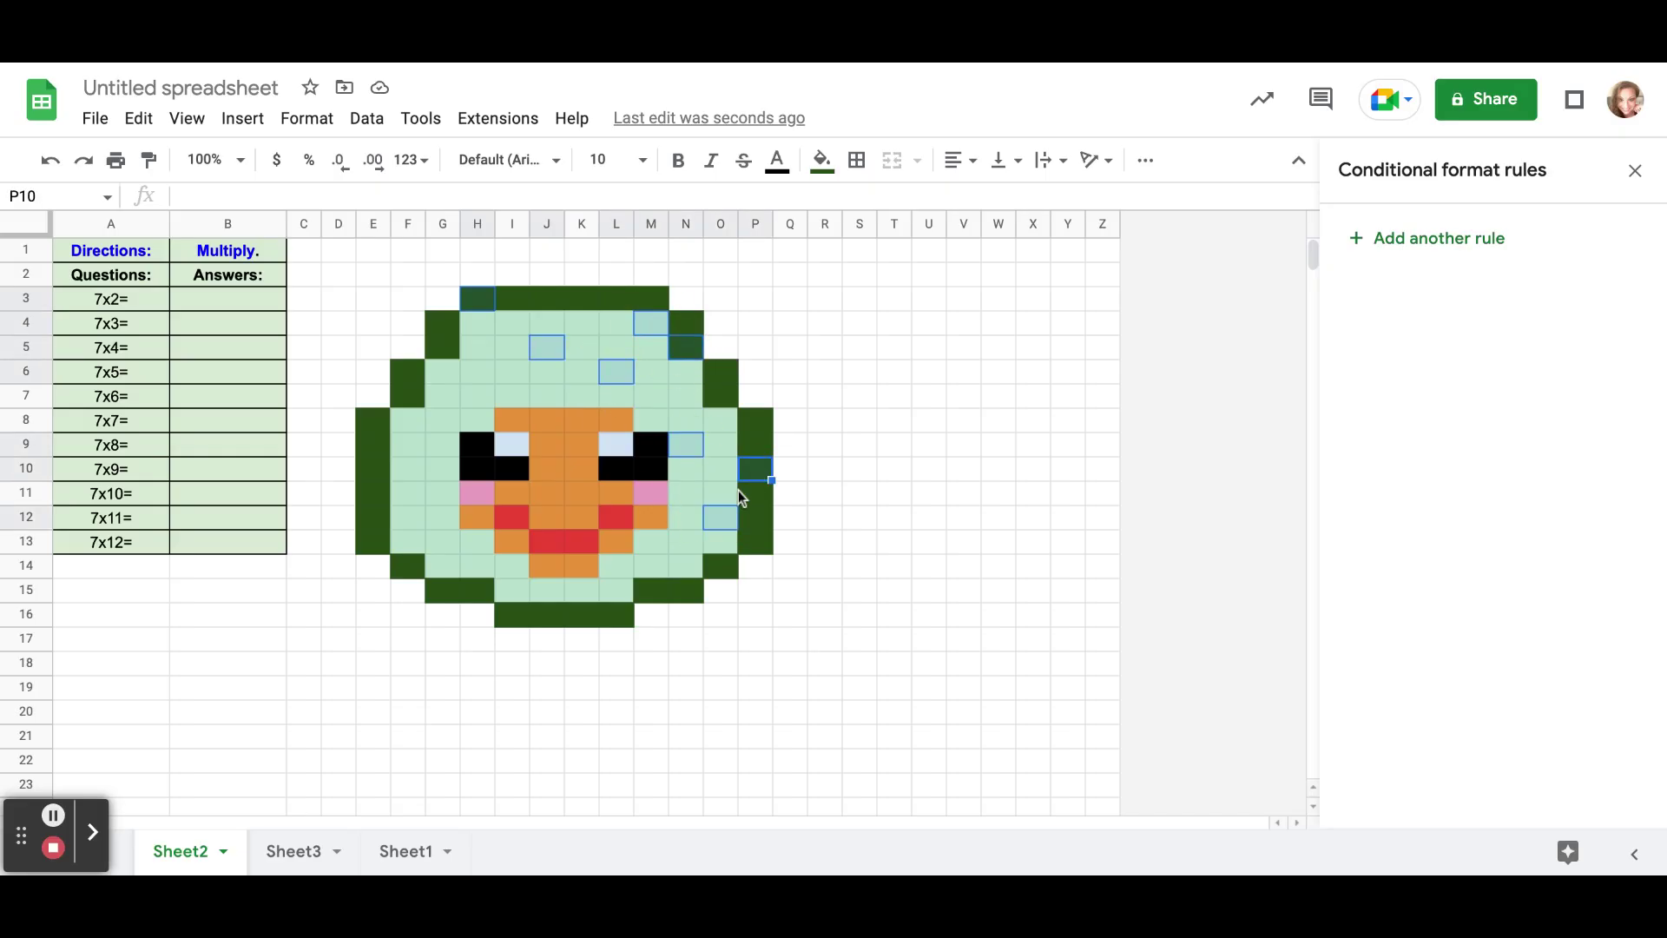
{"action": "left_click", "coordinate": [661, 543]}
{"action": "left_click", "coordinate": [582, 493]}
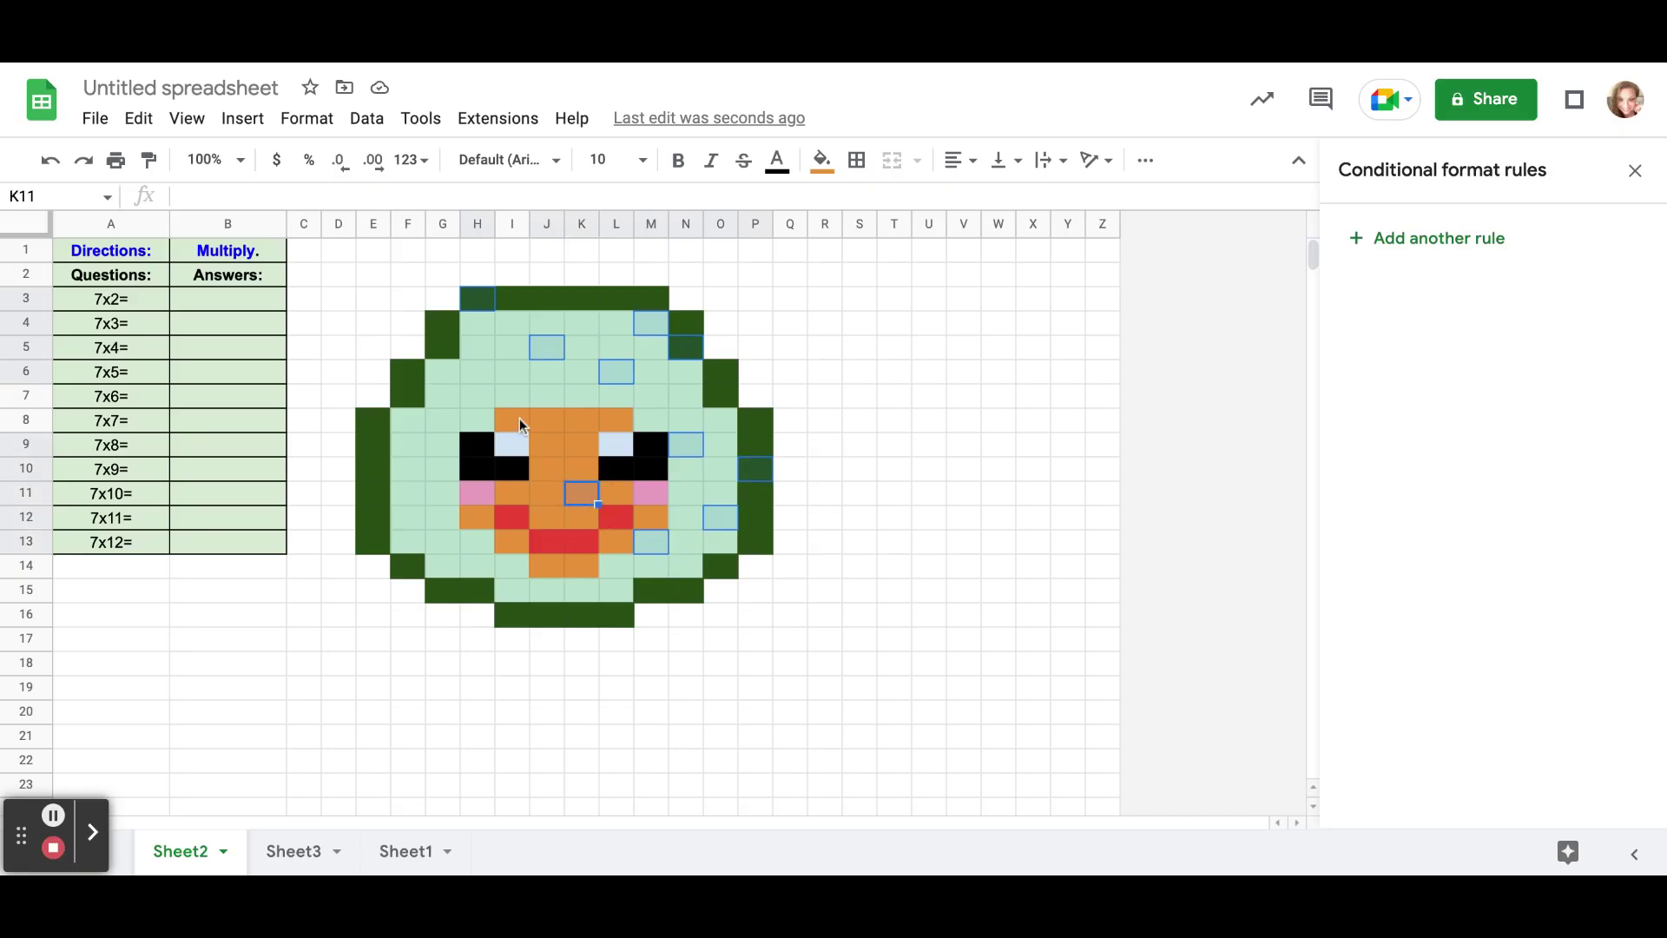
{"action": "left_click", "coordinate": [513, 420]}
{"action": "left_click", "coordinate": [606, 446]}
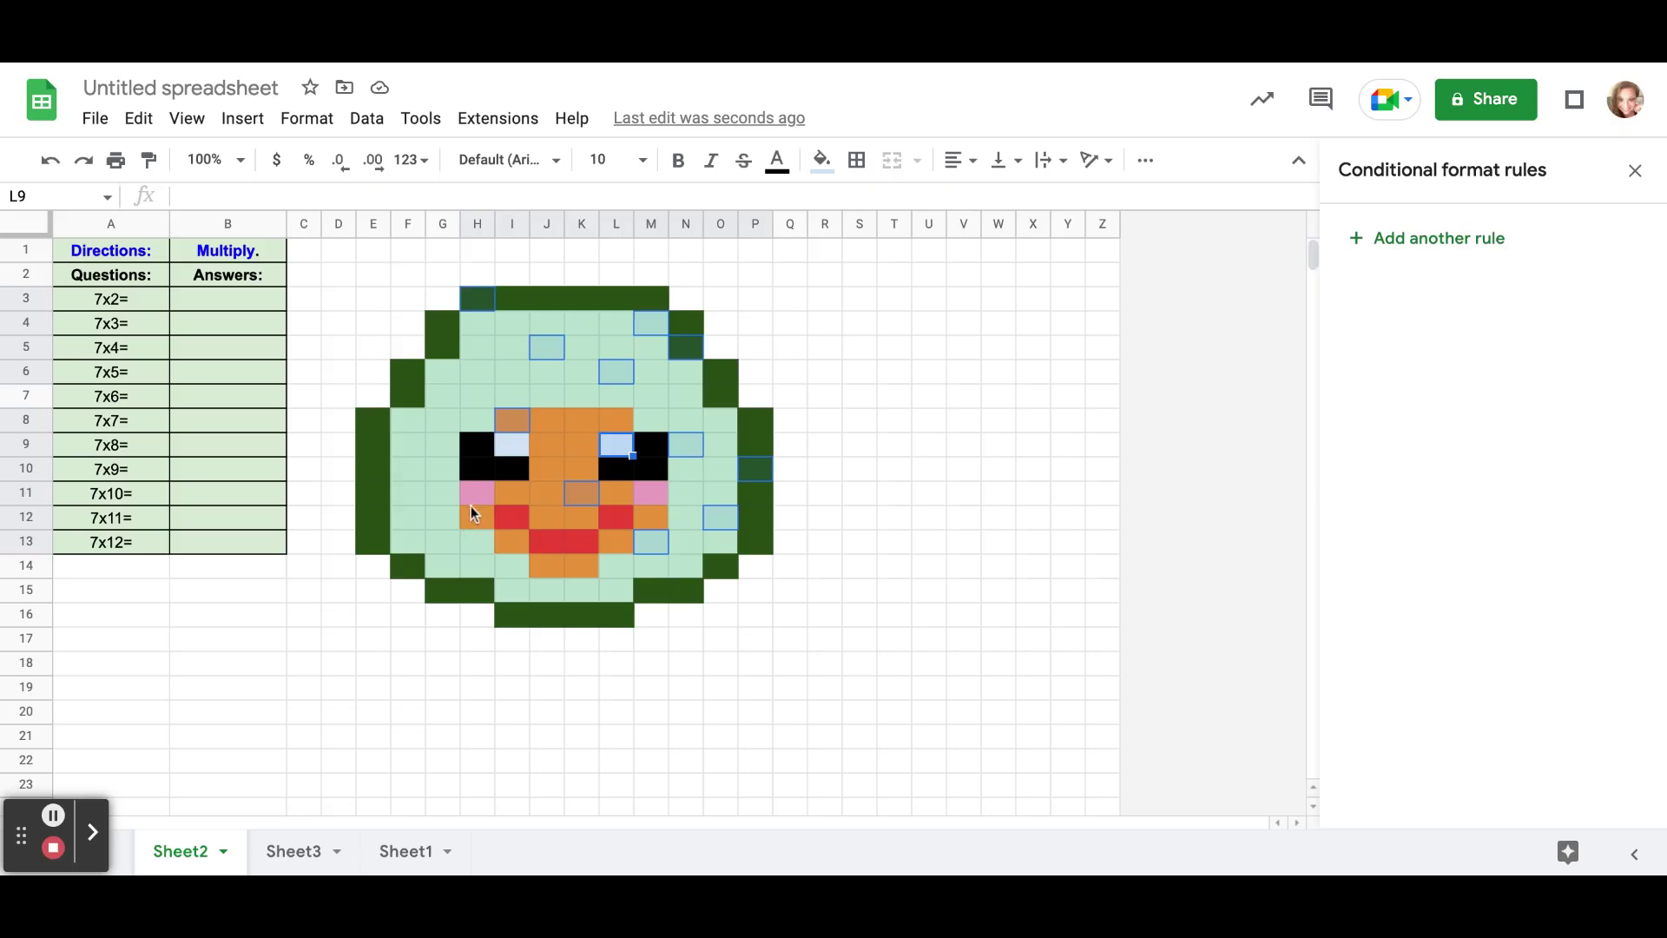
{"action": "left_click", "coordinate": [470, 503]}
{"action": "left_click", "coordinate": [548, 548]}
{"action": "left_click", "coordinate": [471, 566]}
{"action": "left_click", "coordinate": [438, 520]}
{"action": "left_click", "coordinate": [407, 471]}
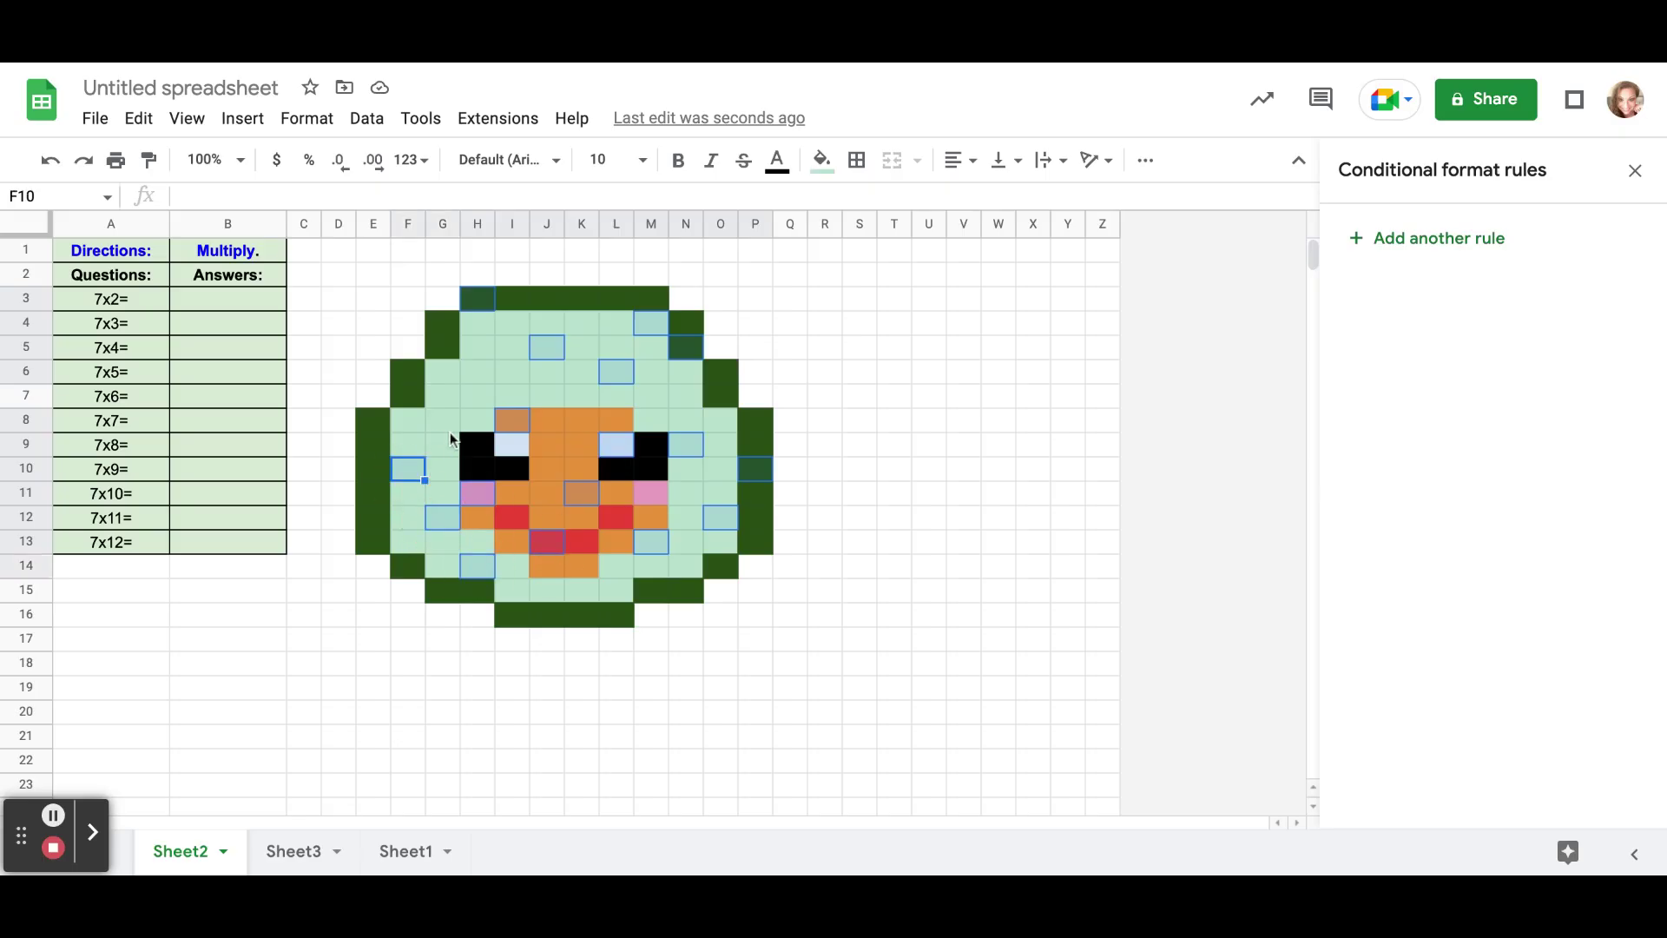
{"action": "left_click", "coordinate": [443, 420]}
{"action": "left_click", "coordinate": [444, 369]}
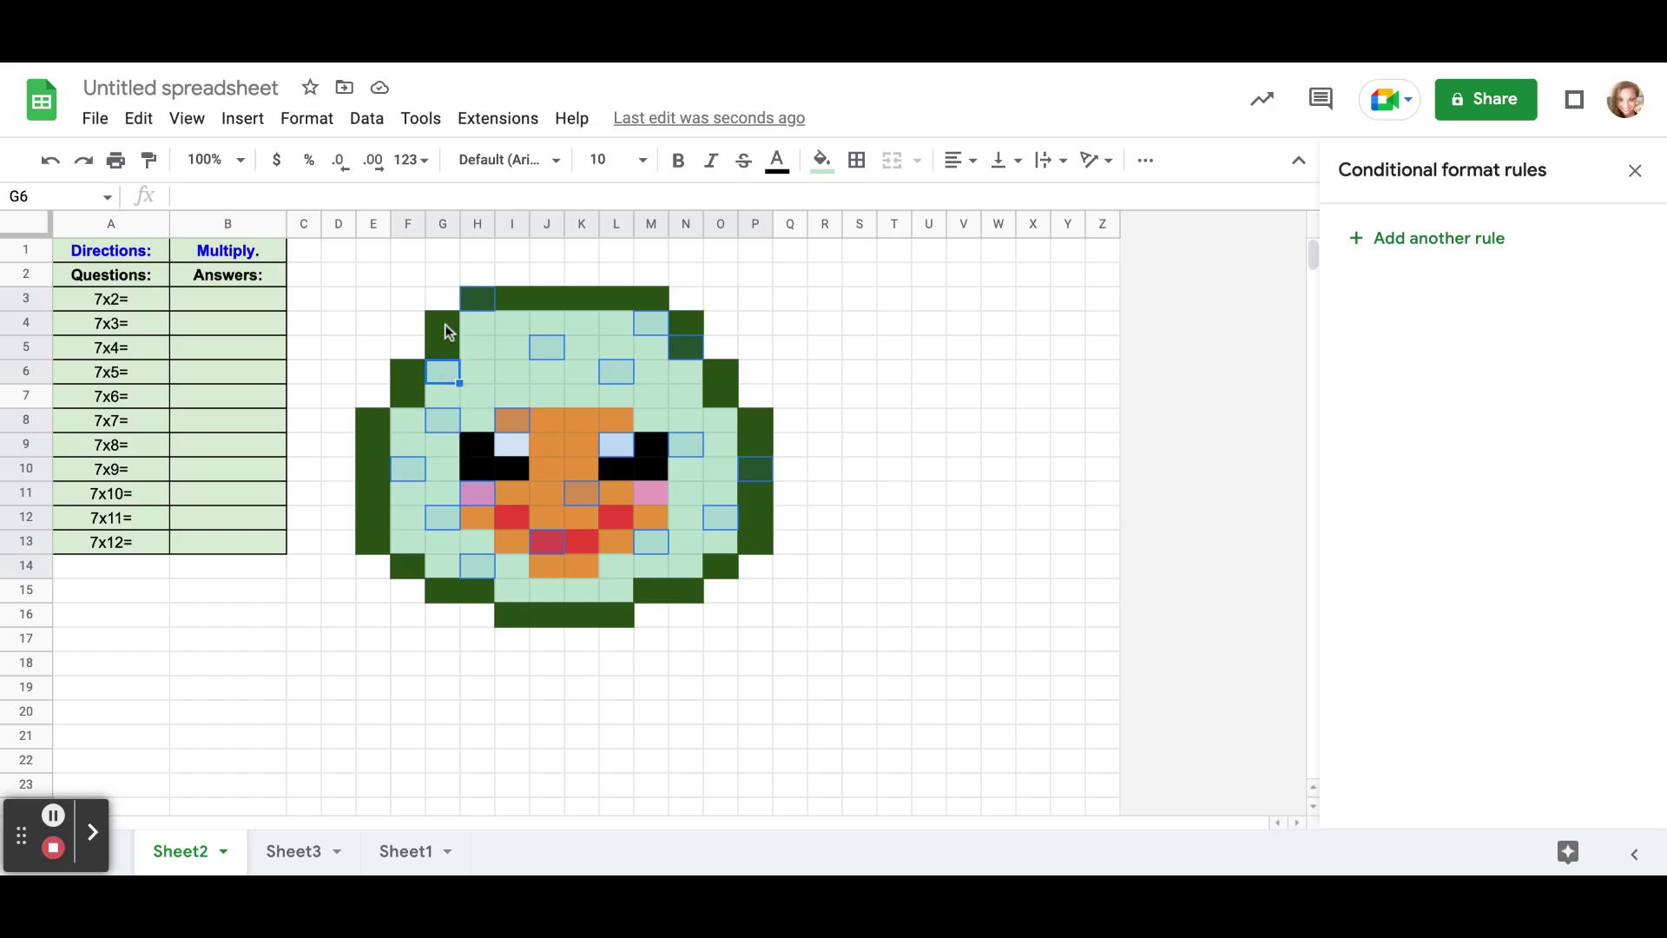
{"action": "left_click", "coordinate": [582, 300]}
{"action": "left_click", "coordinate": [292, 123]}
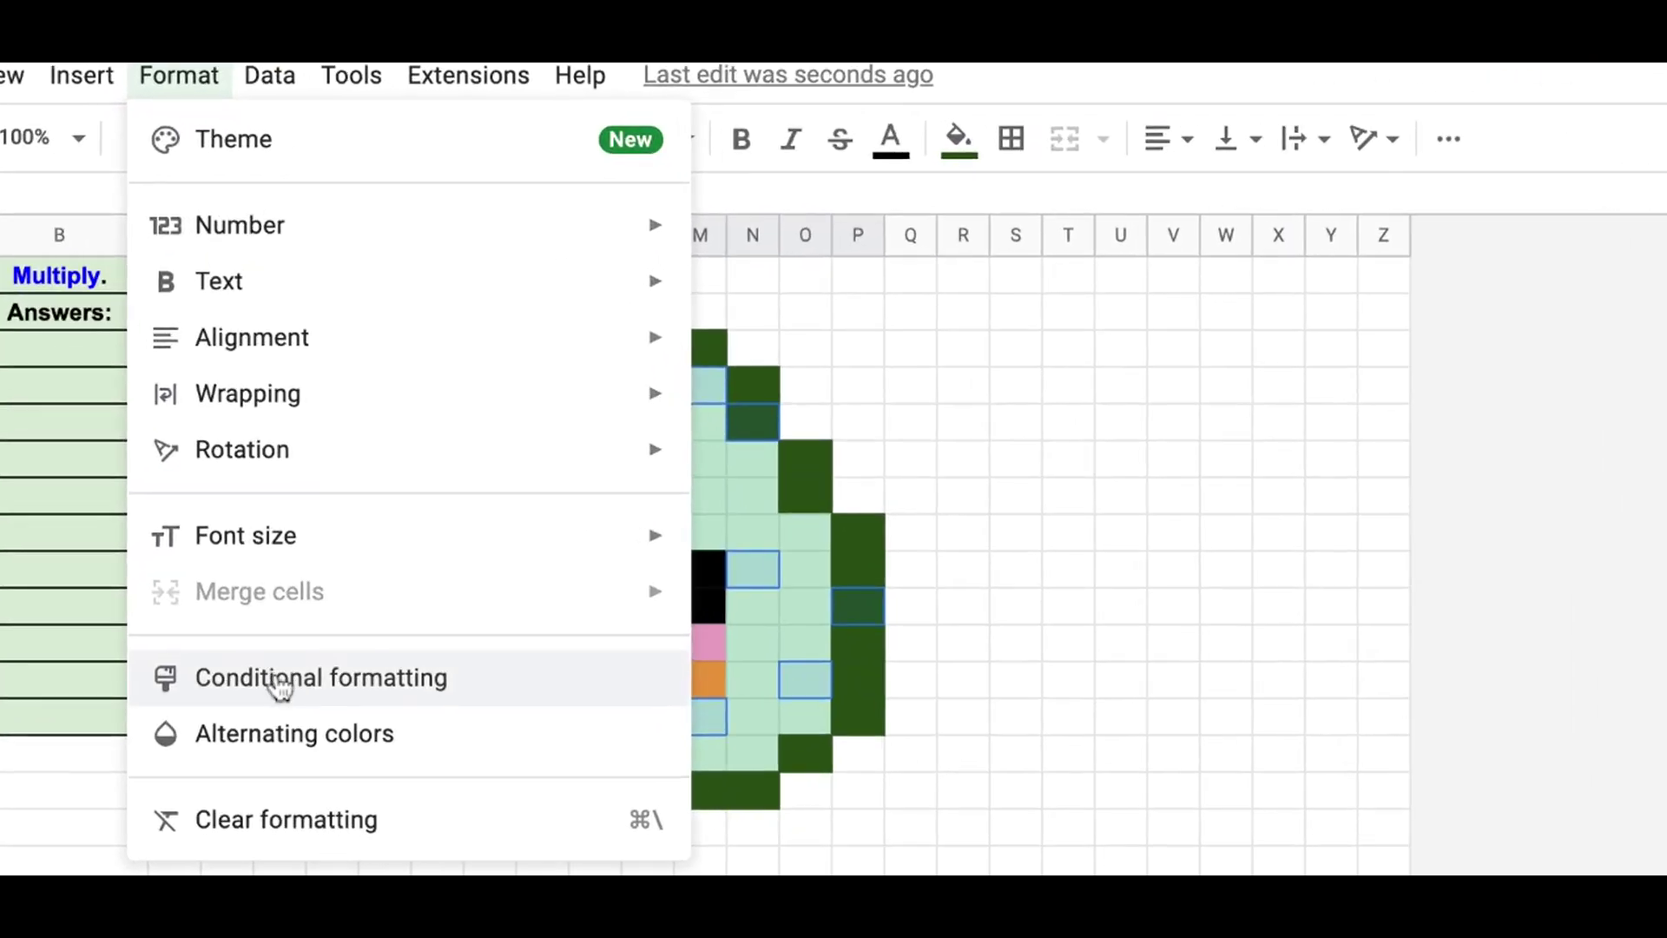
Set the new conditional formatting rule's 'Format cells if' condition to 'Custom formula is'
{"action": "key", "text": "Escape"}
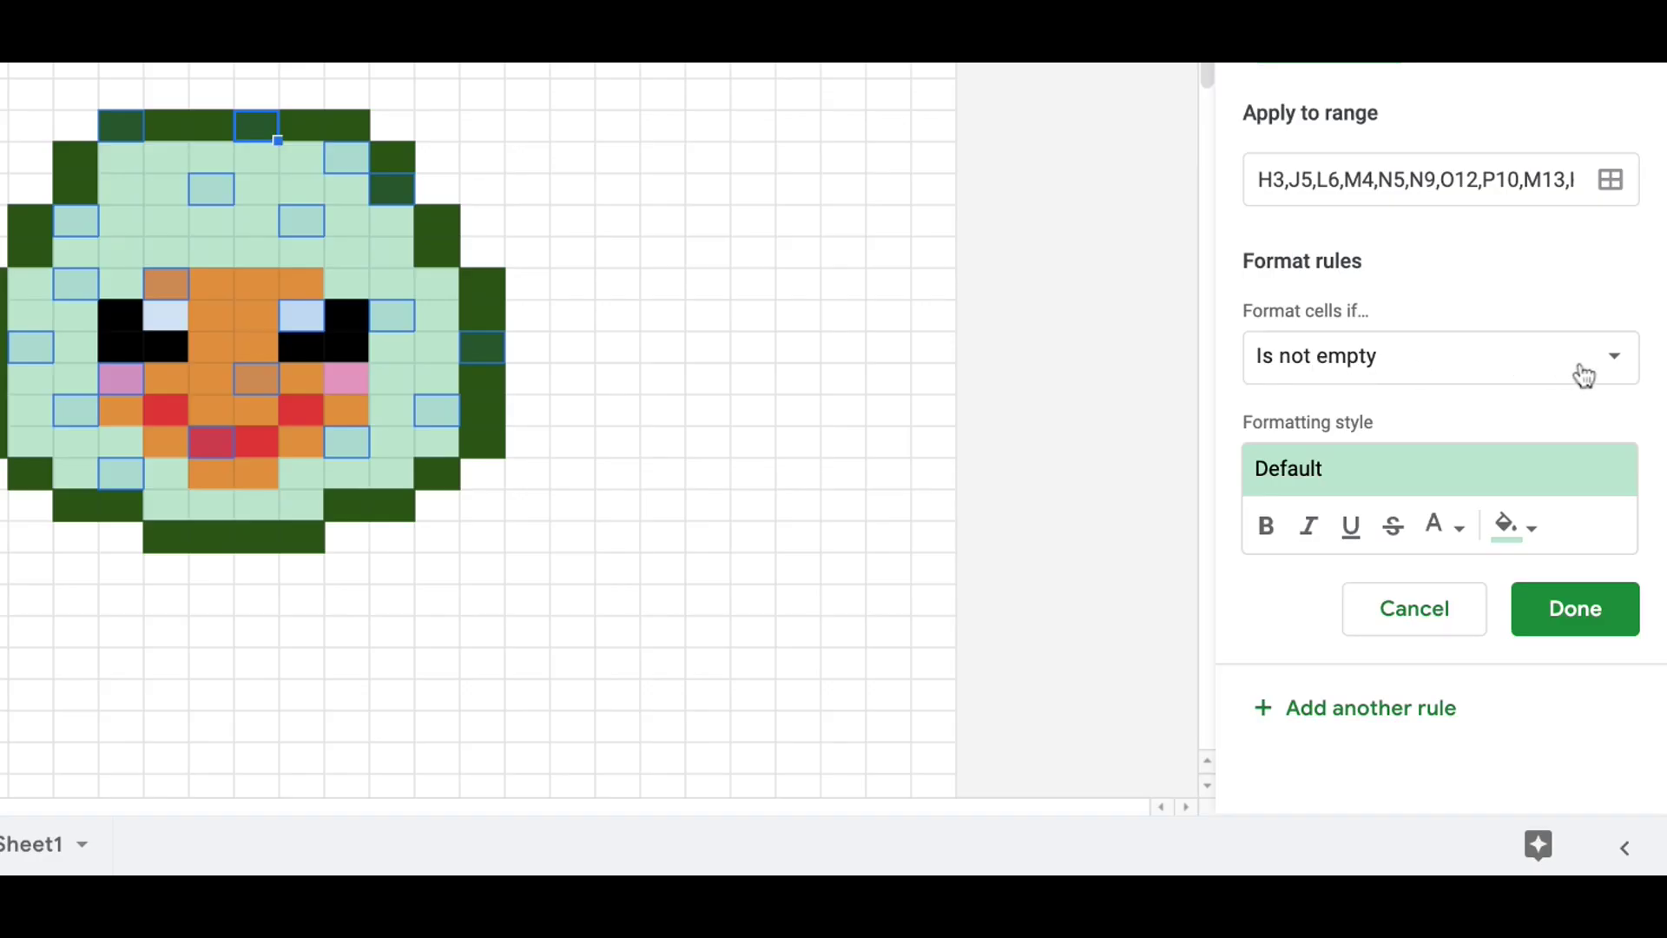
{"action": "left_click", "coordinate": [1608, 358]}
{"action": "left_click", "coordinate": [1611, 356]}
{"action": "left_click", "coordinate": [1611, 356]}
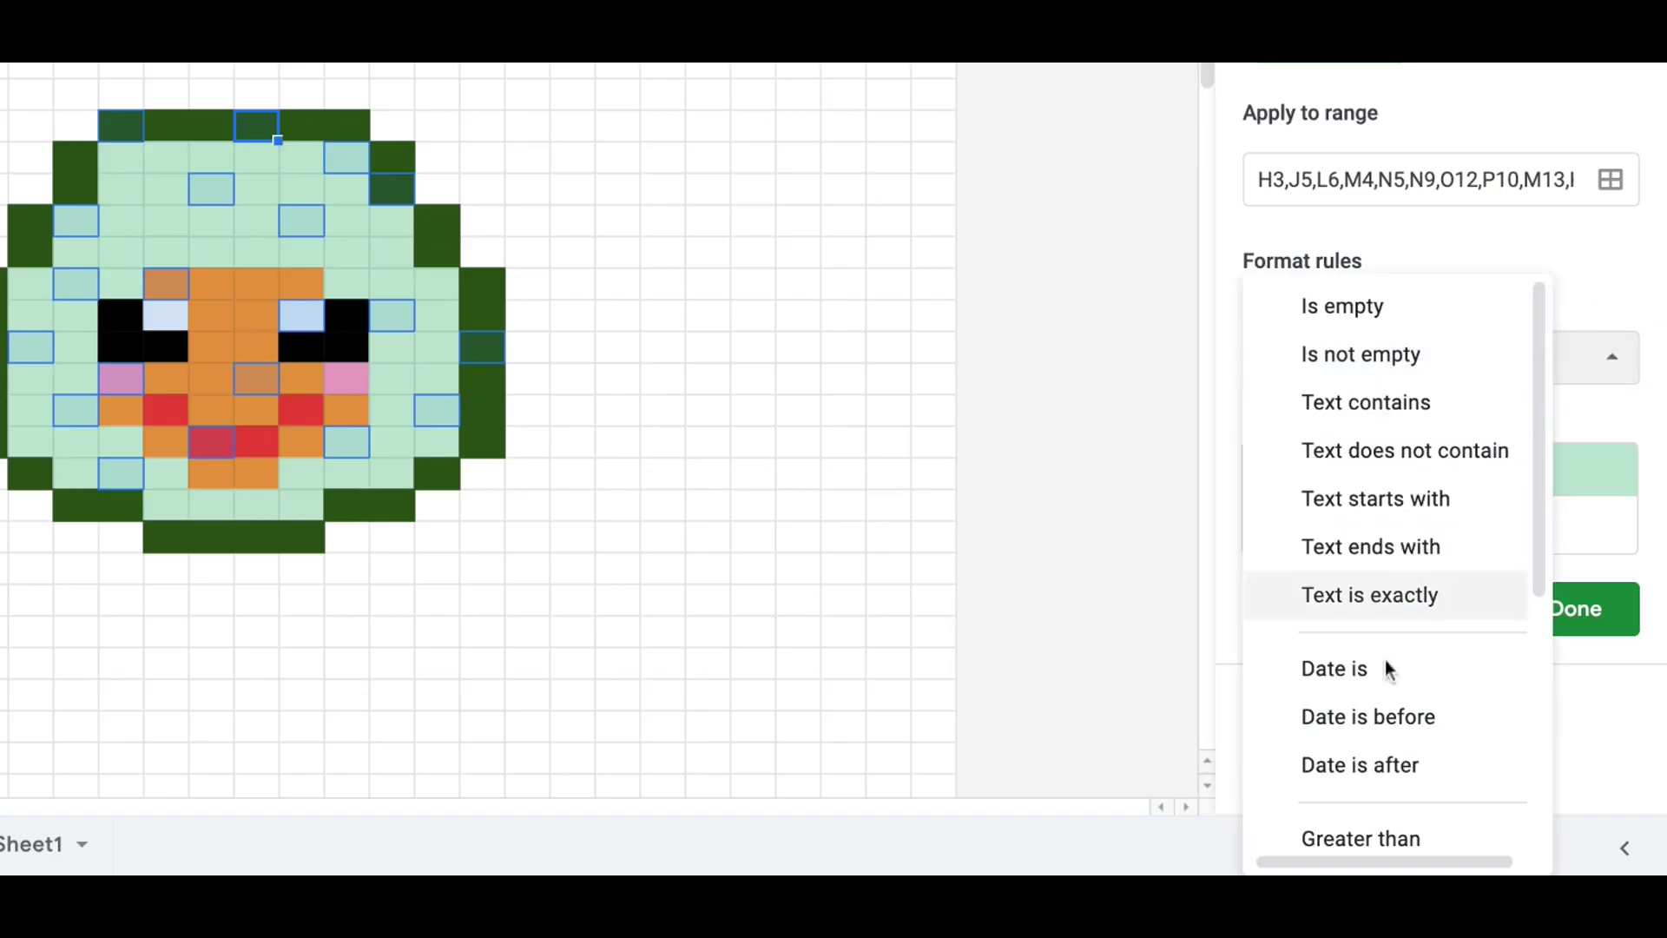
{"action": "scroll", "coordinate": [1424, 681], "scroll_direction": "down", "scroll_amount": 5}
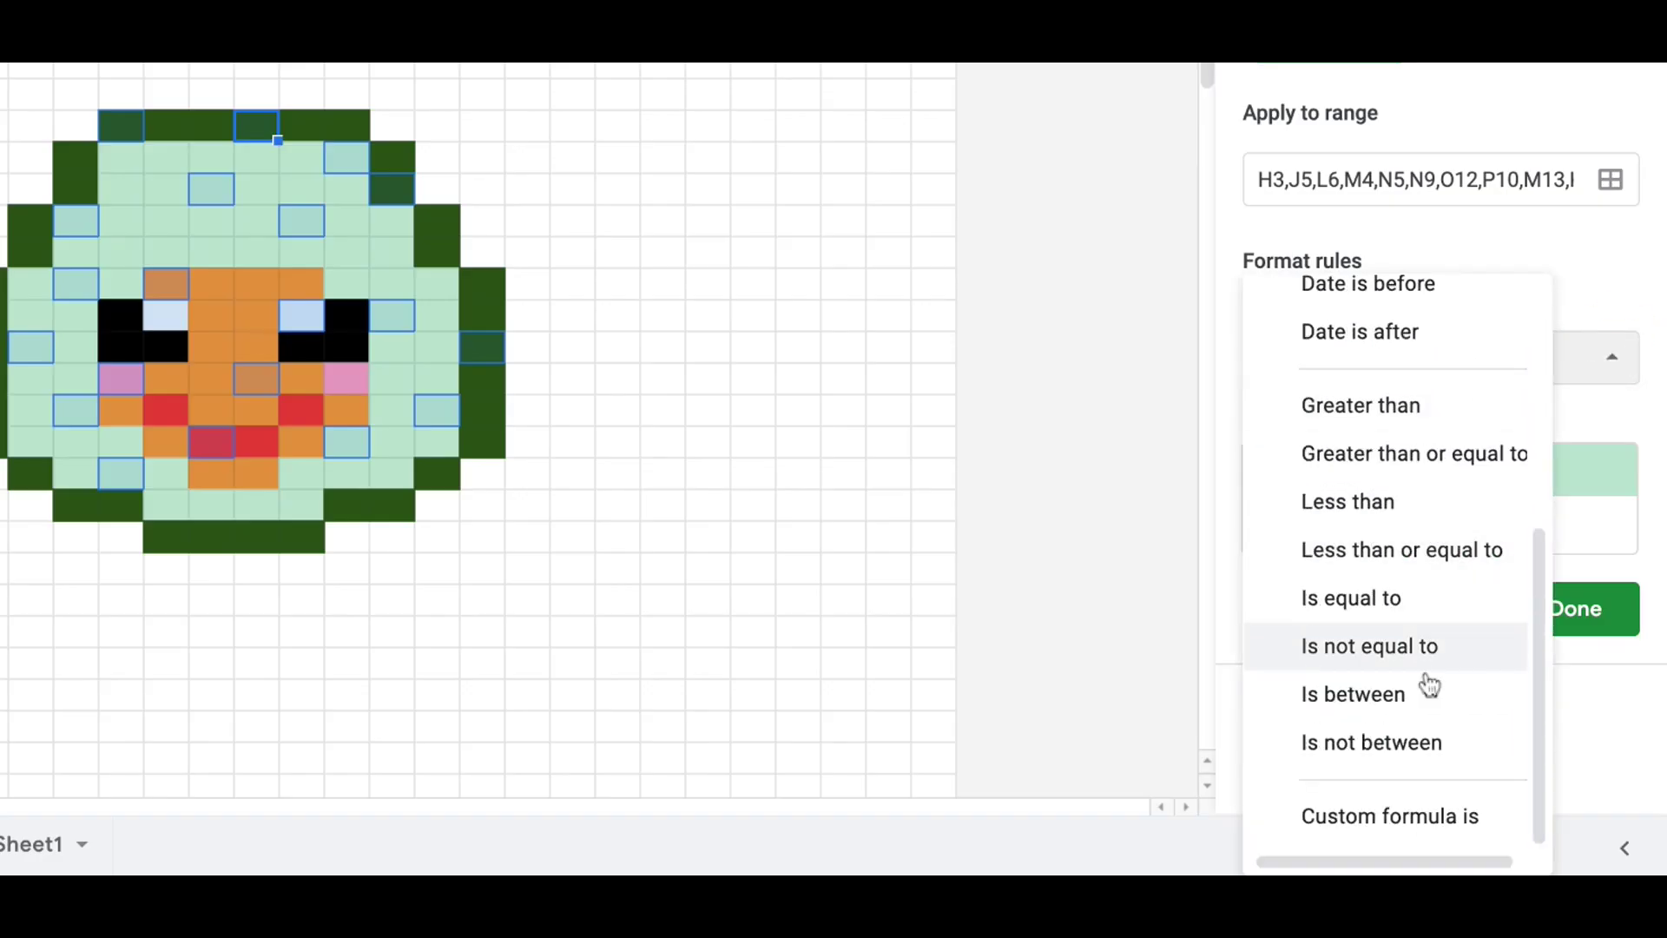
{"action": "left_click", "coordinate": [1463, 825]}
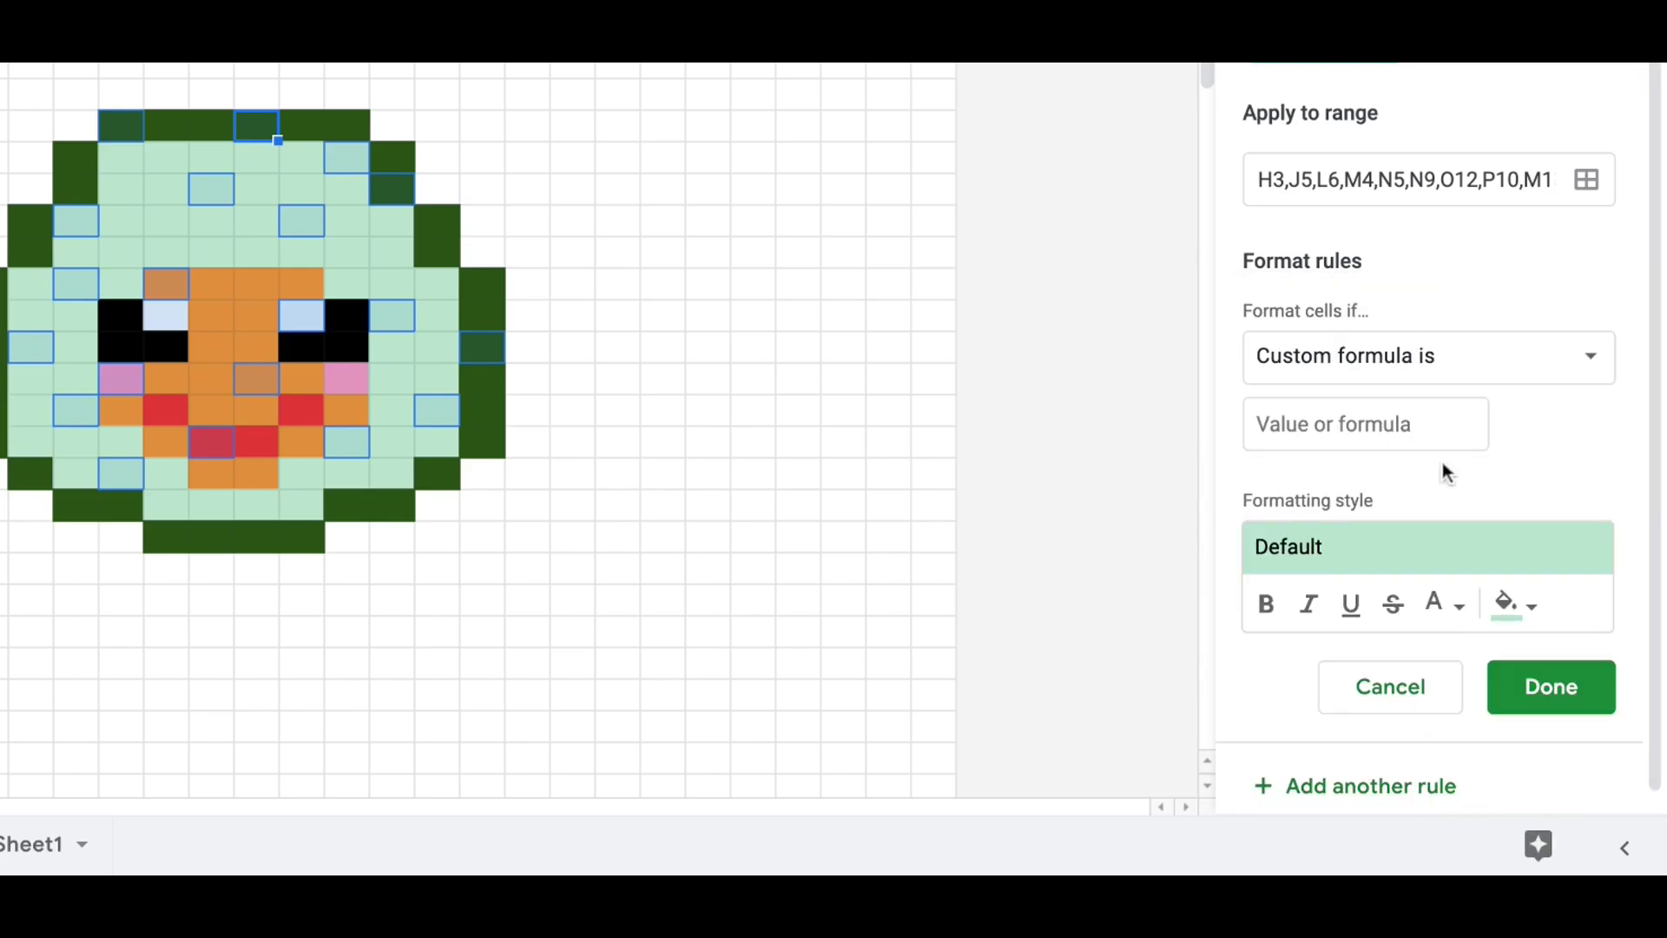
Give the rule the custom formula =$B$3<>14 with a white fill and save it
{"action": "left_click", "coordinate": [1429, 425]}
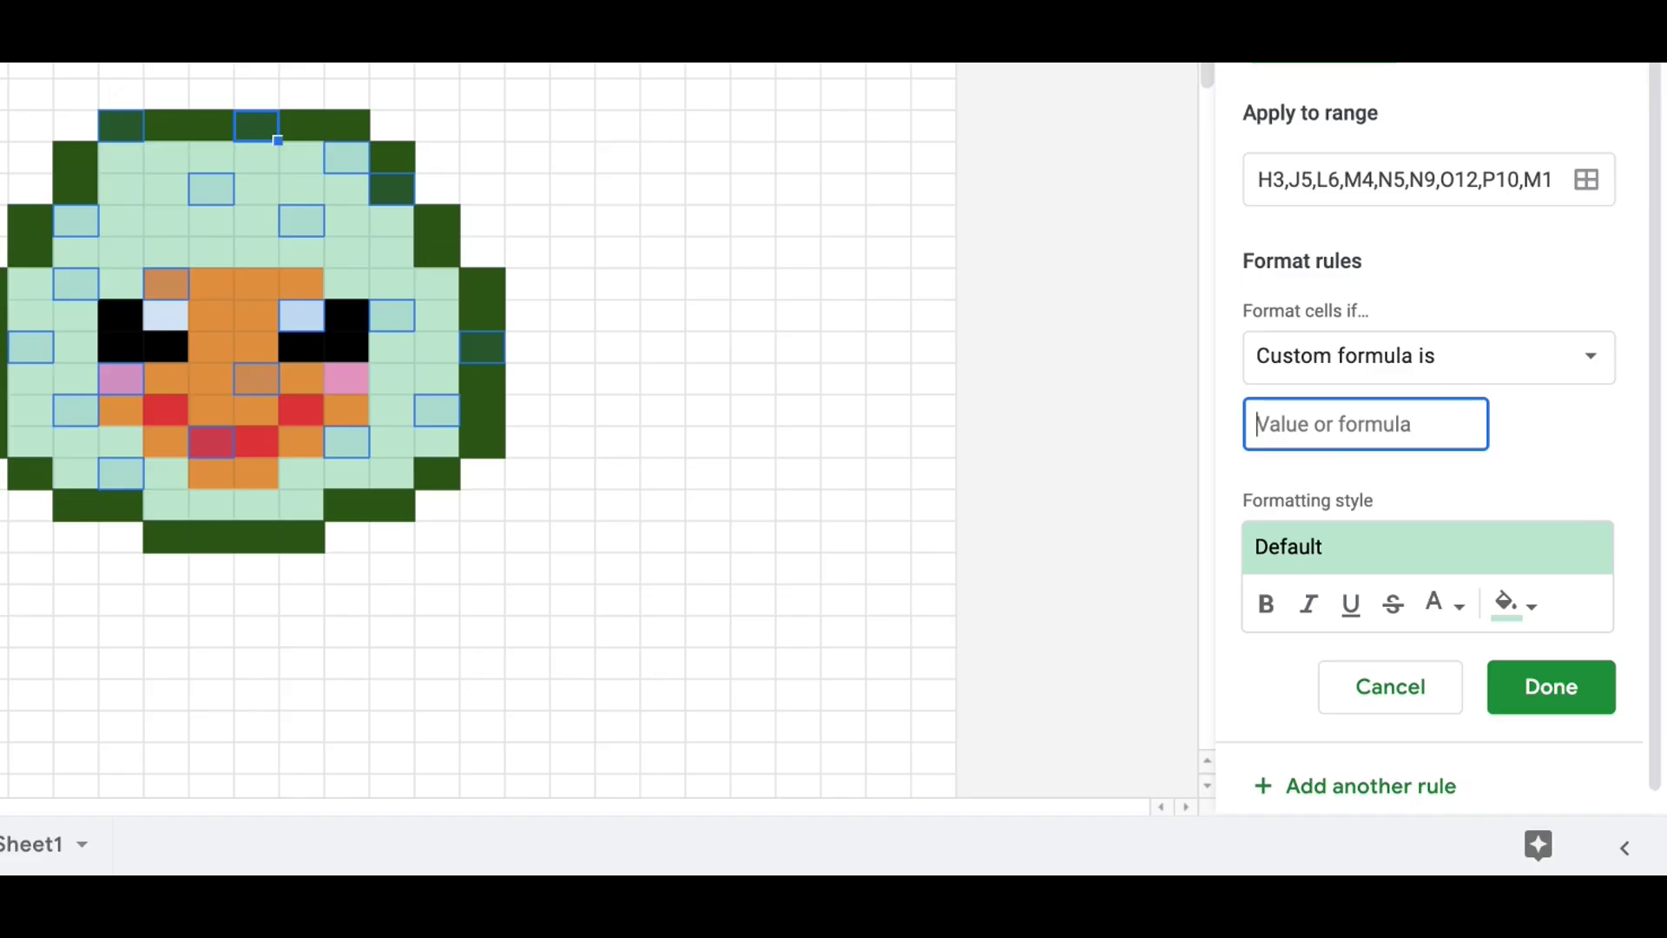
{"action": "type", "text": "="}
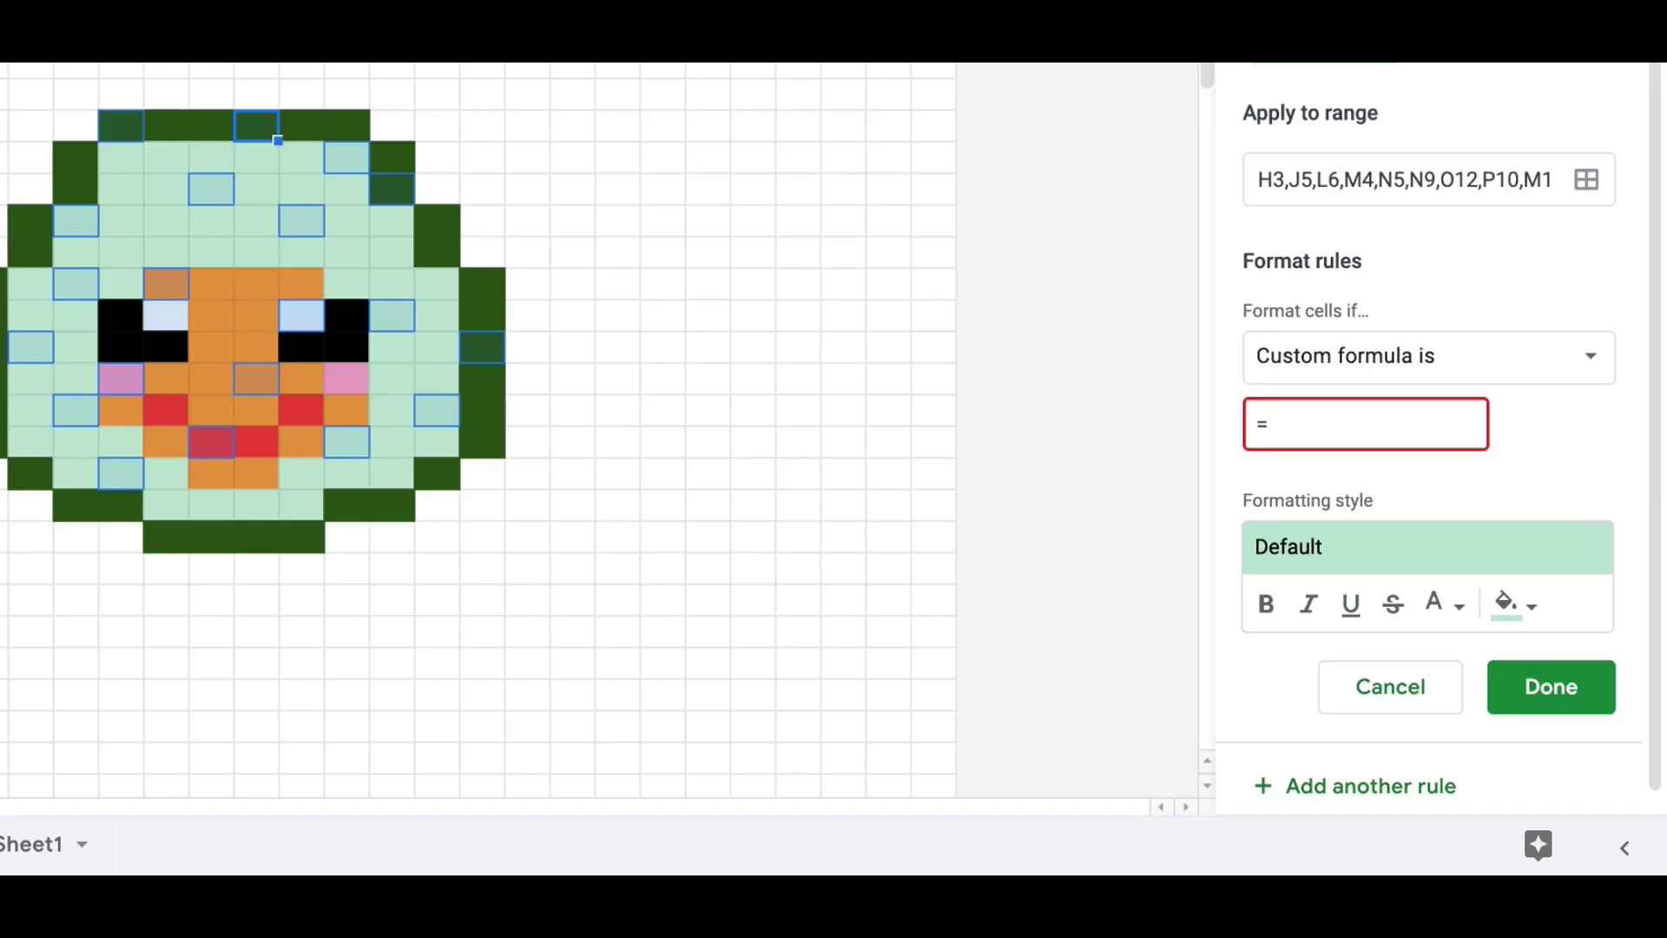
{"action": "type", "text": "$B$3<>"}
{"action": "type", "text": "14"}
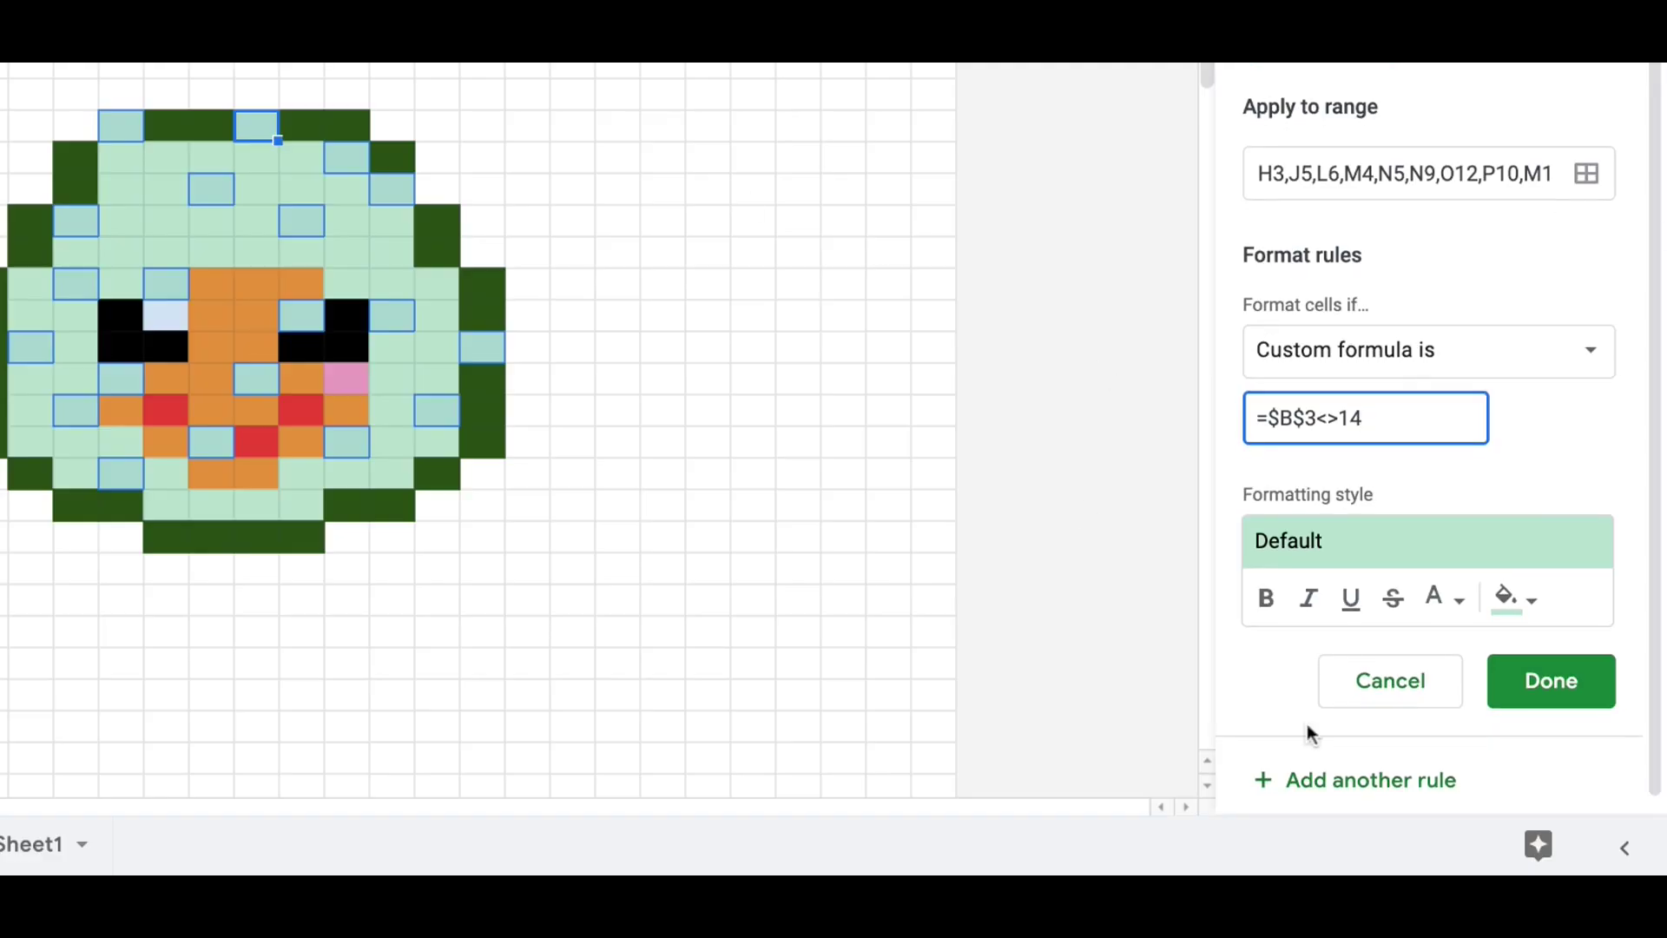
{"action": "left_click", "coordinate": [1521, 612]}
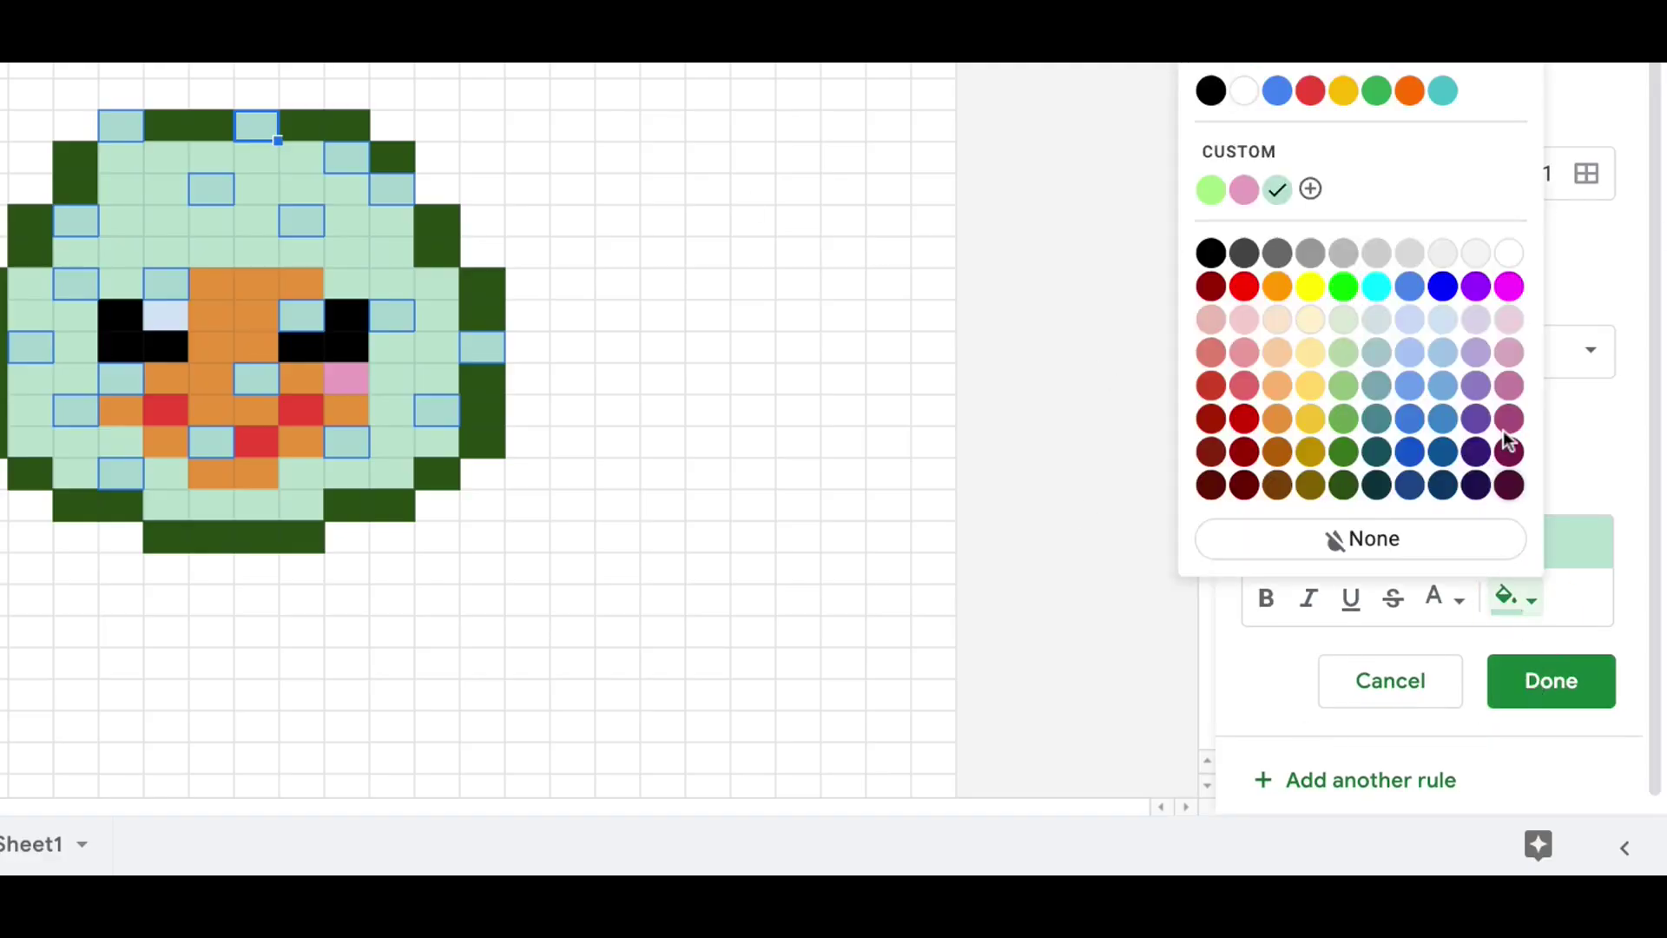
{"action": "left_click", "coordinate": [1509, 253]}
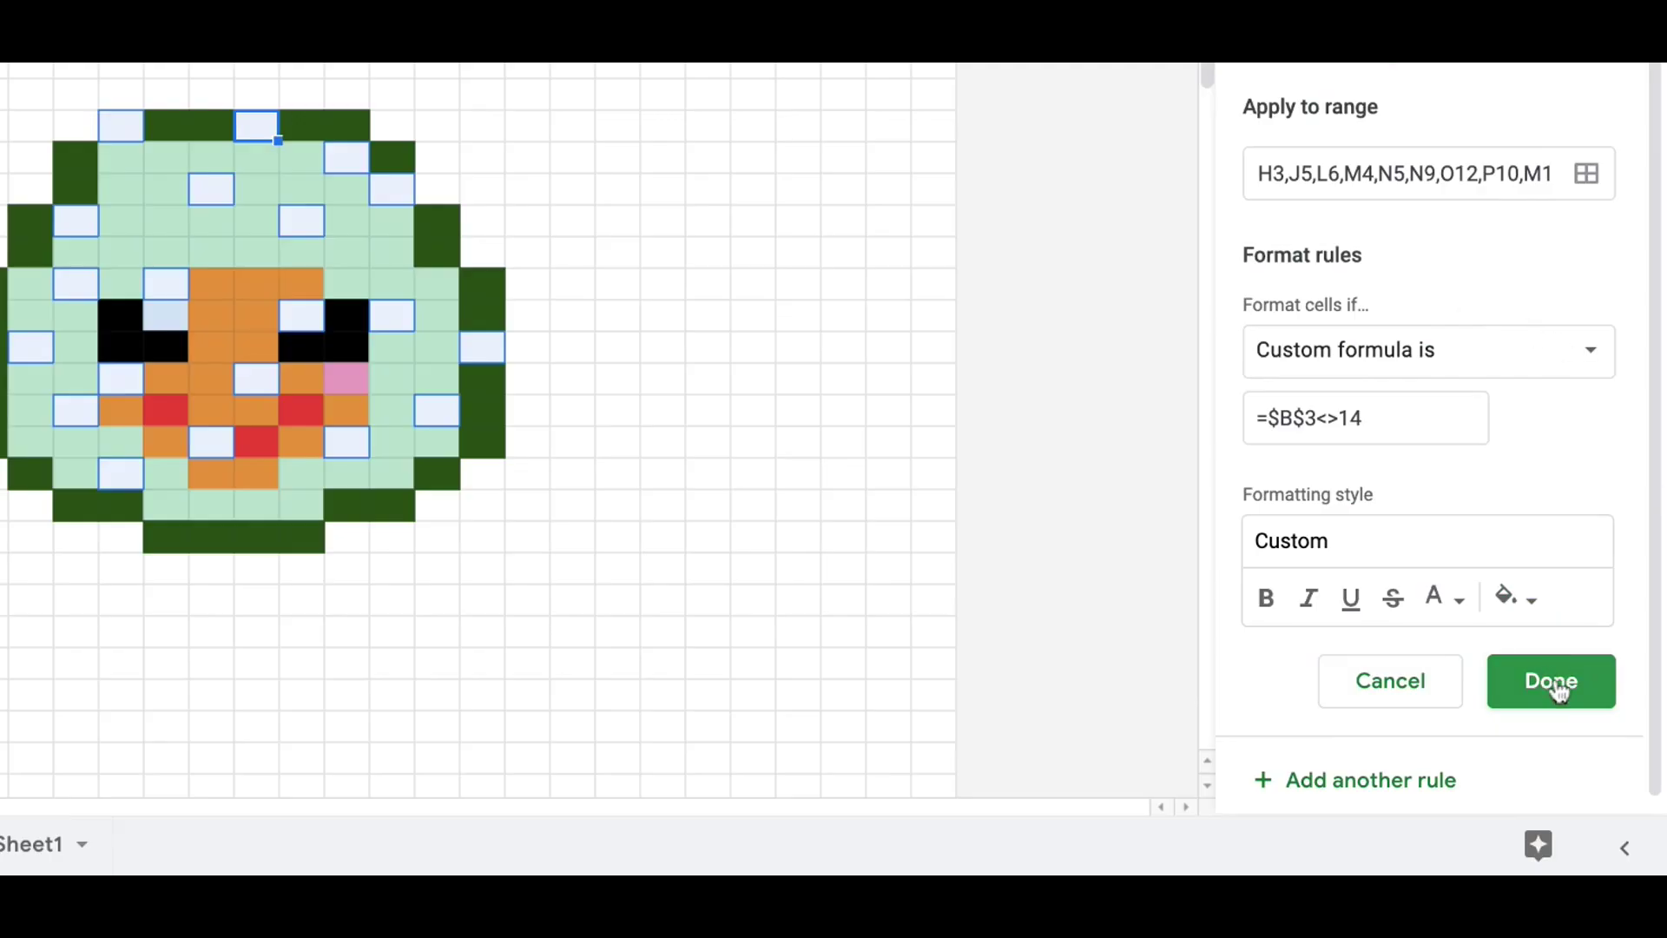
{"action": "left_click", "coordinate": [1554, 682]}
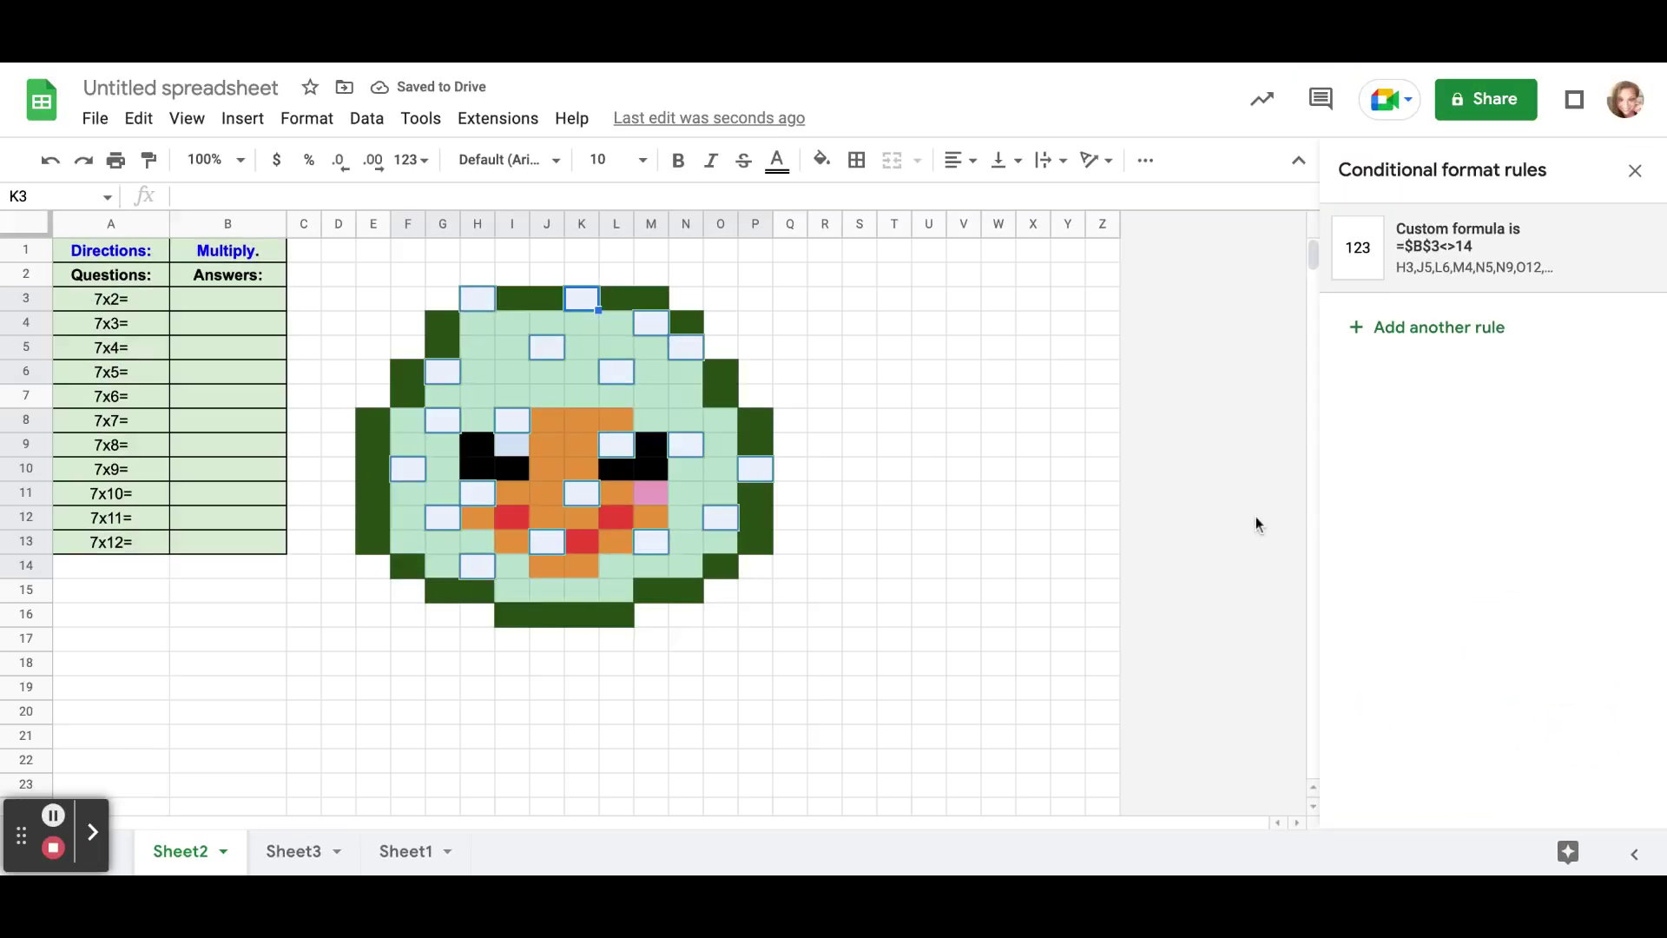
{"action": "left_click", "coordinate": [1255, 515]}
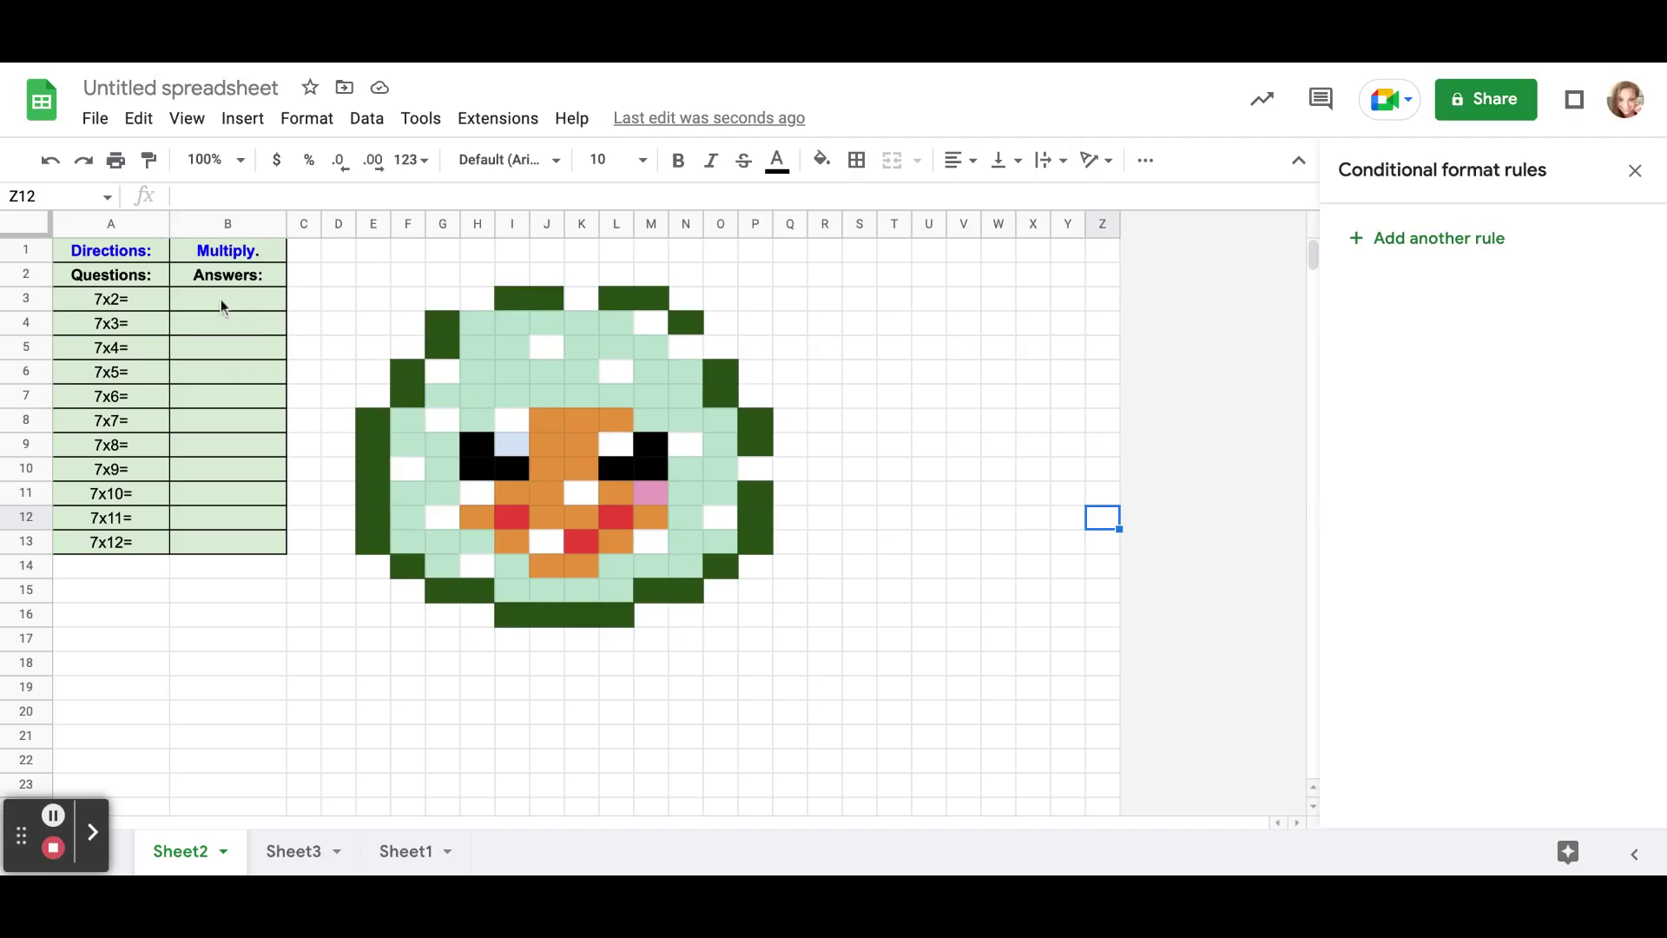
Select M3, L5, J7, K9, N11, P8, O14, K15, I11, H9, F6, H5, J3, E10, E13 and G13 together
{"action": "left_click", "coordinate": [650, 299]}
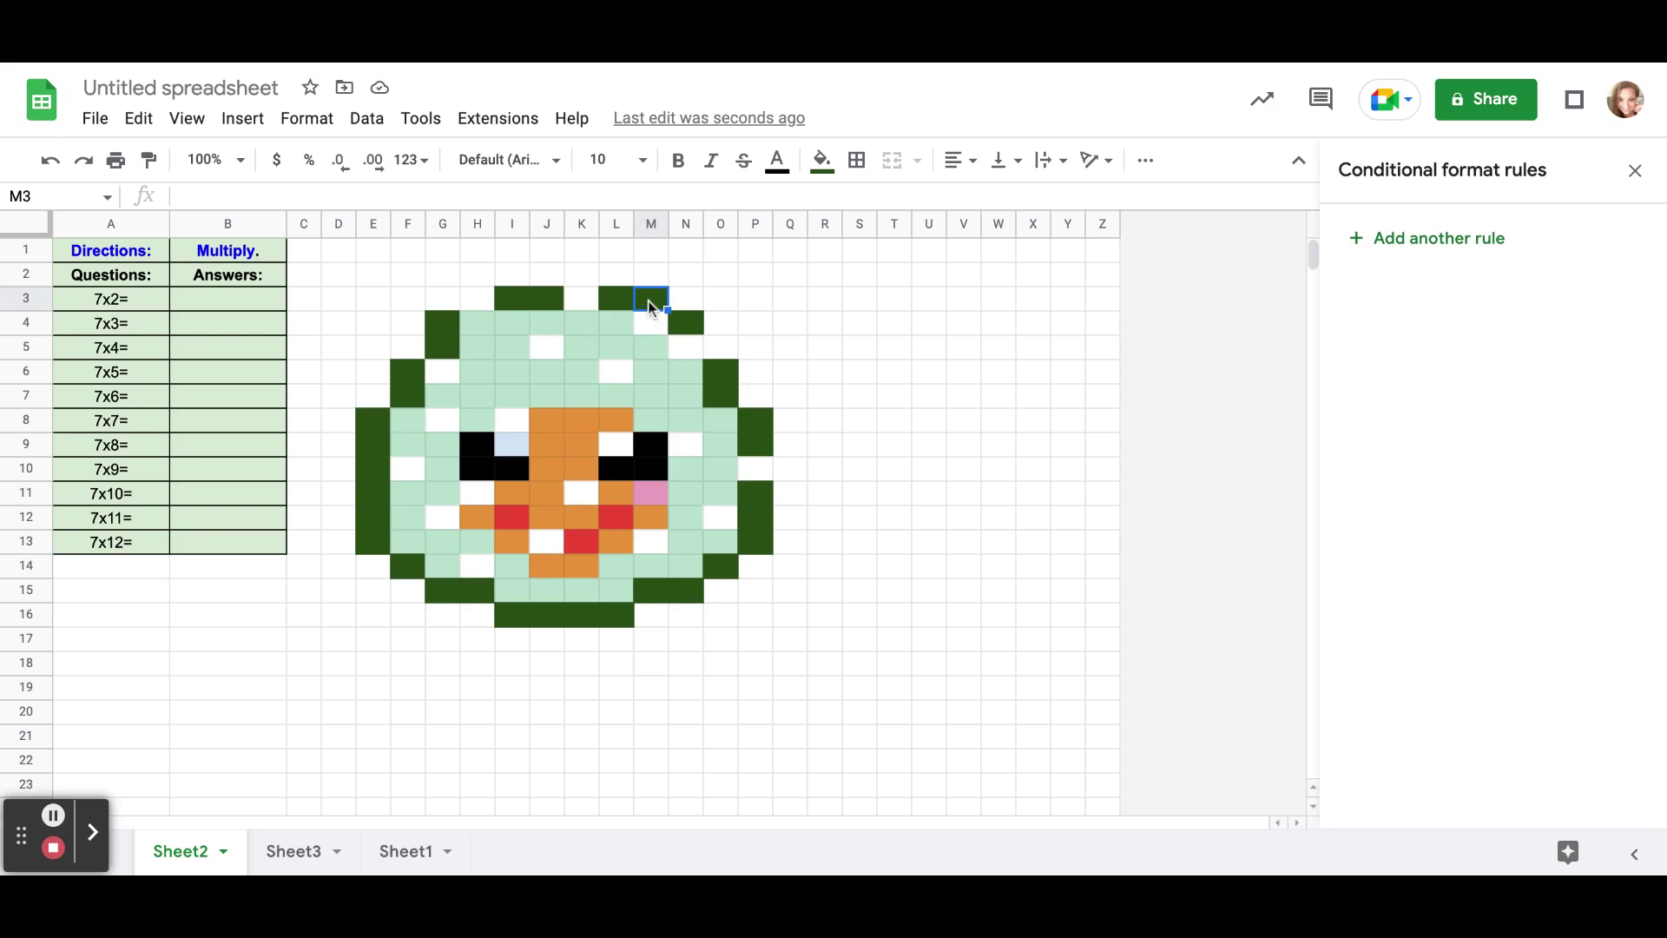
{"action": "left_click", "coordinate": [609, 345], "text": "ctrl"}
{"action": "left_click", "coordinate": [547, 396], "text": "ctrl"}
{"action": "left_click", "coordinate": [576, 448], "text": "ctrl"}
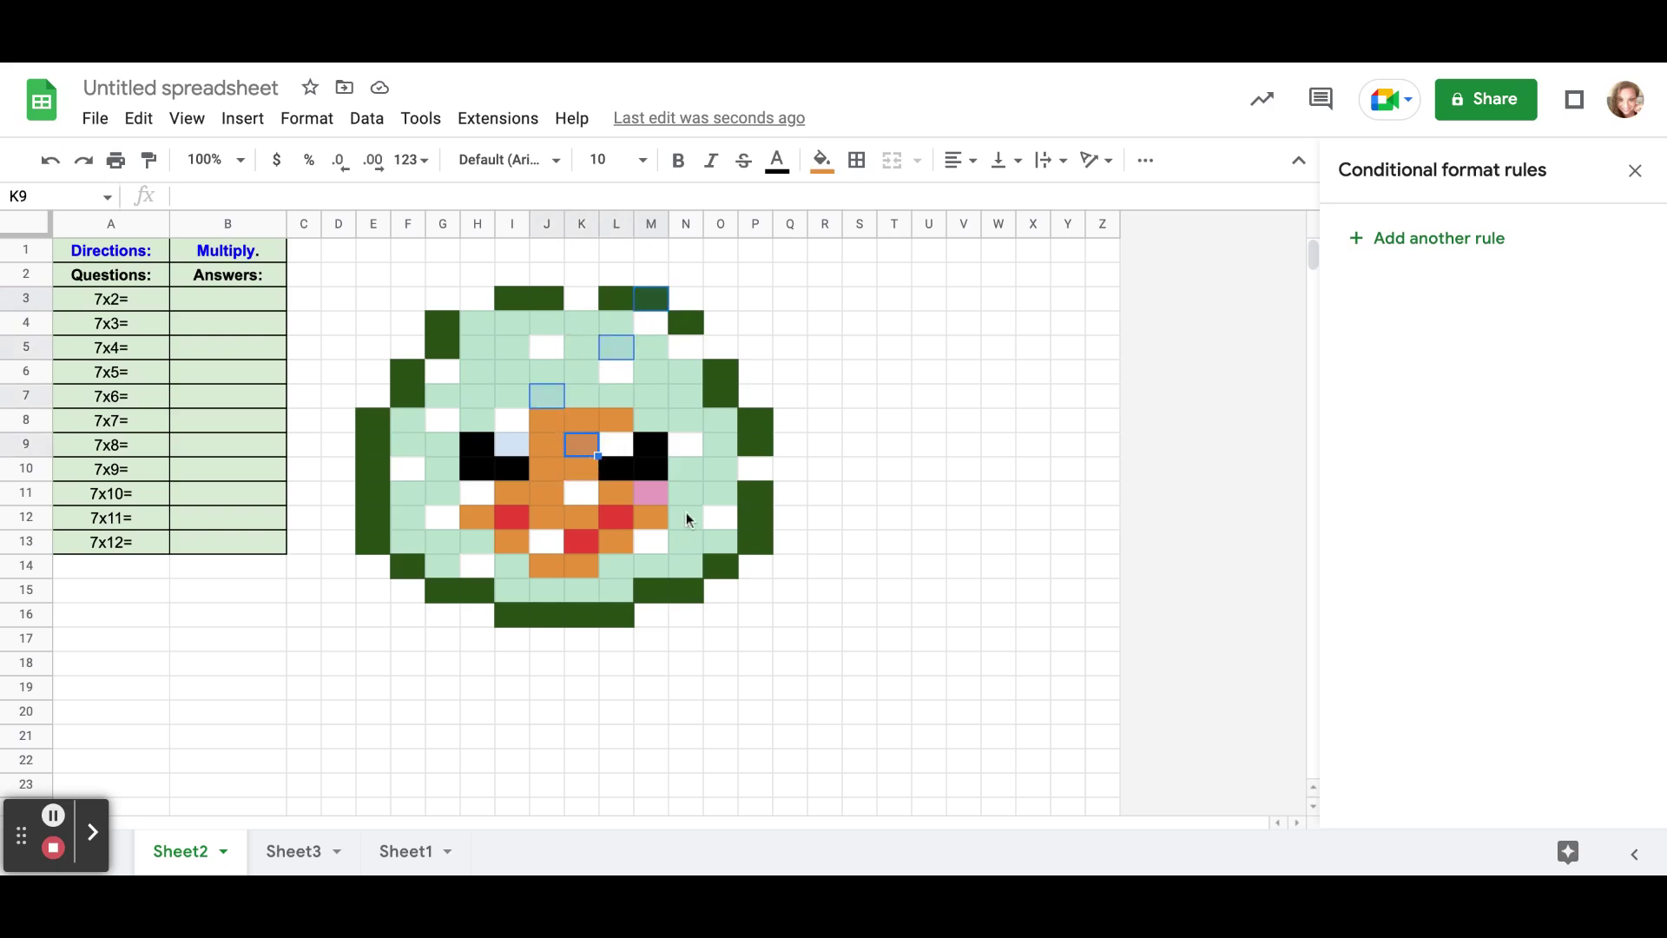
{"action": "left_click", "coordinate": [699, 491], "text": "ctrl"}
{"action": "left_click", "coordinate": [747, 422], "text": "ctrl"}
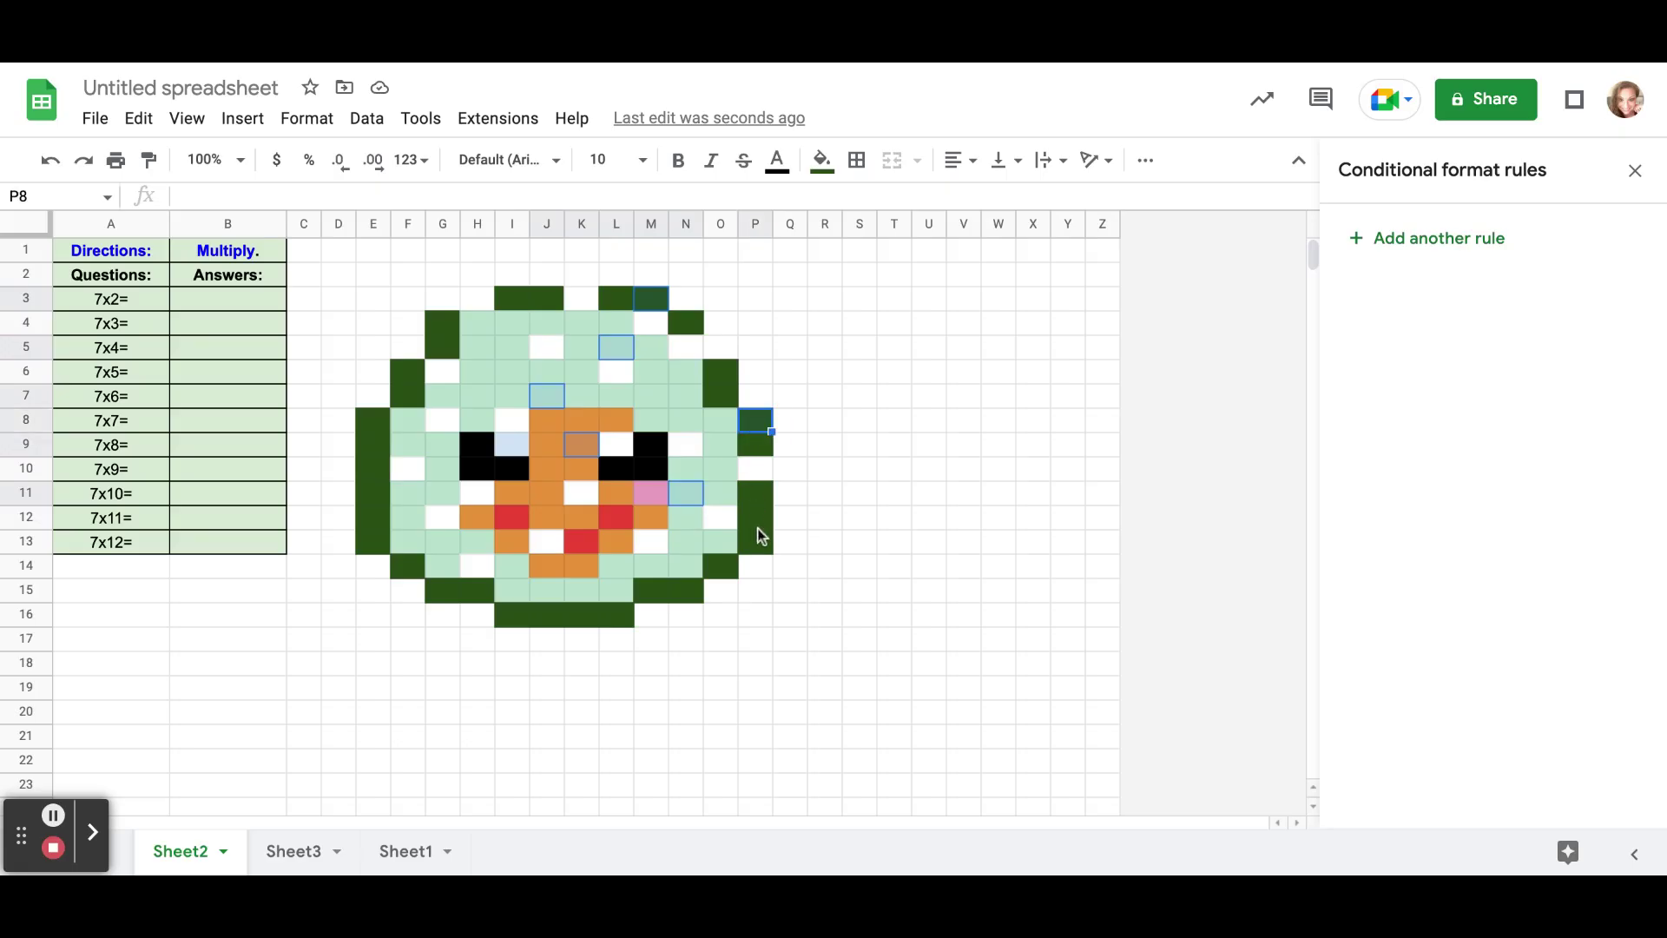
{"action": "left_click", "coordinate": [717, 569]}
{"action": "left_click", "coordinate": [591, 590]}
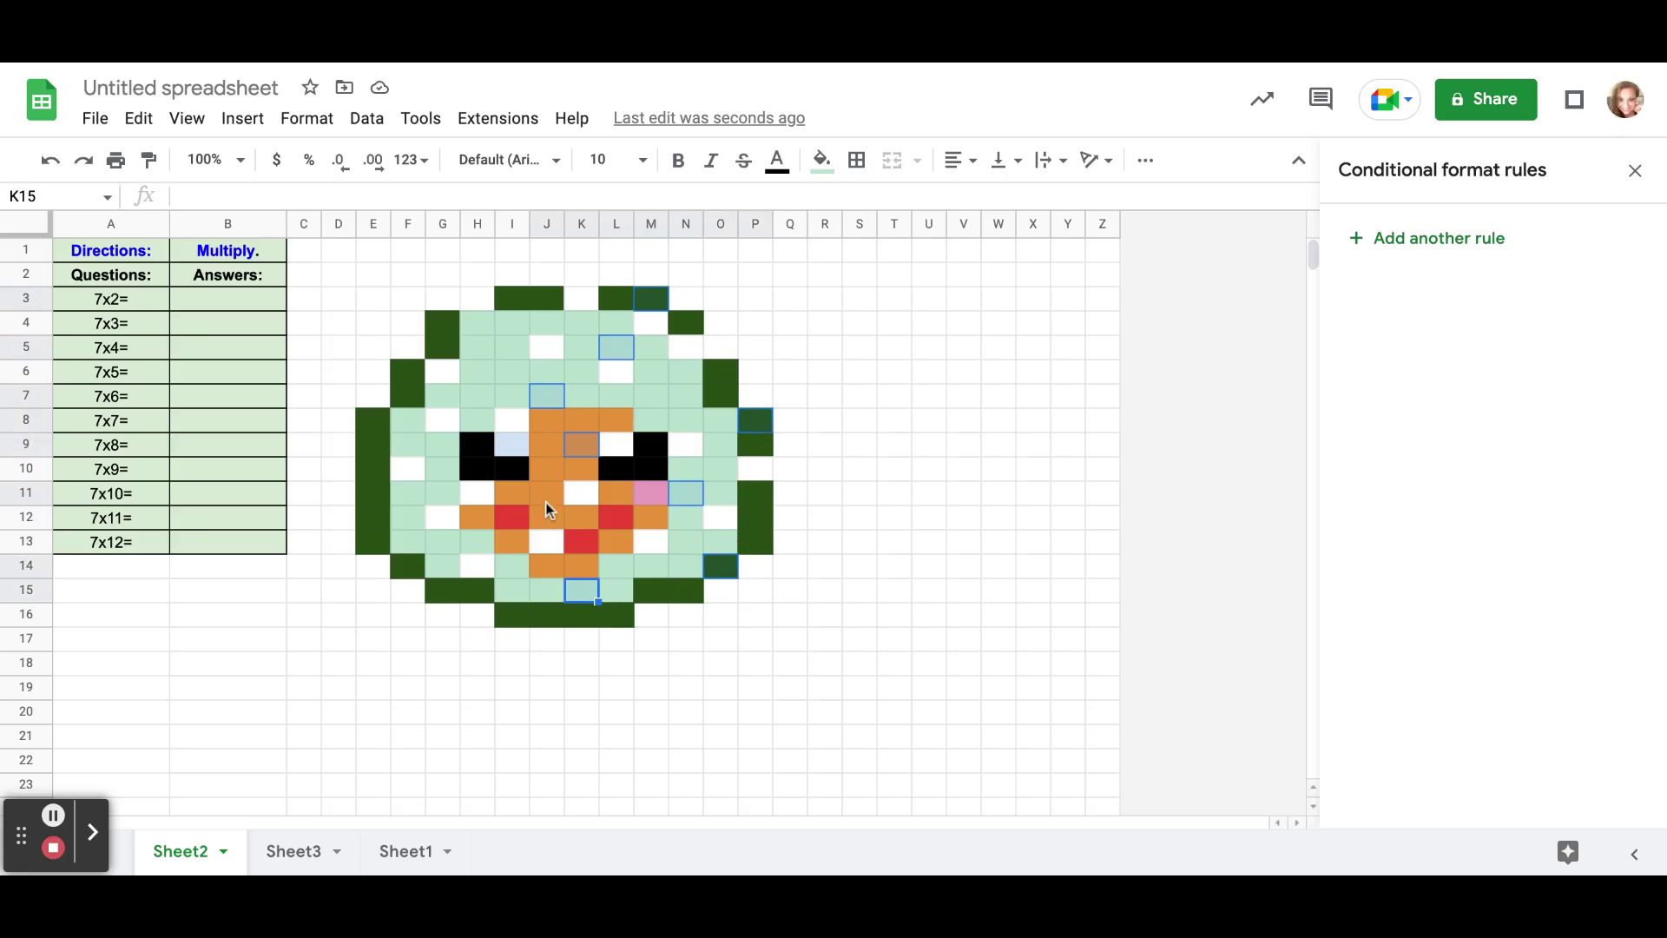
{"action": "left_click", "coordinate": [512, 495]}
{"action": "left_click", "coordinate": [477, 445]}
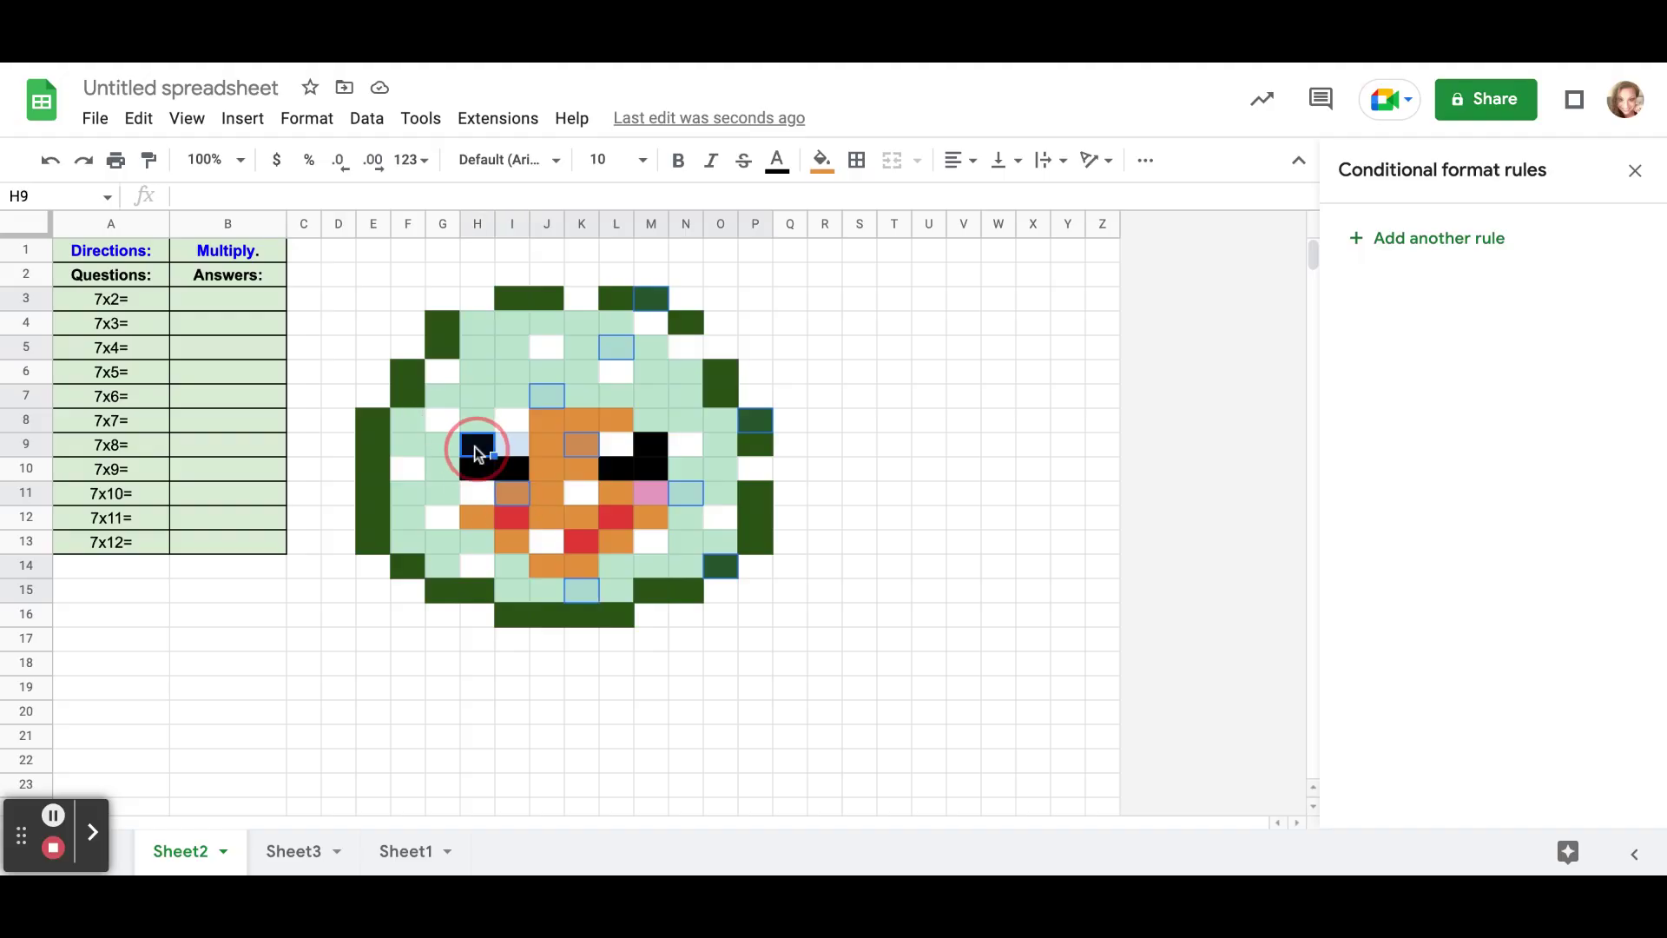
{"action": "left_click", "coordinate": [414, 375]}
{"action": "left_click", "coordinate": [484, 356]}
{"action": "left_click", "coordinate": [540, 299]}
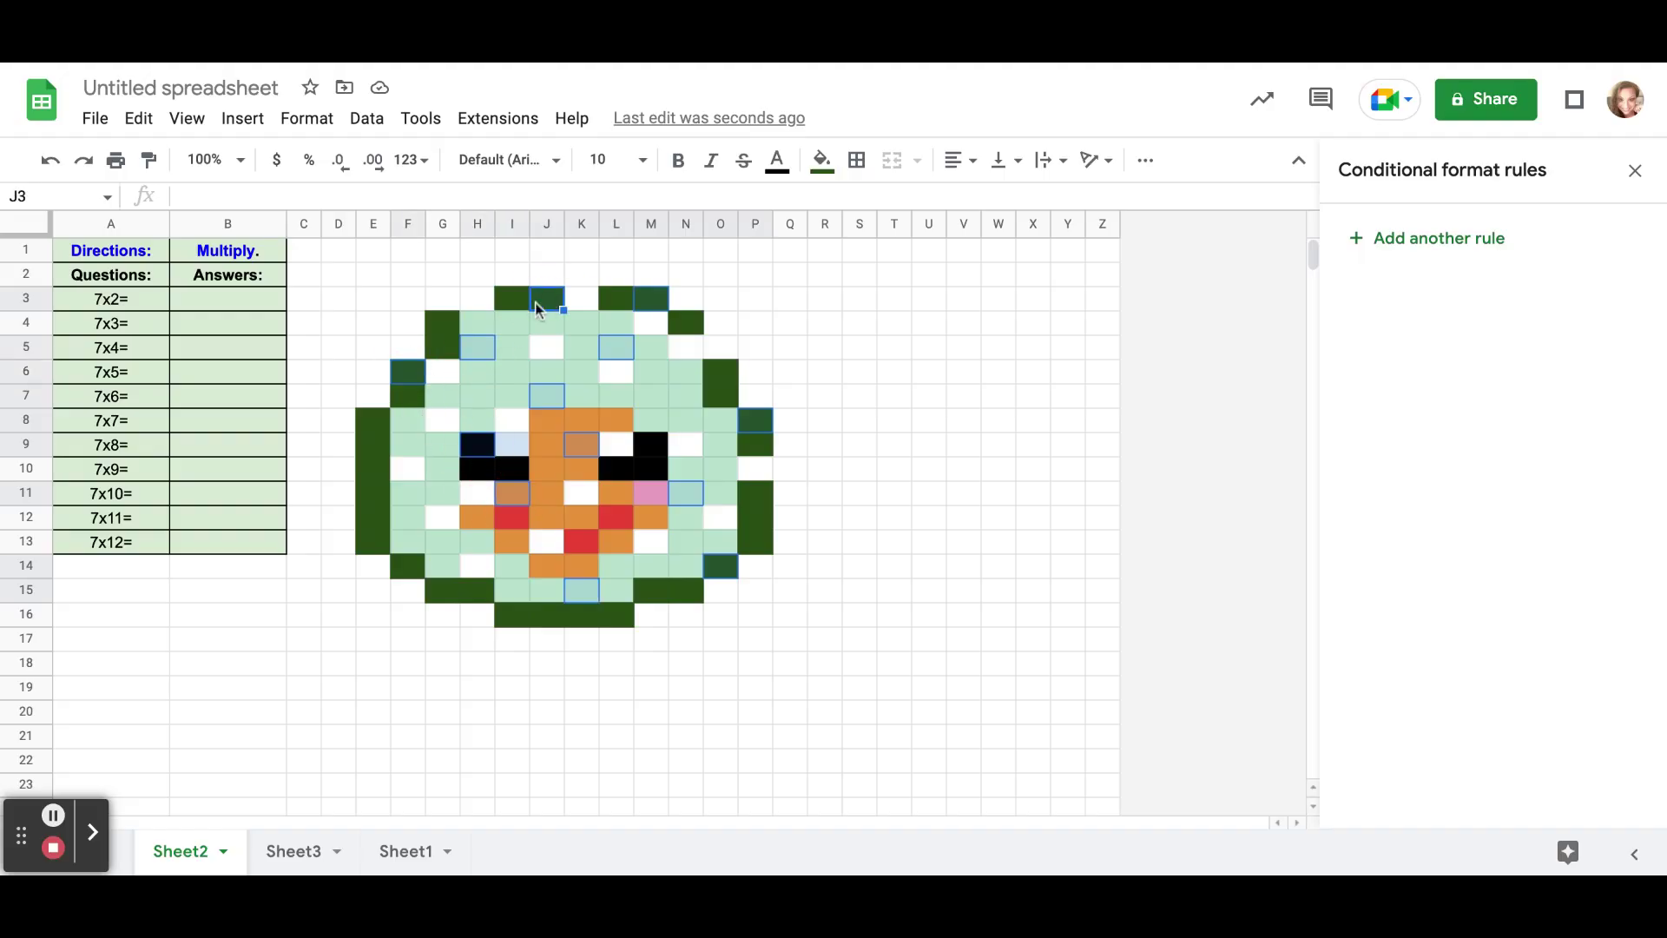
{"action": "left_click", "coordinate": [380, 479]}
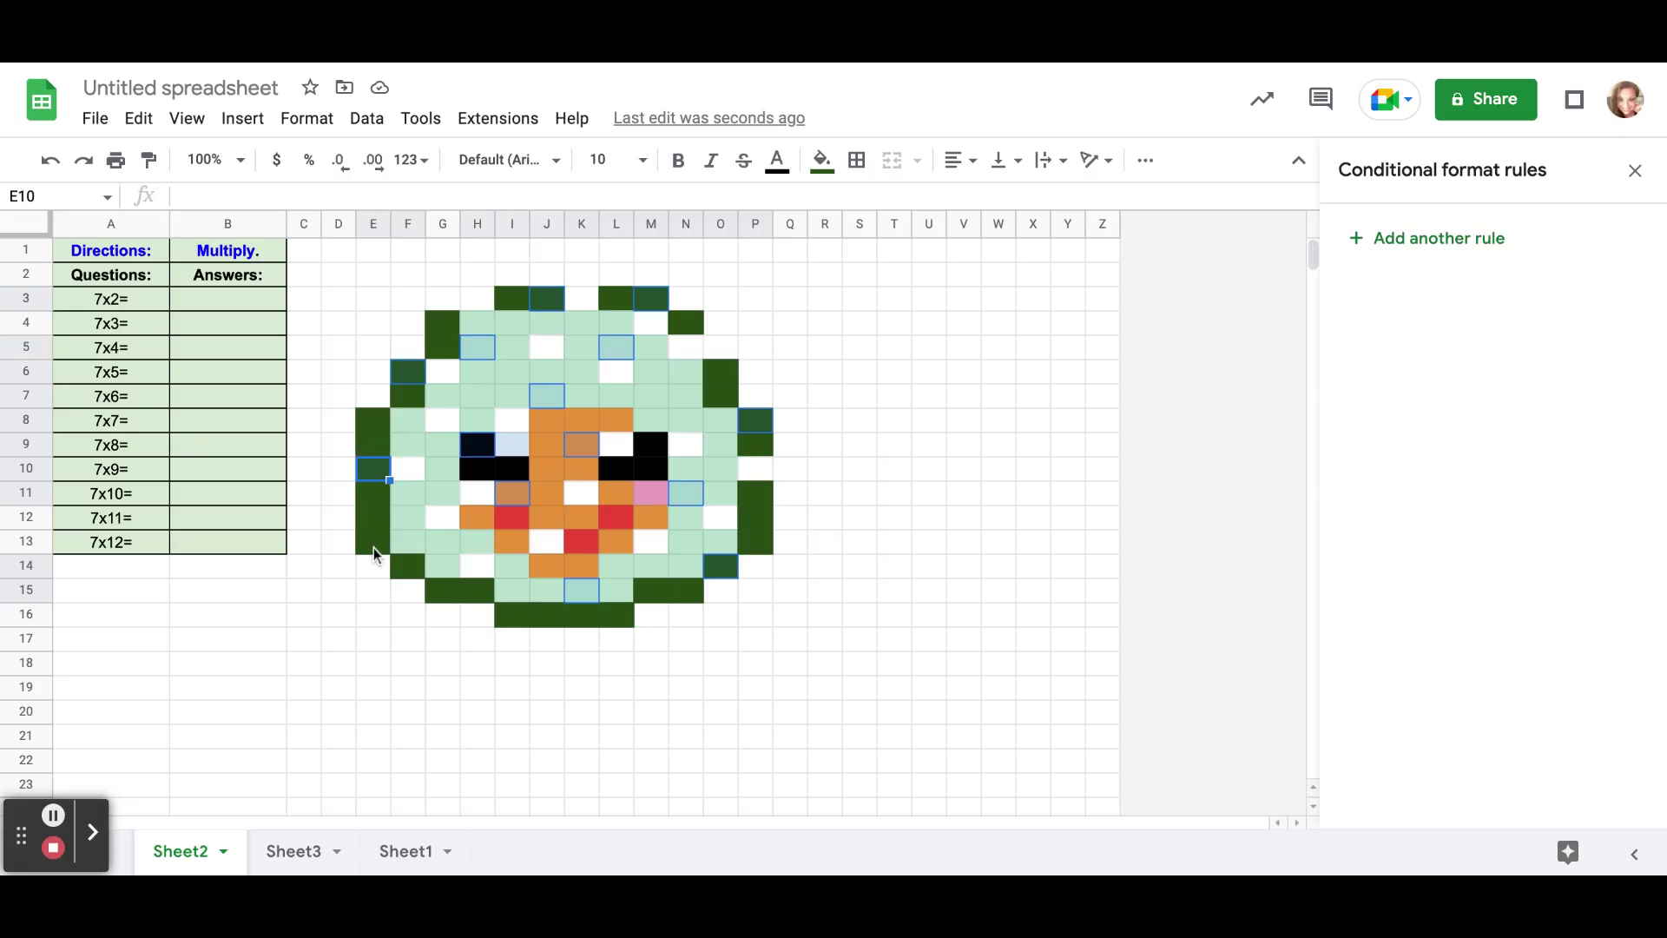
{"action": "left_click", "coordinate": [374, 545]}
{"action": "left_click", "coordinate": [442, 545]}
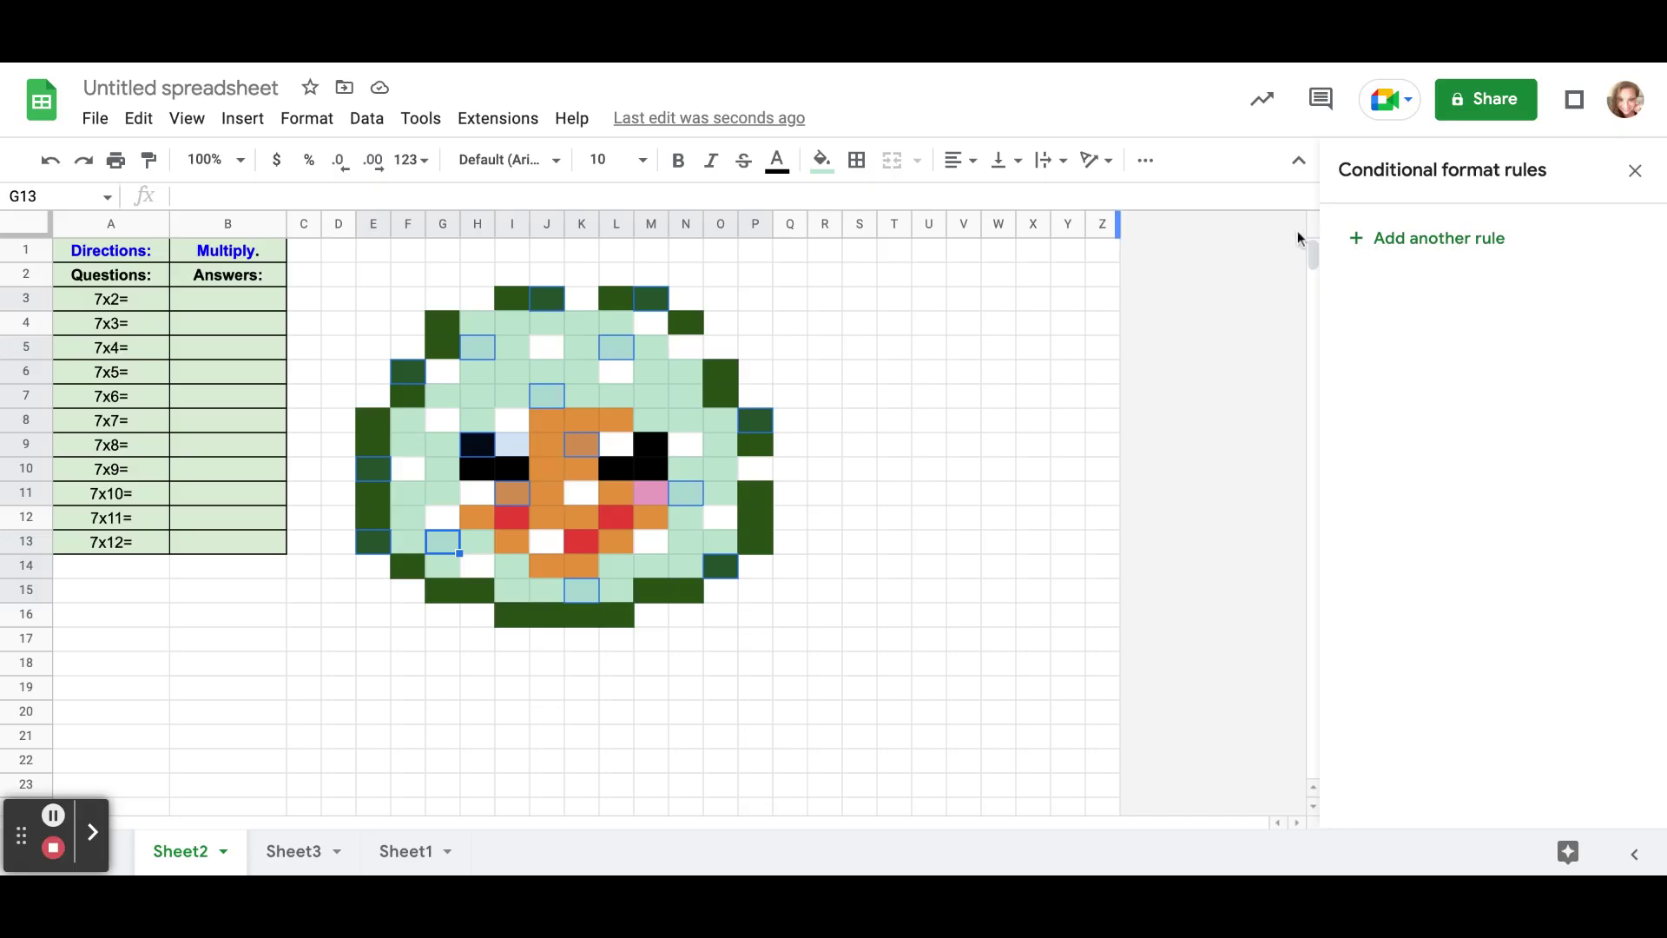
{"action": "left_click", "coordinate": [311, 124]}
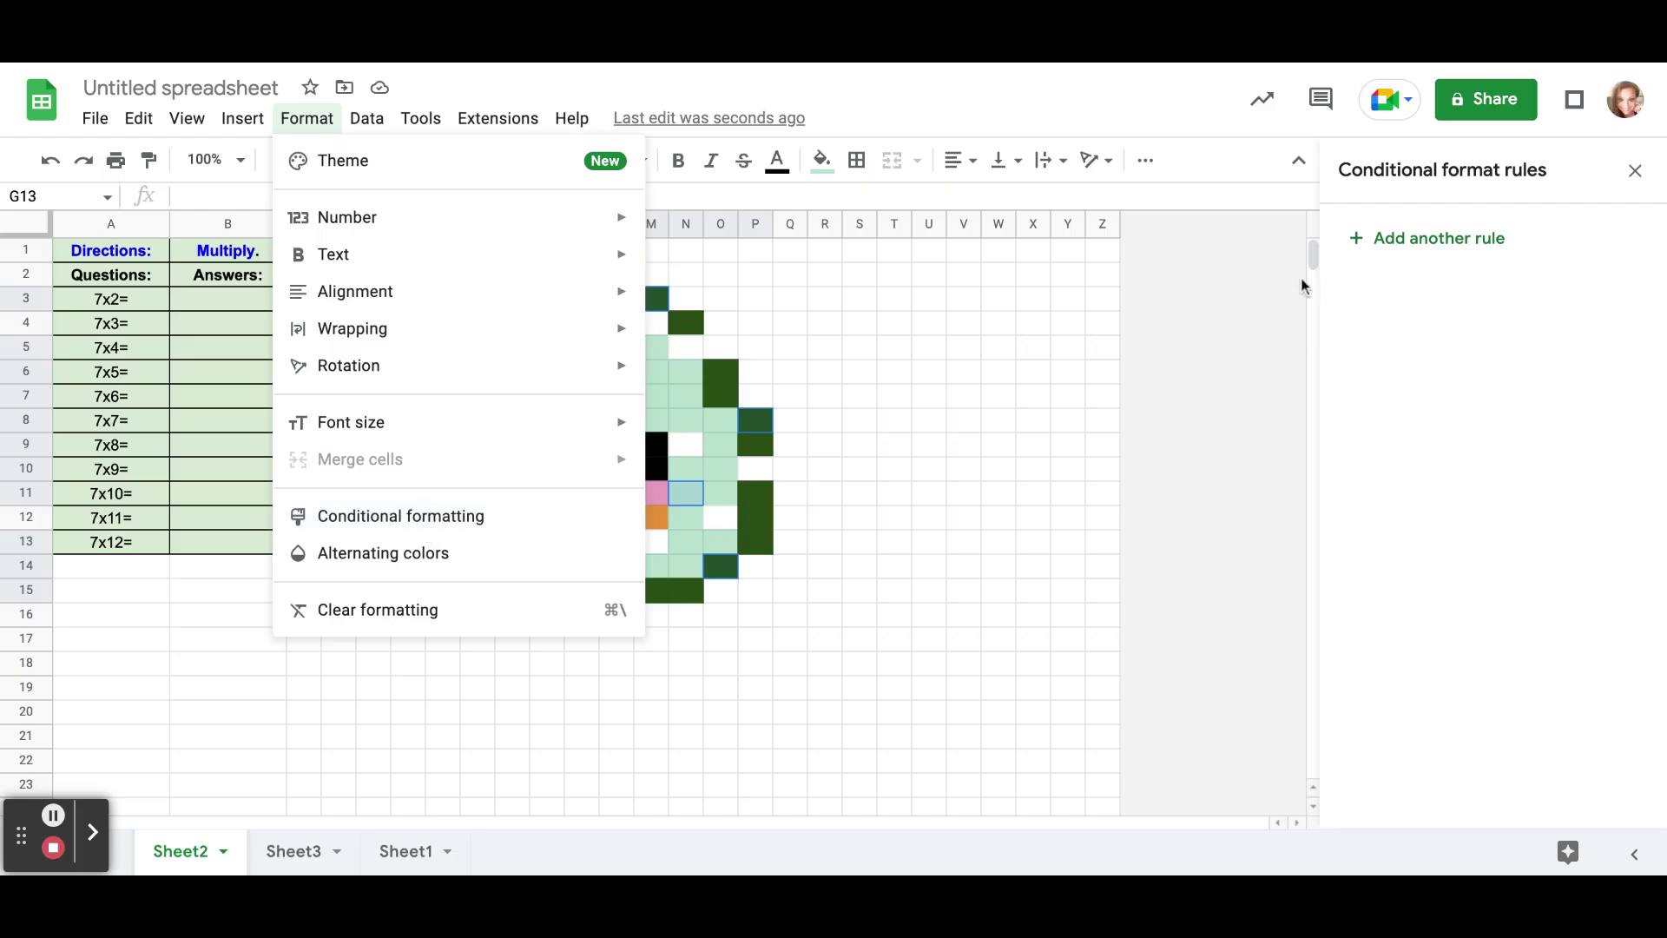
Add a 'Custom formula is' rule =$B$4<>21 with the fill colour cleared, and save it
{"action": "left_click", "coordinate": [1353, 243]}
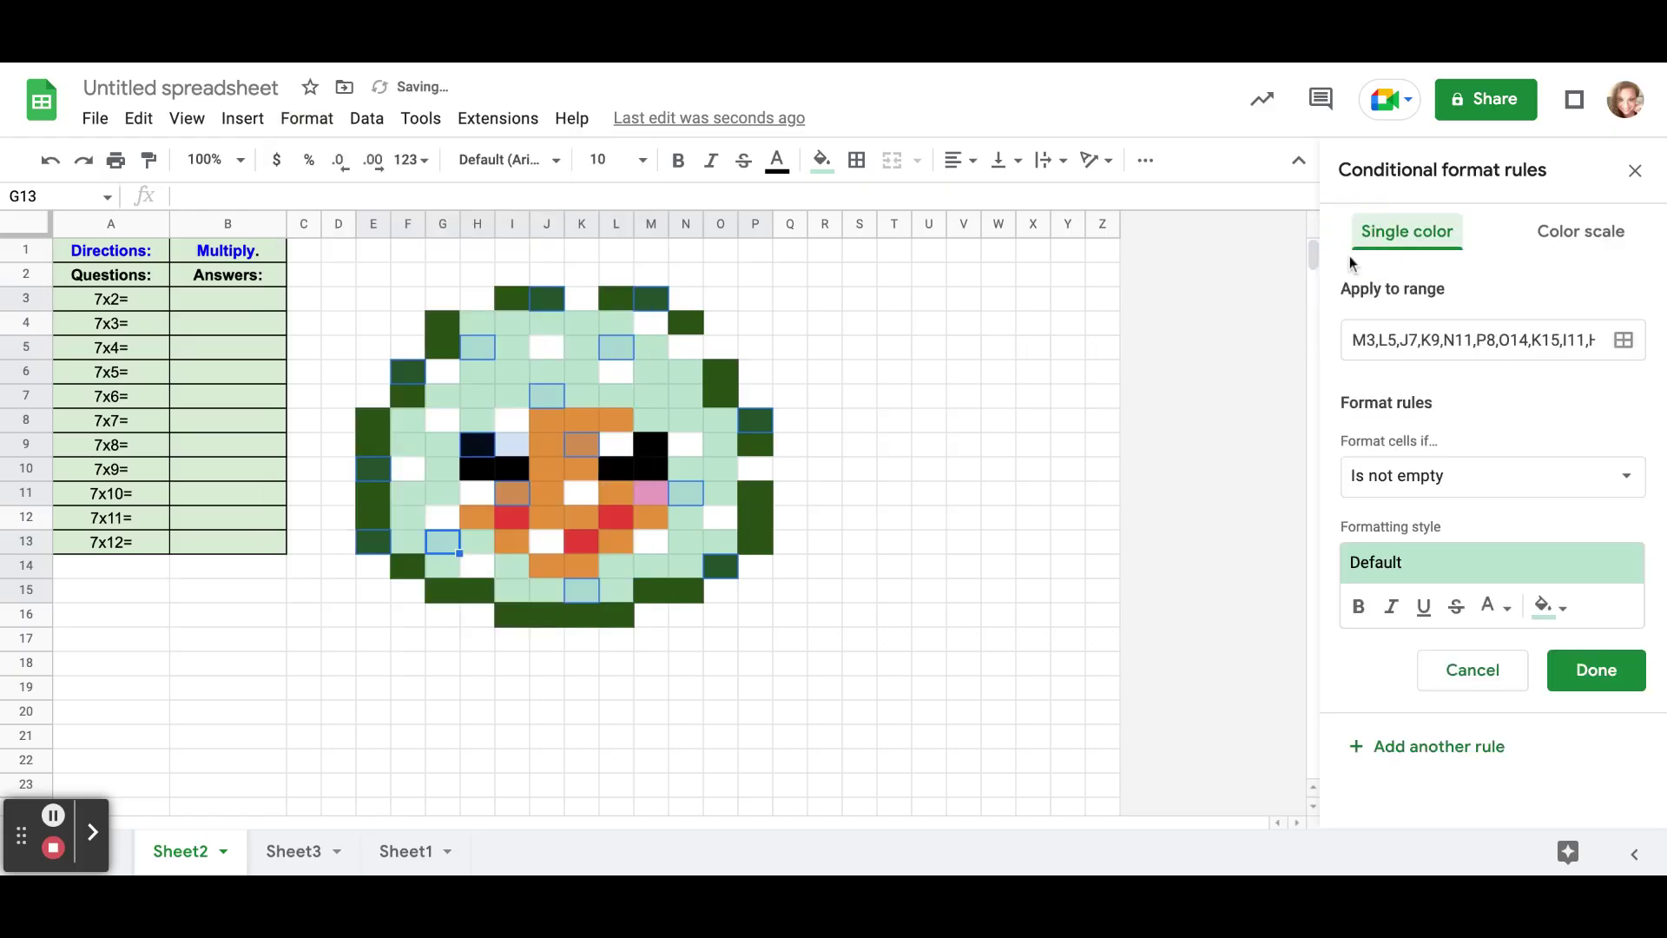
{"action": "left_click", "coordinate": [1385, 483]}
{"action": "scroll", "coordinate": [1443, 768], "scroll_direction": "down", "scroll_amount": 3}
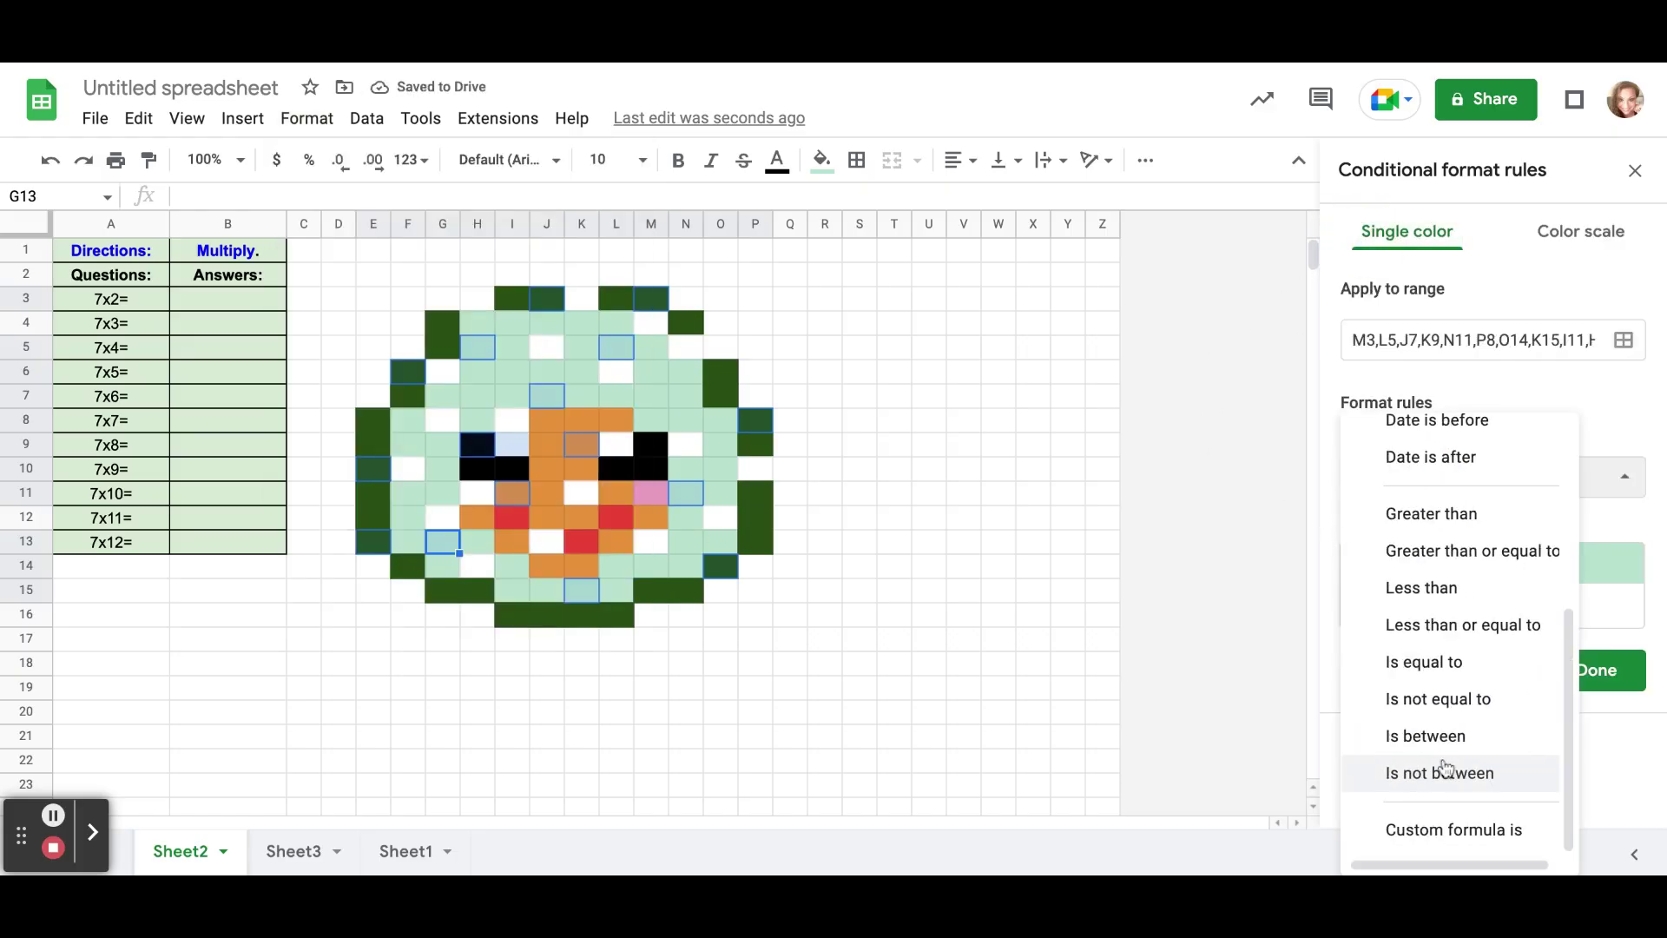
{"action": "left_click", "coordinate": [1460, 838]}
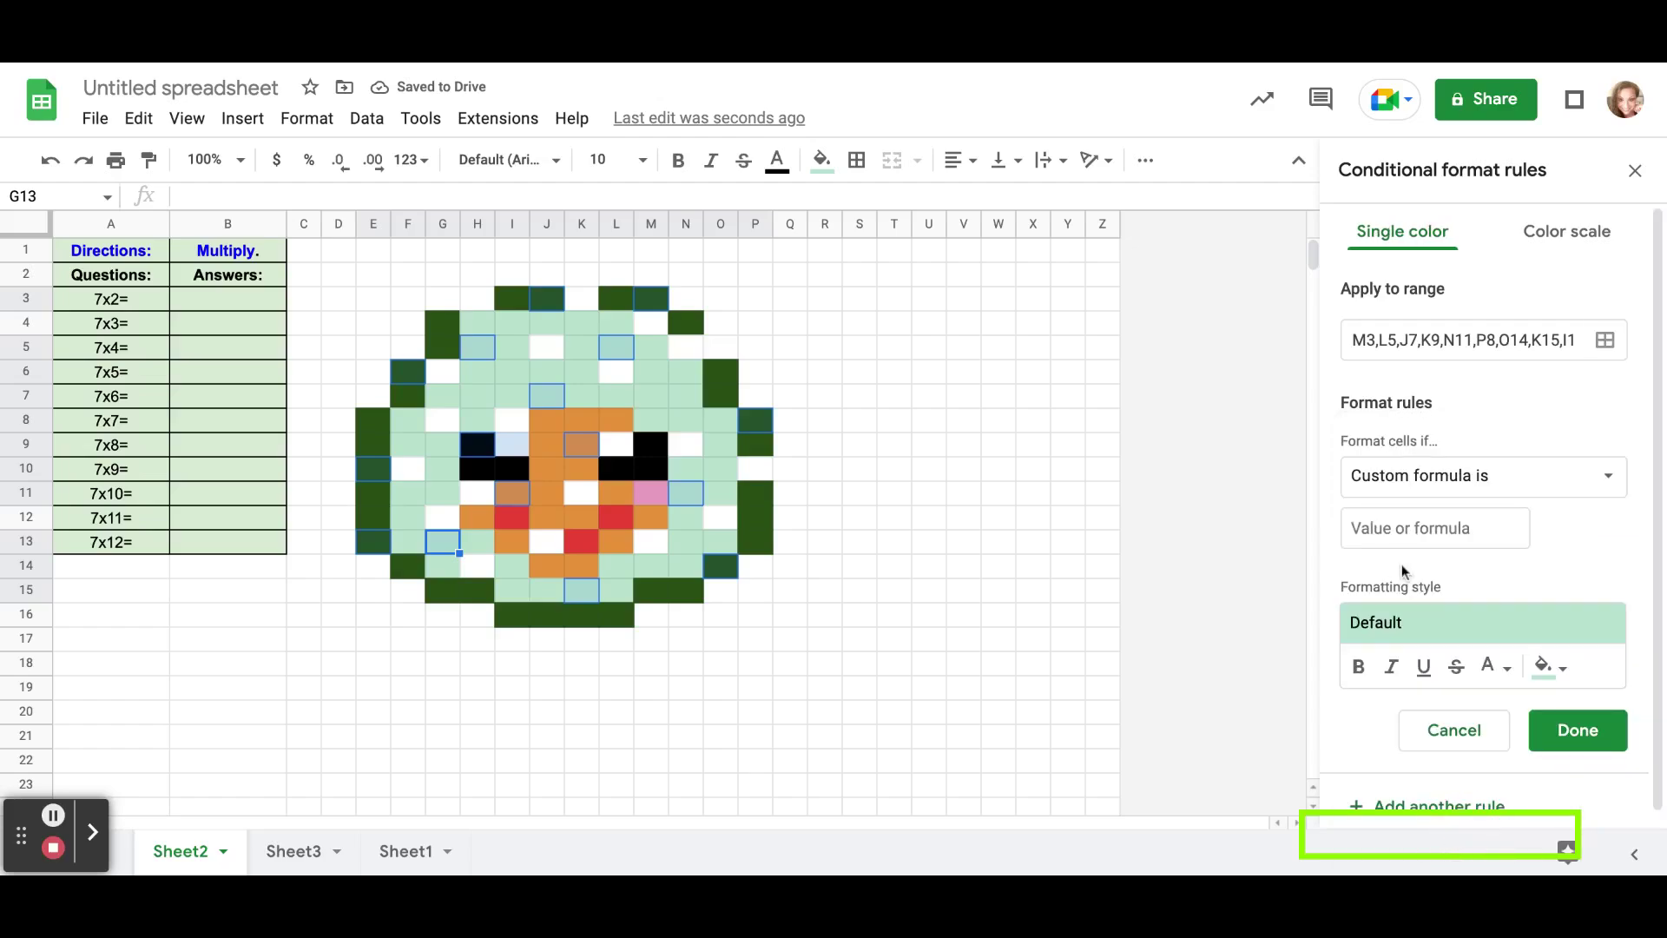
{"action": "left_click", "coordinate": [1404, 525]}
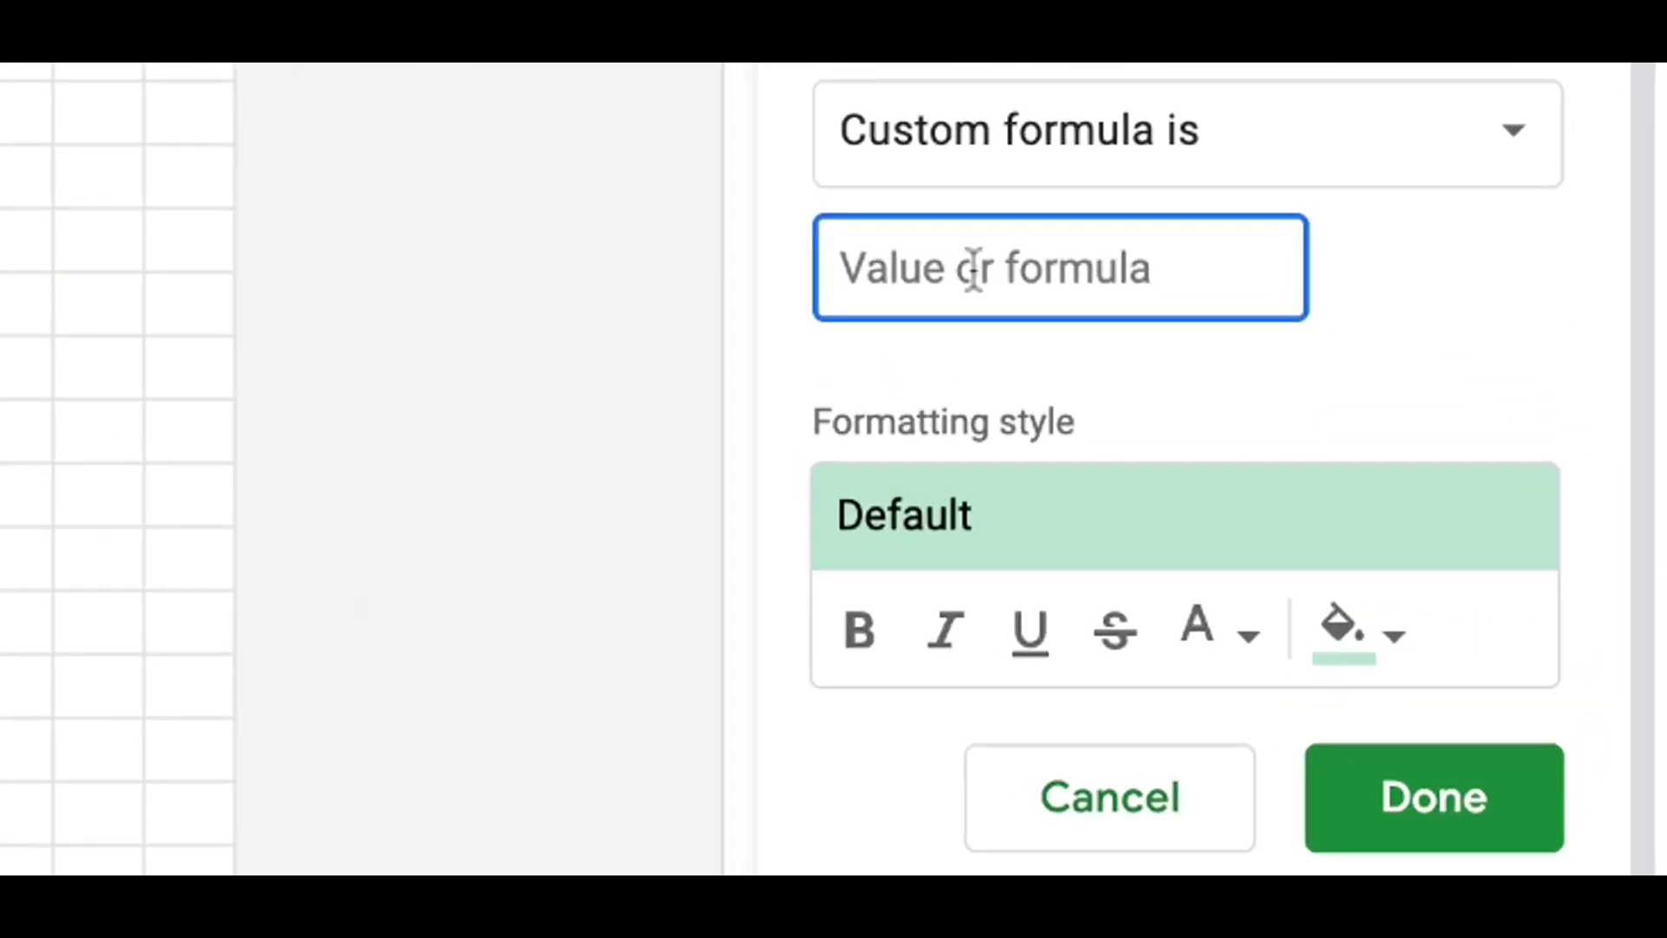
{"action": "type", "text": "="}
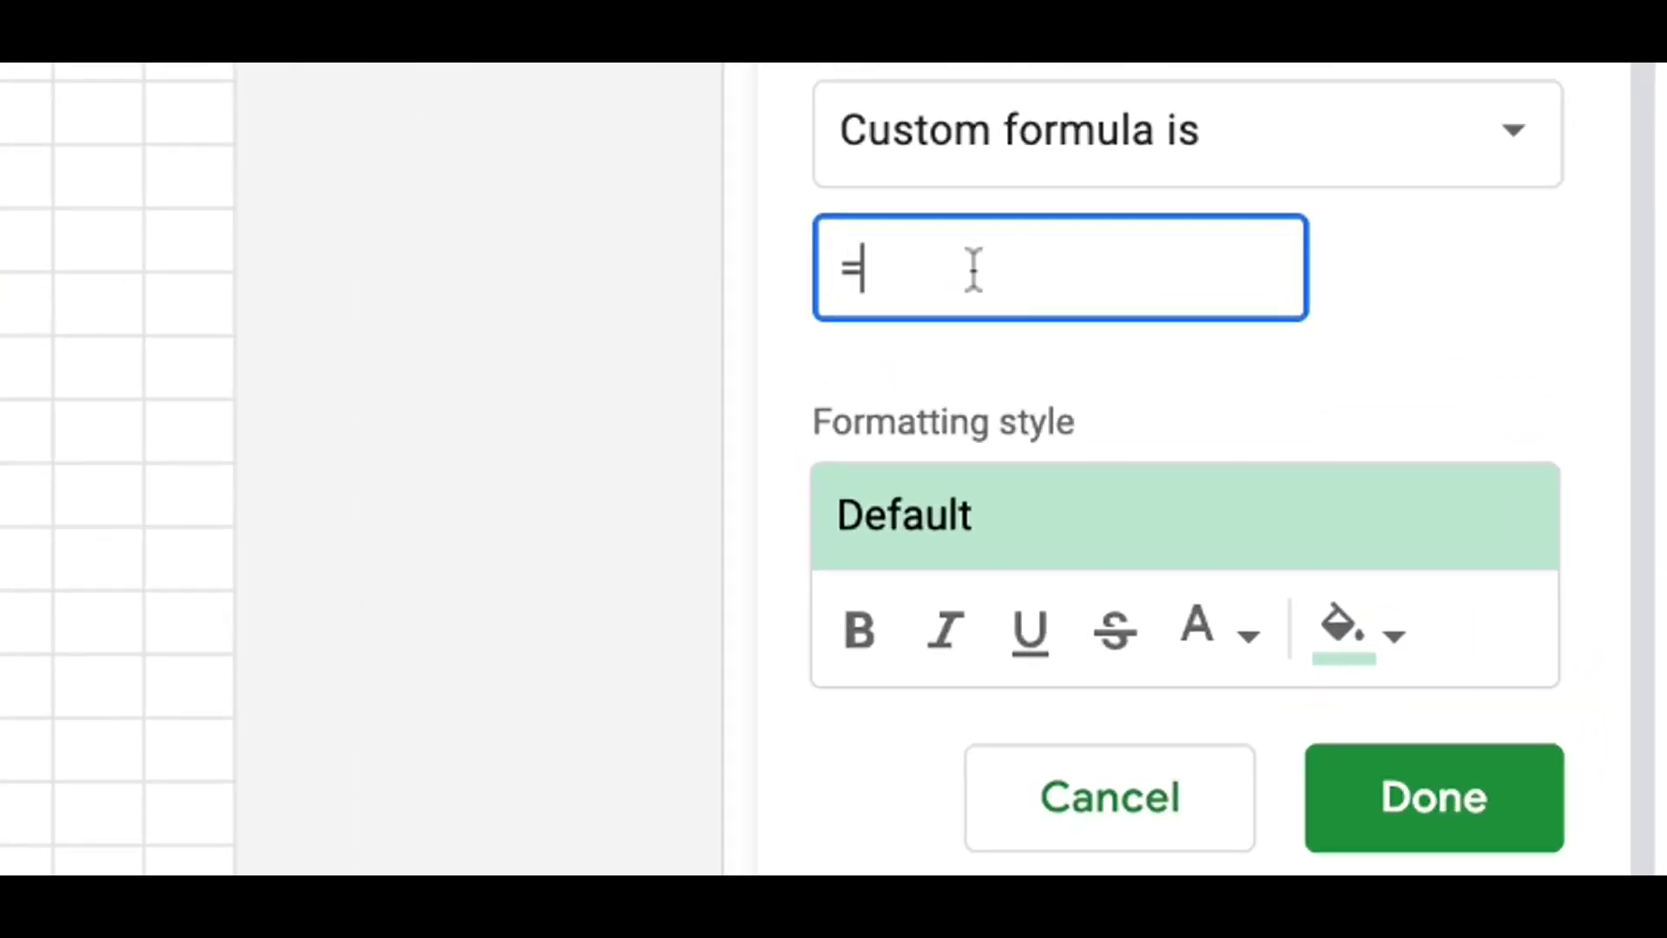
{"action": "type", "text": "$B$"}
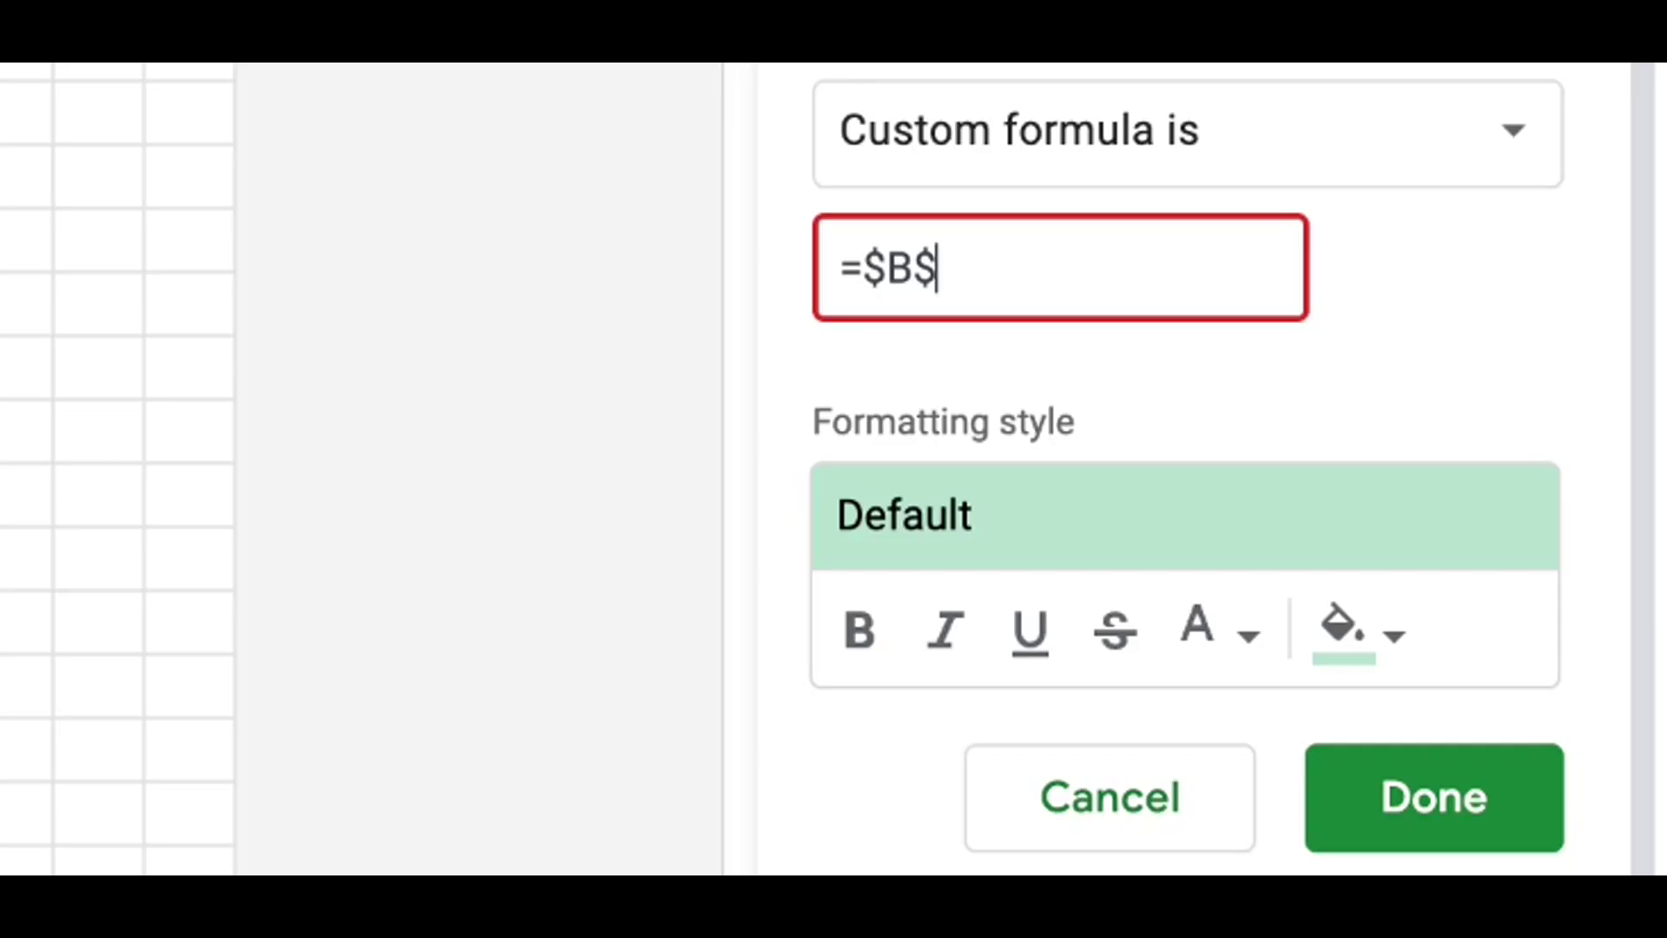
{"action": "type", "text": "4<>21"}
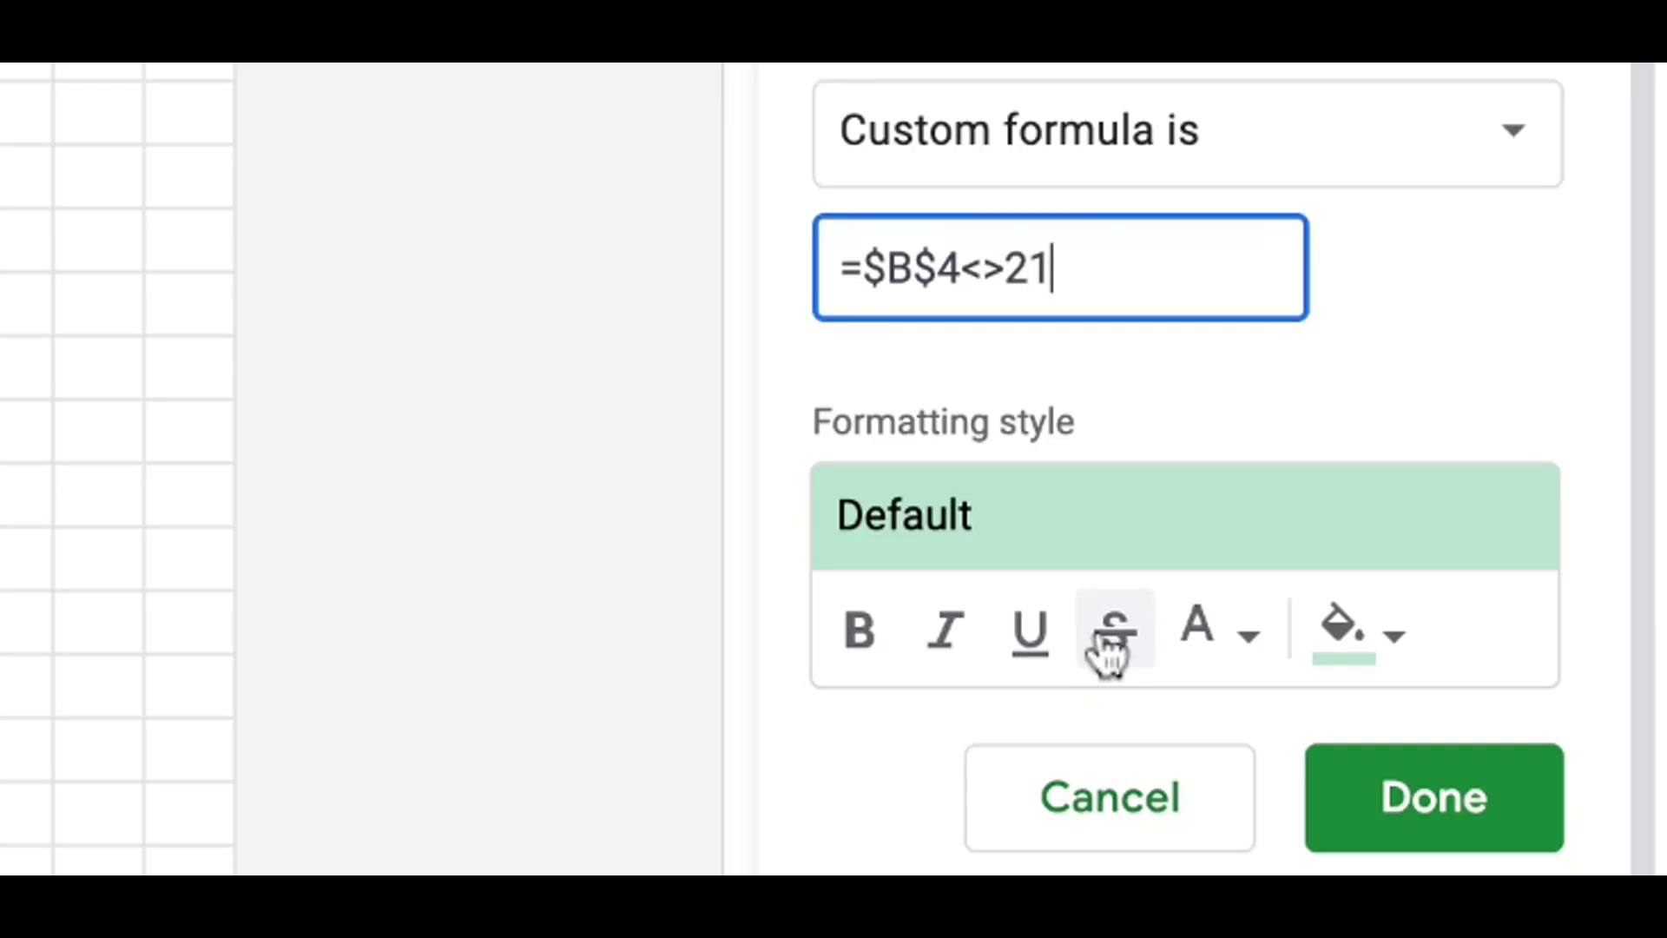
{"action": "left_click", "coordinate": [1343, 638]}
{"action": "left_click", "coordinate": [1375, 89]}
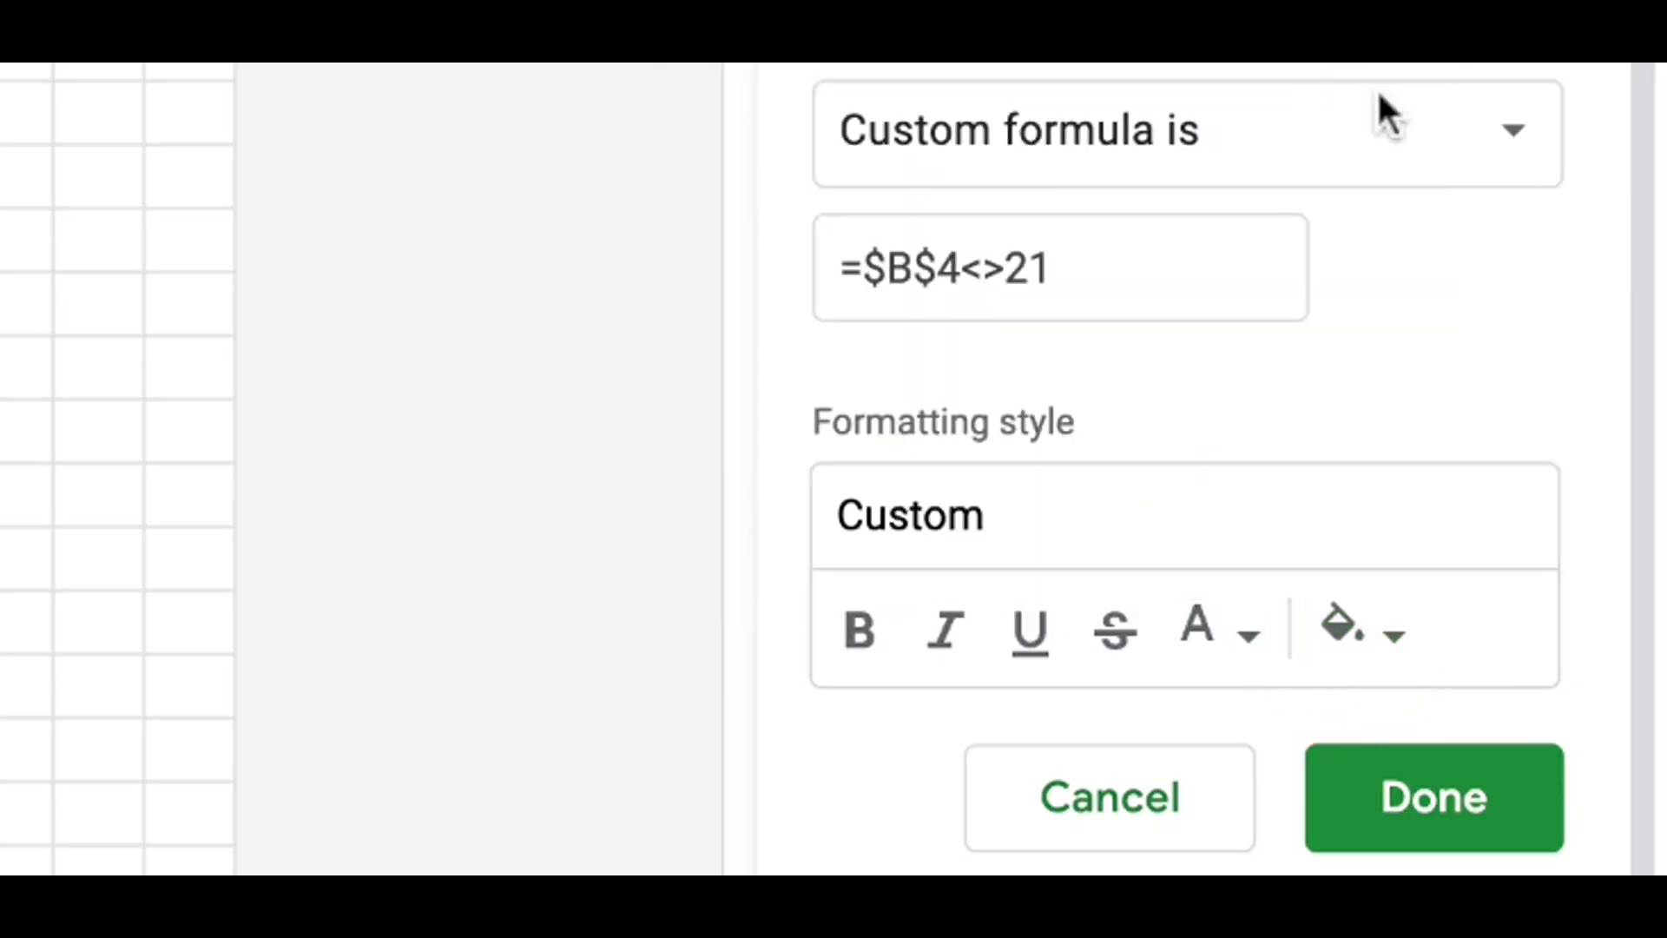
{"action": "left_click", "coordinate": [1433, 797]}
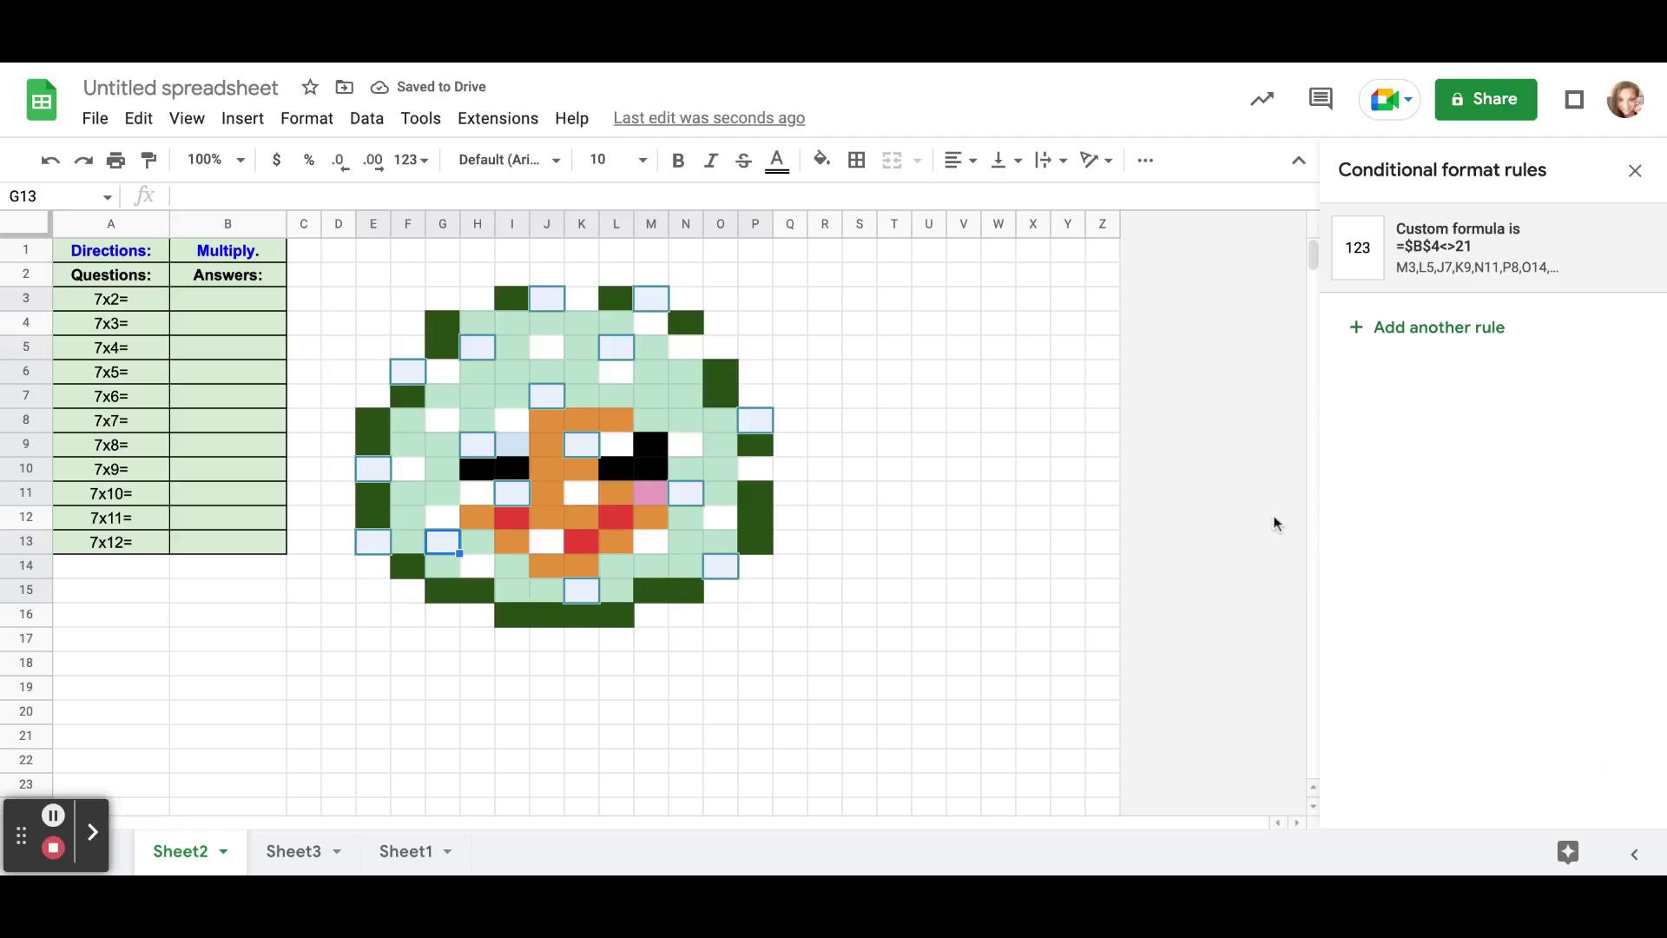
Start a new pixel selection with cells N6, M7, O7, O9, J9, H7 and H4
{"action": "left_click", "coordinate": [665, 401]}
{"action": "left_click", "coordinate": [690, 373]}
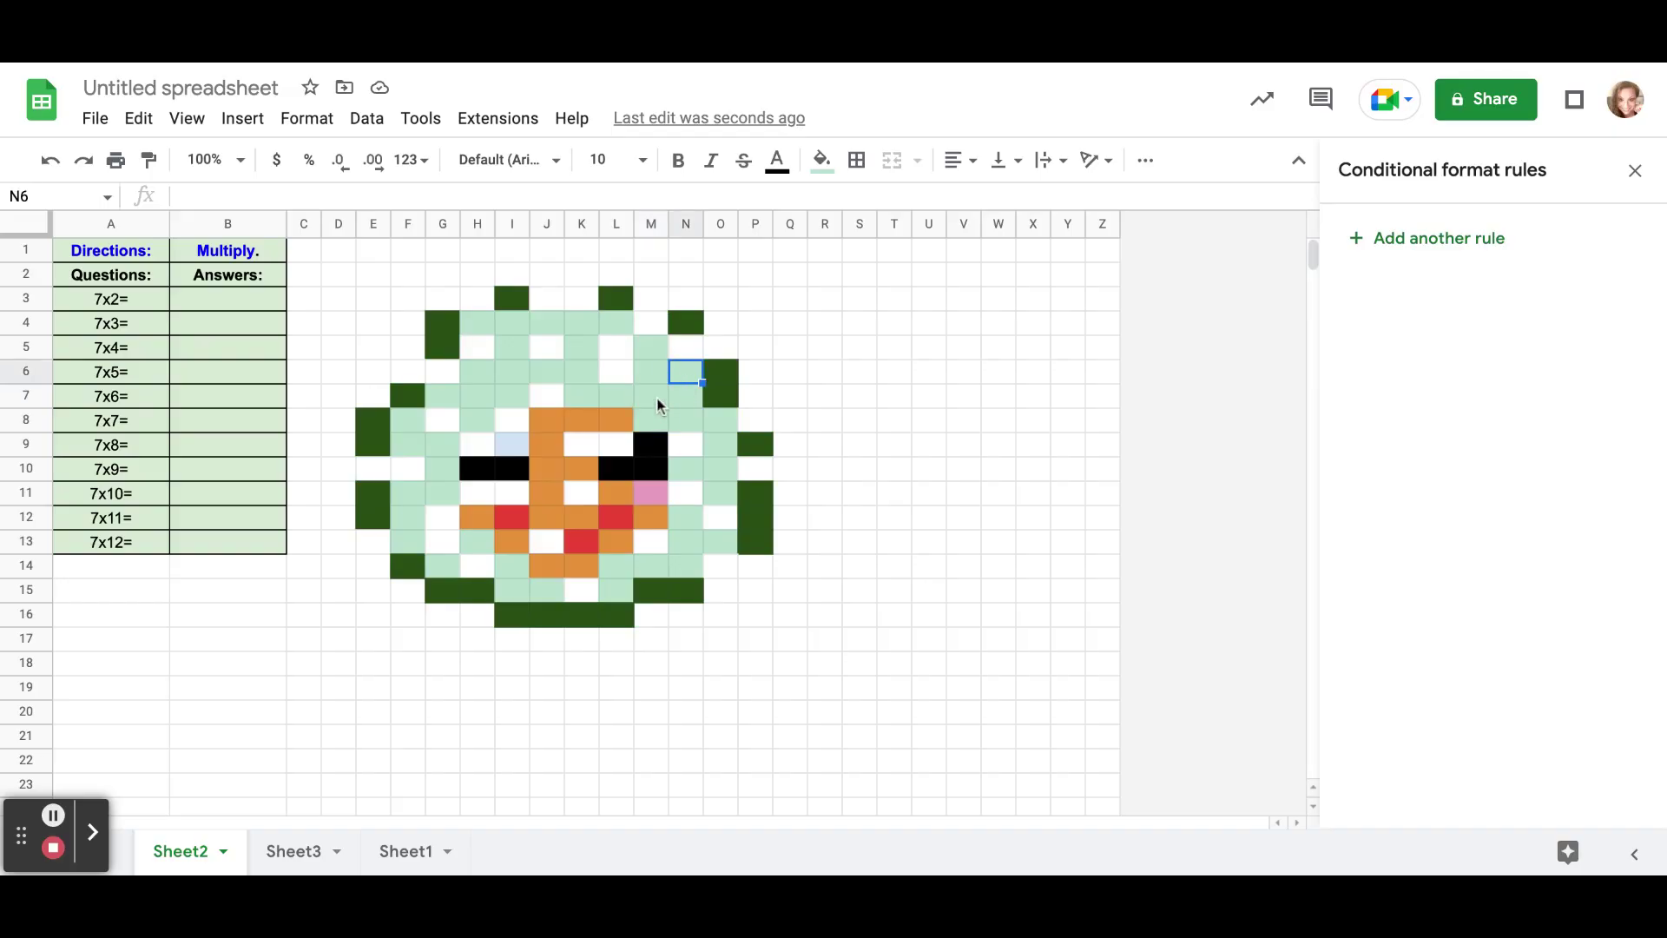
{"action": "left_click", "coordinate": [658, 398], "text": "ctrl"}
{"action": "left_click", "coordinate": [721, 404], "text": "ctrl"}
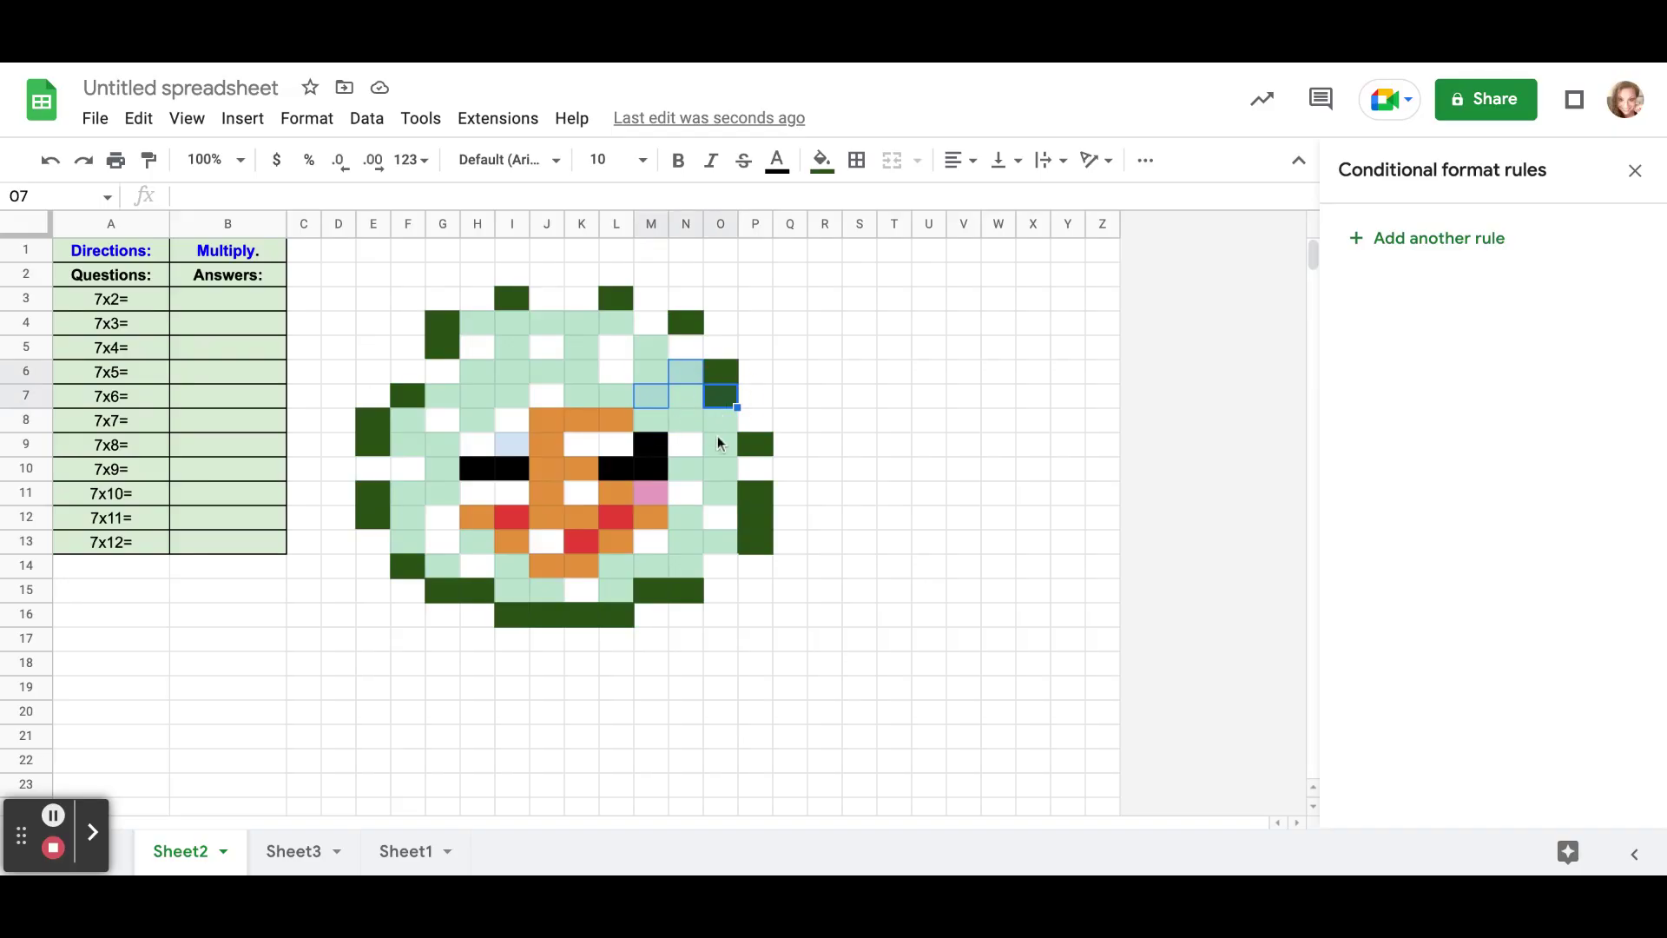
{"action": "left_click", "coordinate": [719, 446], "text": "ctrl"}
{"action": "left_click", "coordinate": [554, 453], "text": "ctrl"}
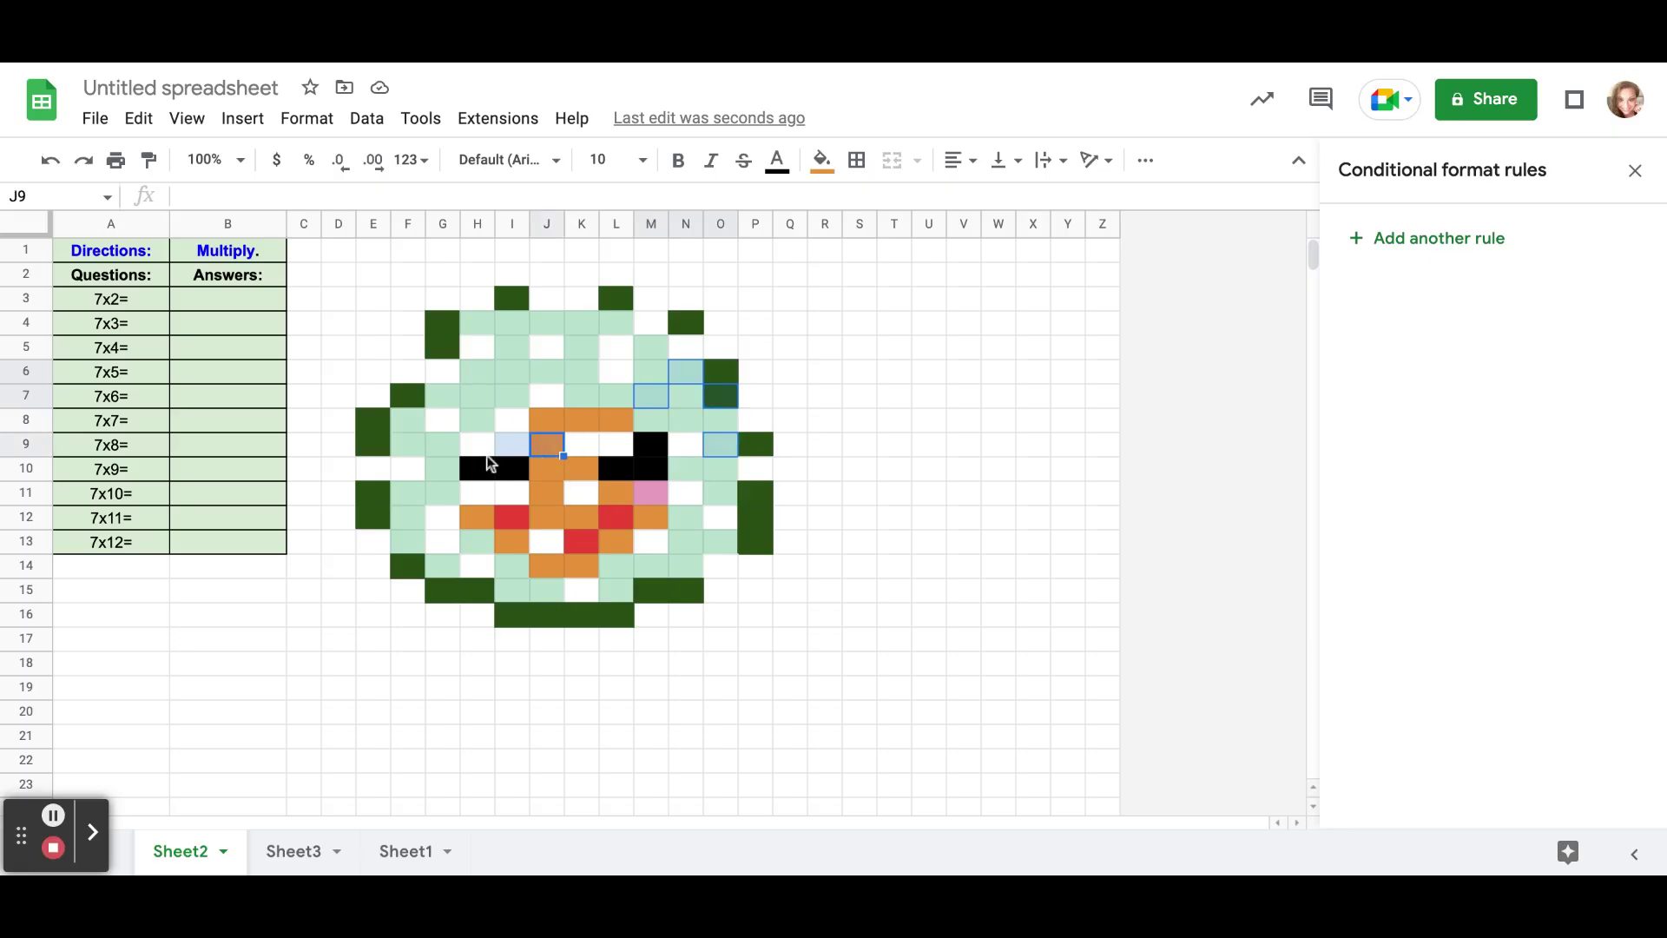
{"action": "left_click", "coordinate": [477, 397], "text": "ctrl"}
{"action": "left_click", "coordinate": [477, 323], "text": "ctrl"}
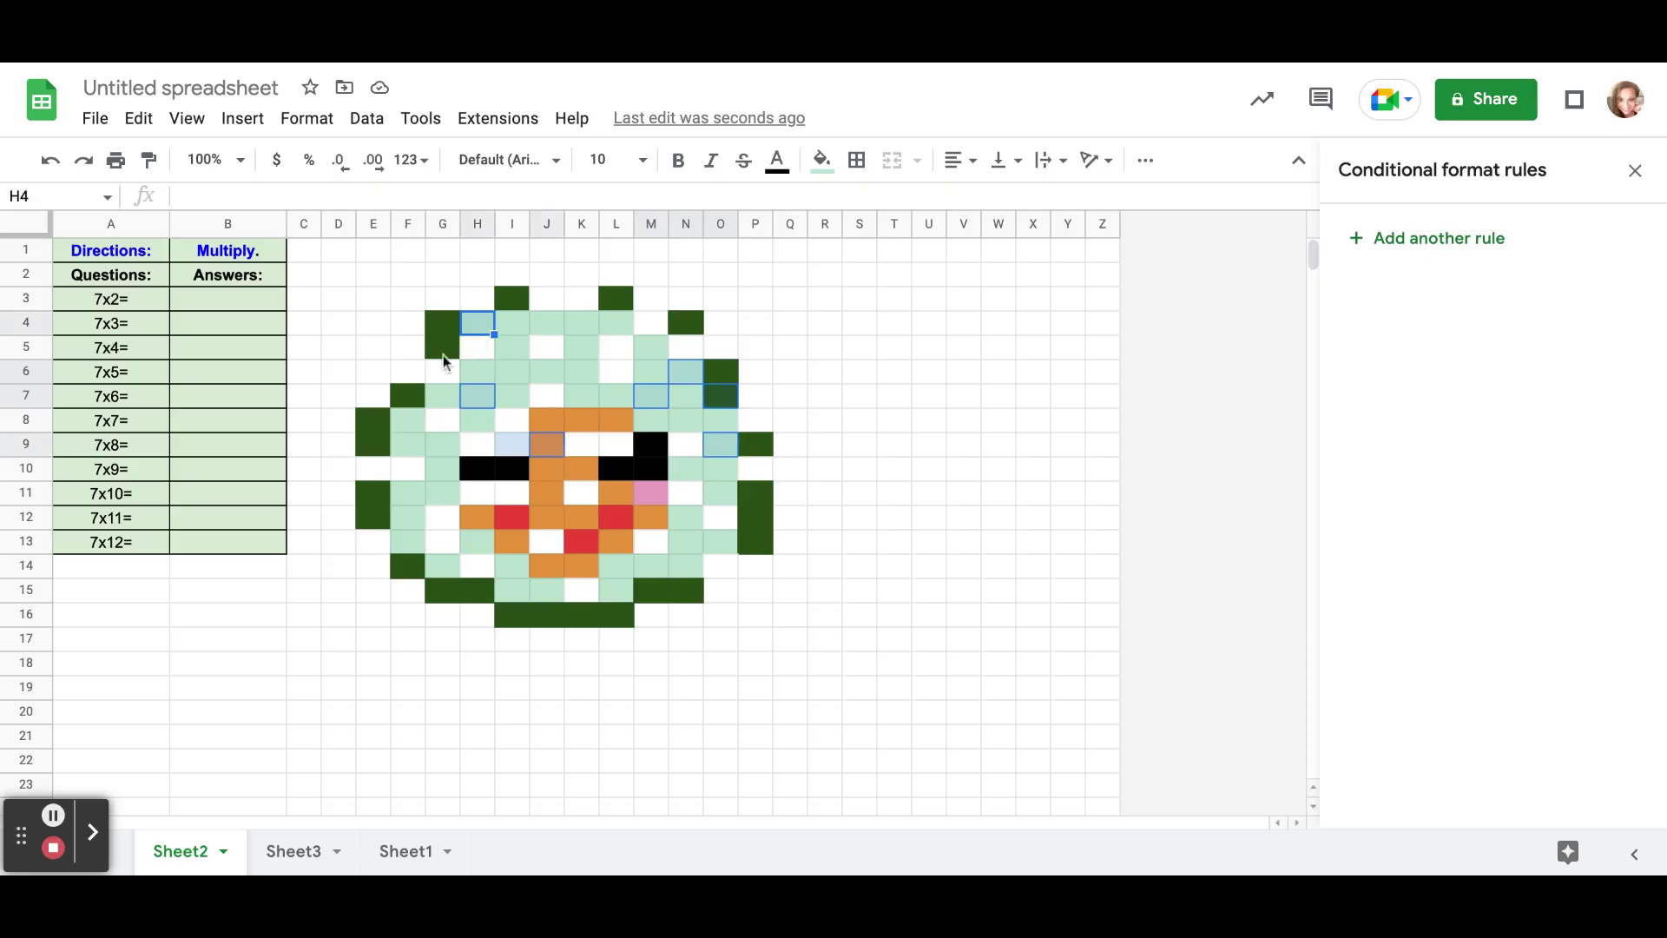
Add F7, E9, G11, F12 and I13 to the selection, then go to Sheet1
{"action": "left_click", "coordinate": [420, 401], "text": "ctrl"}
{"action": "left_click", "coordinate": [375, 447], "text": "ctrl"}
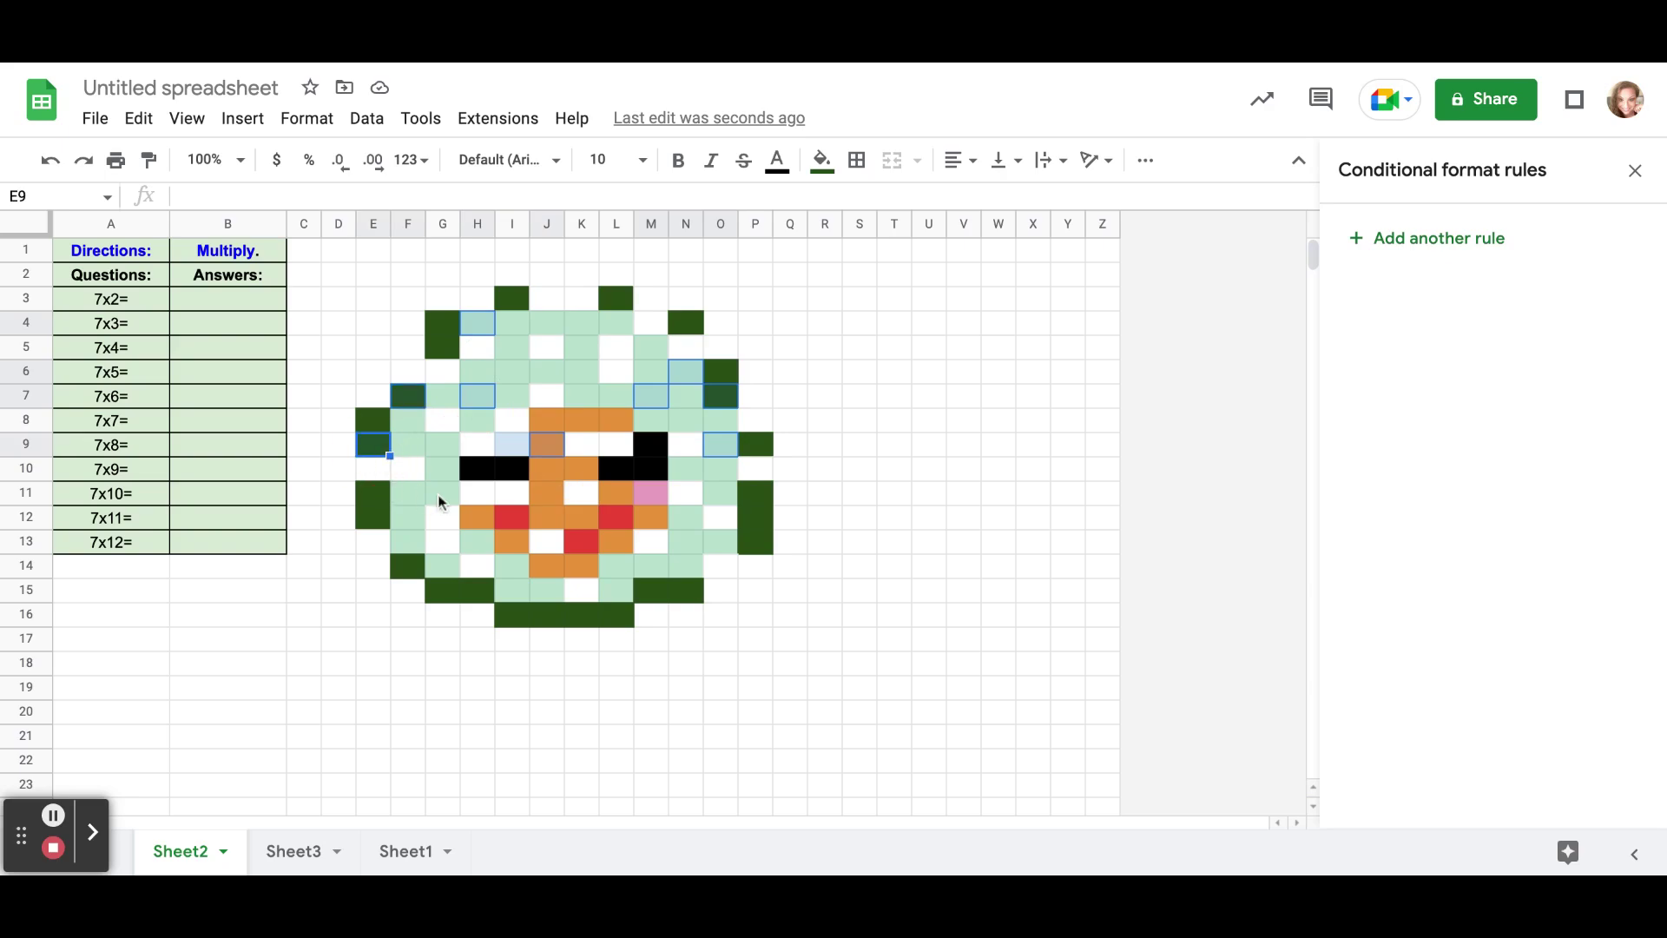
{"action": "left_click", "coordinate": [443, 495], "text": "ctrl"}
{"action": "left_click", "coordinate": [410, 518], "text": "ctrl"}
{"action": "left_click", "coordinate": [514, 545], "text": "ctrl"}
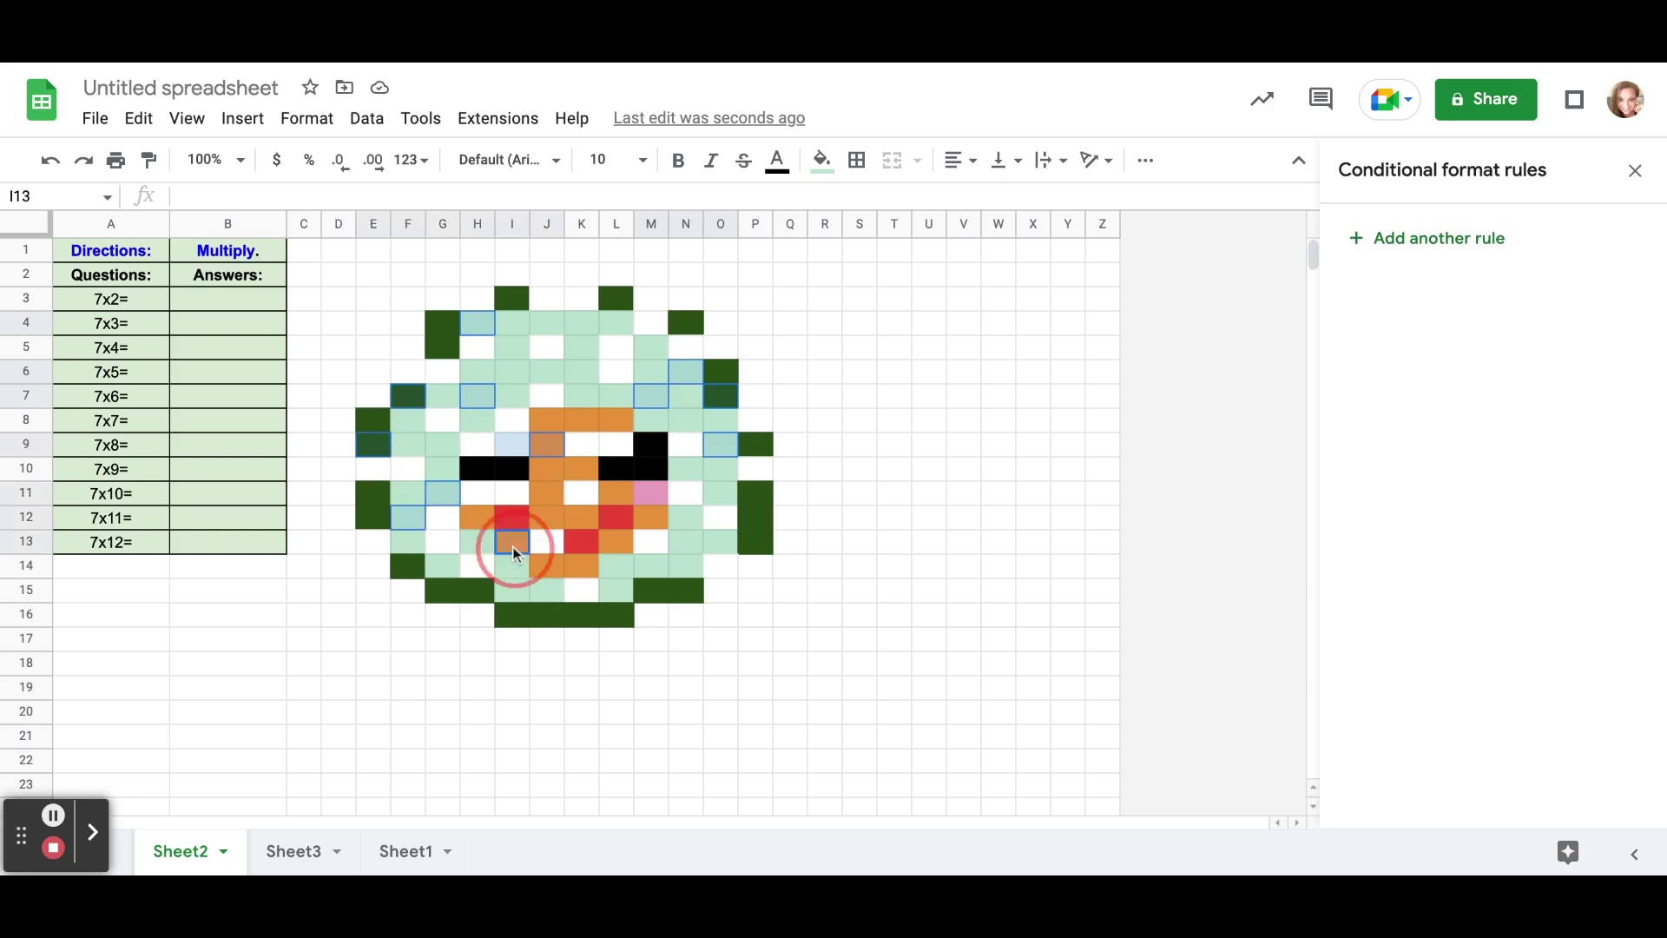
{"action": "left_click", "coordinate": [1353, 243]}
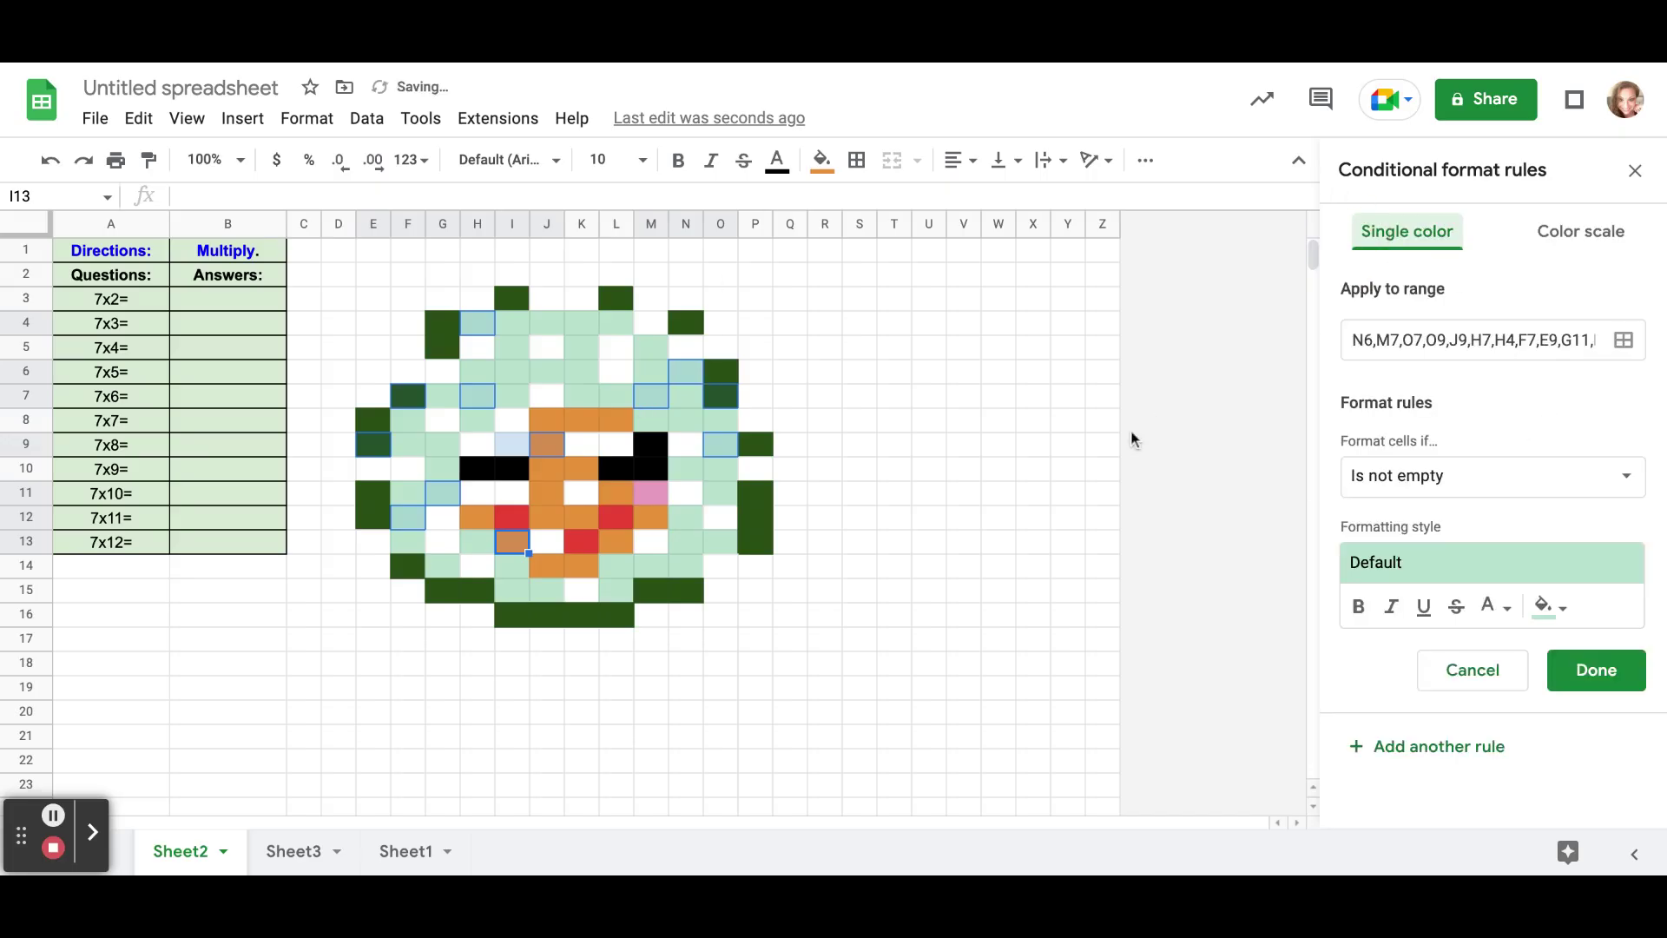
{"action": "left_click", "coordinate": [406, 855]}
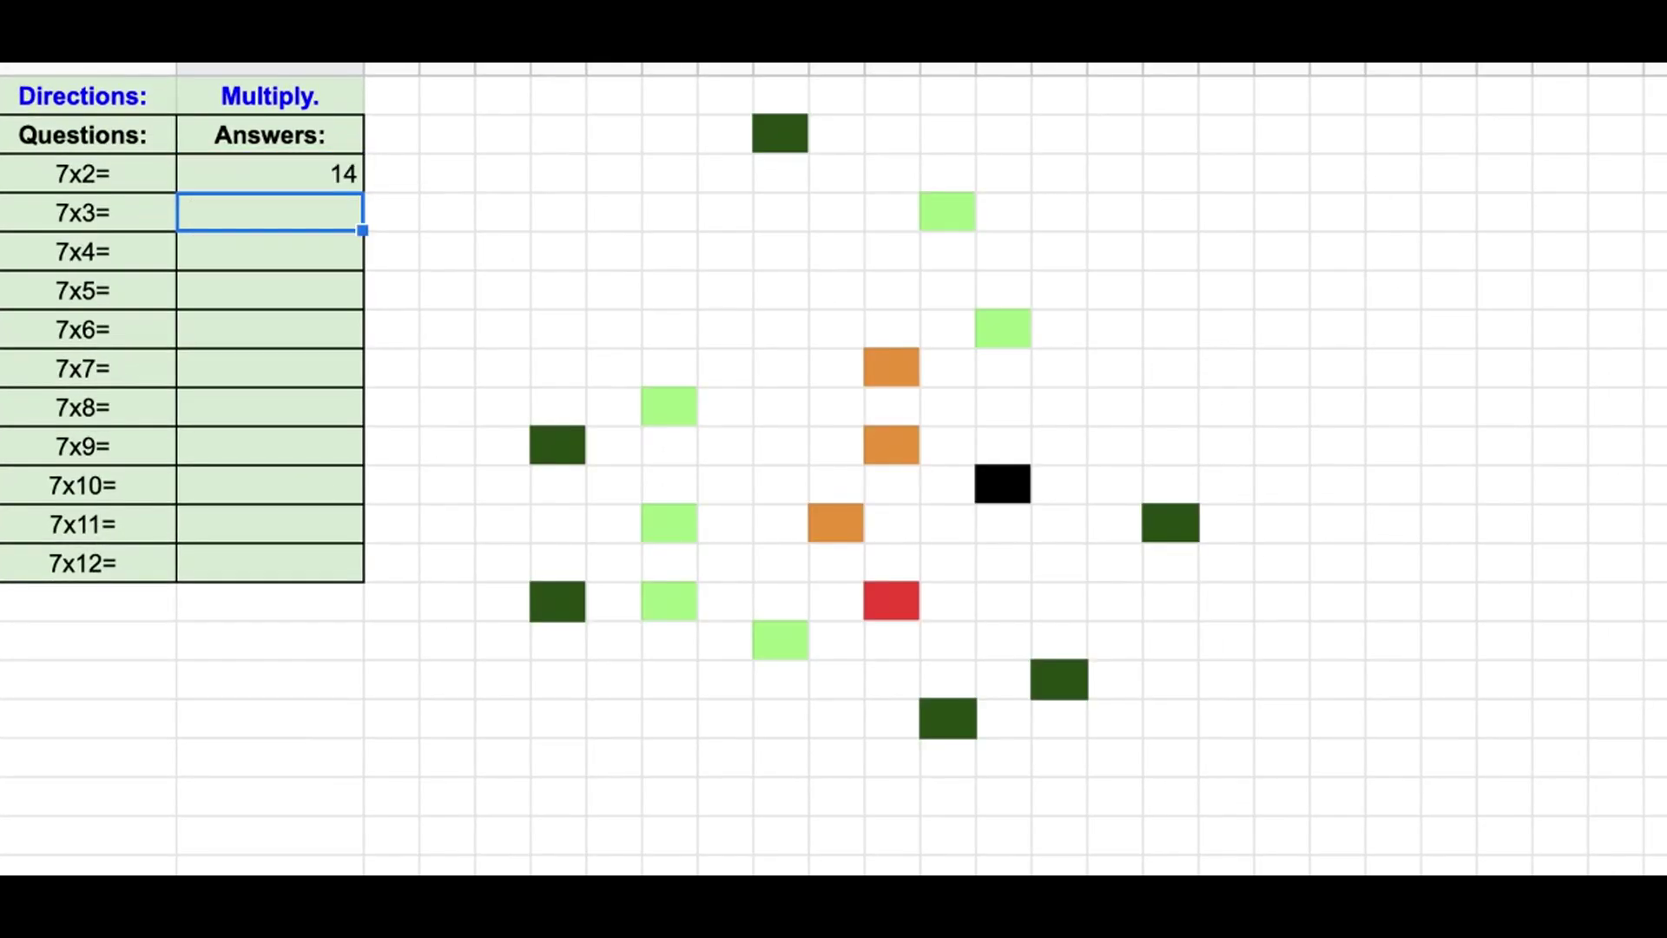
Enter 21, 28, 35, 42 and 48 as the 7x3 through 7x7 answers in B4:B8
{"action": "type", "text": "21"}
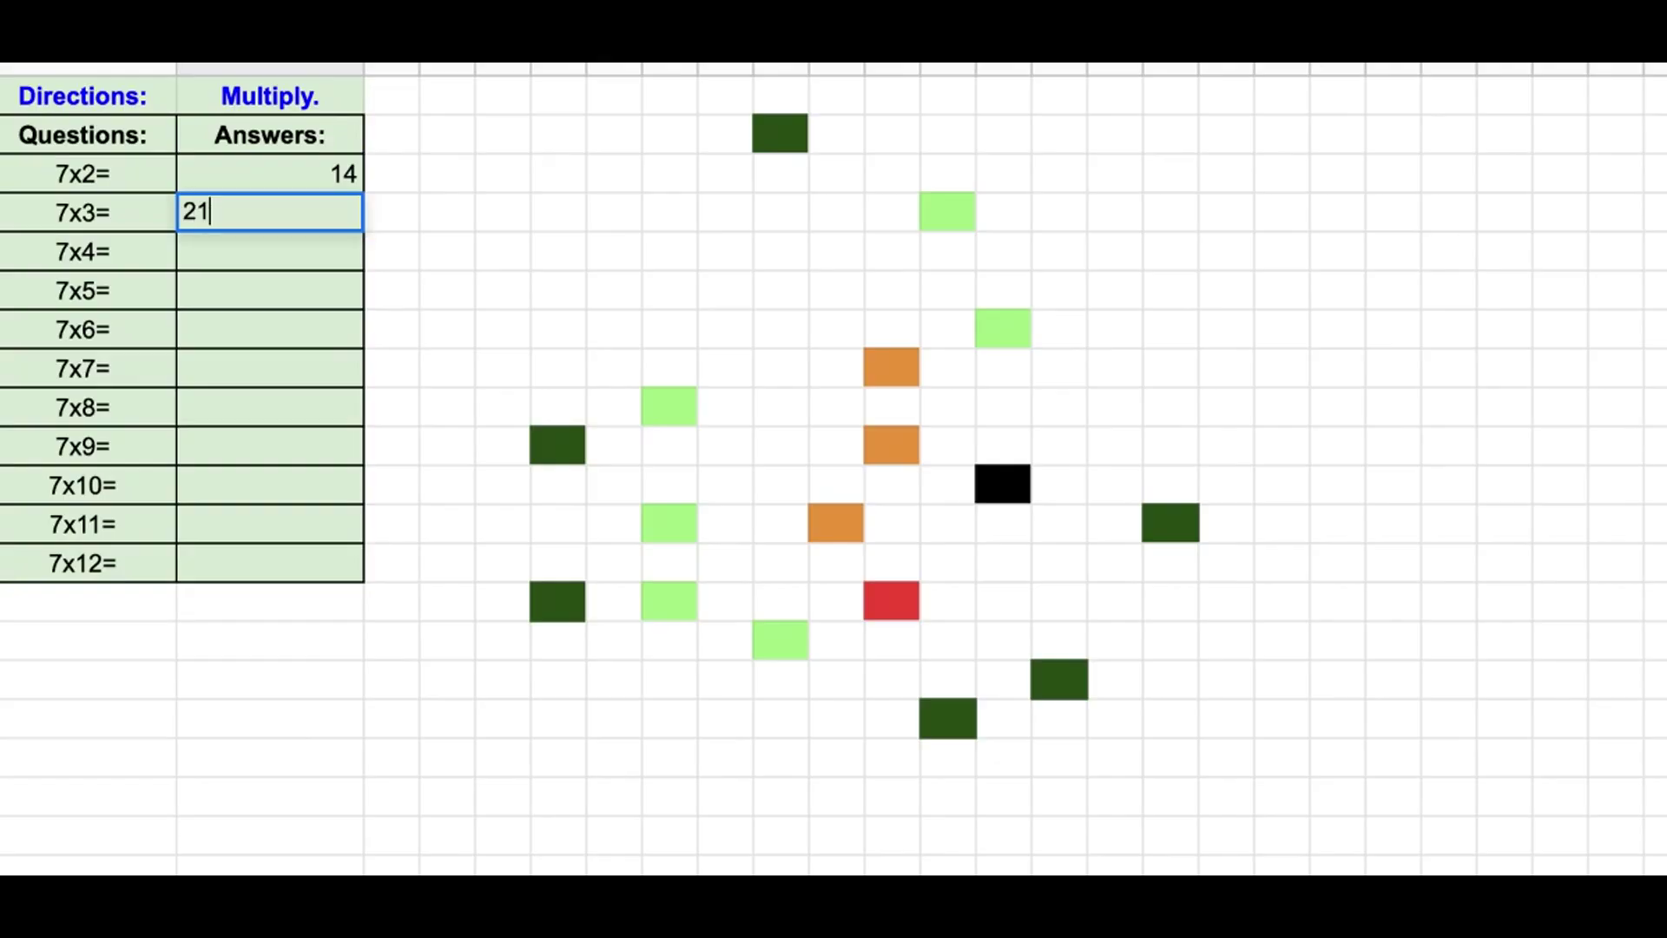
{"action": "key", "text": "Return"}
{"action": "type", "text": "28"}
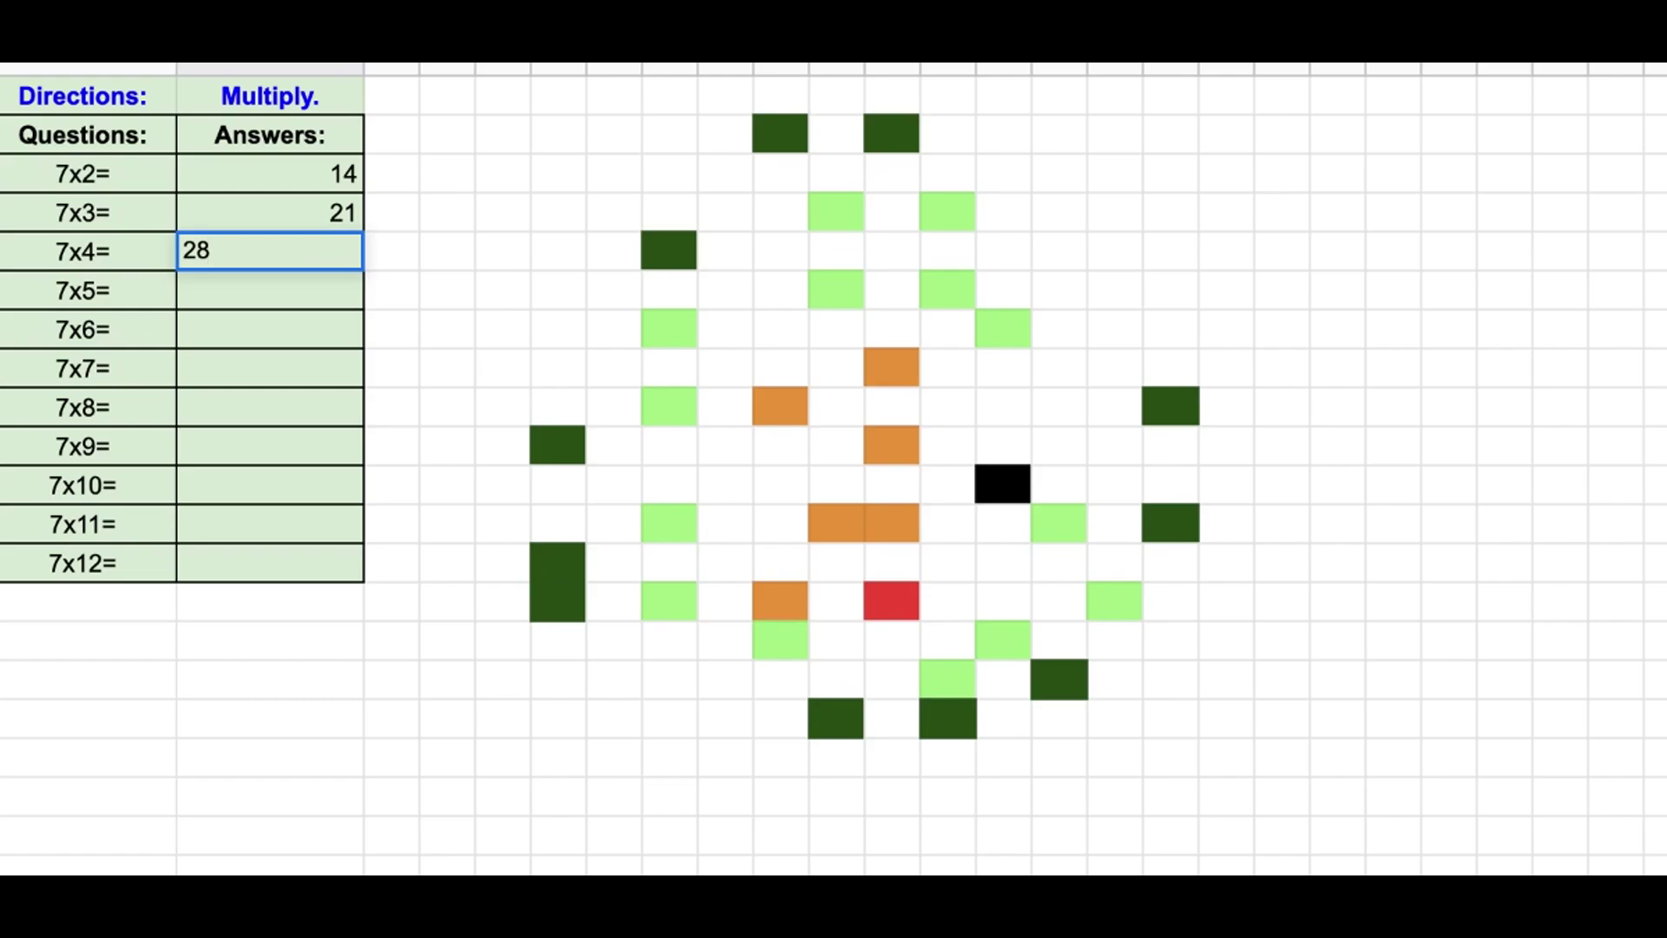
{"action": "key", "text": "Return"}
{"action": "type", "text": "35"}
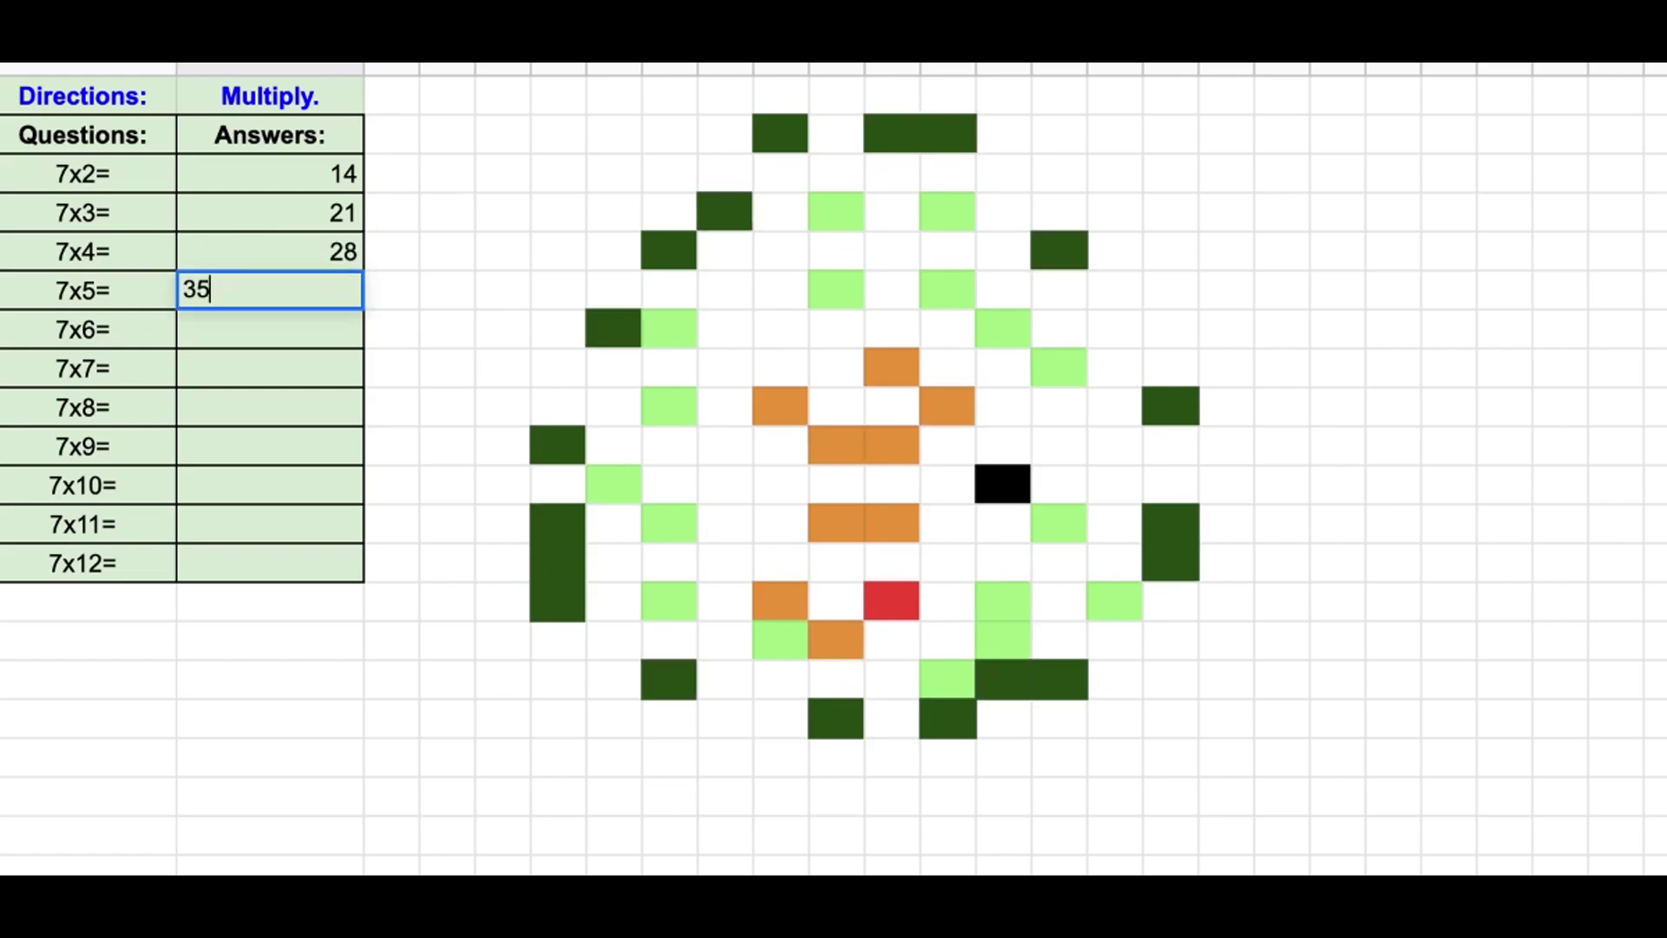
{"action": "key", "text": "Return"}
{"action": "type", "text": "42"}
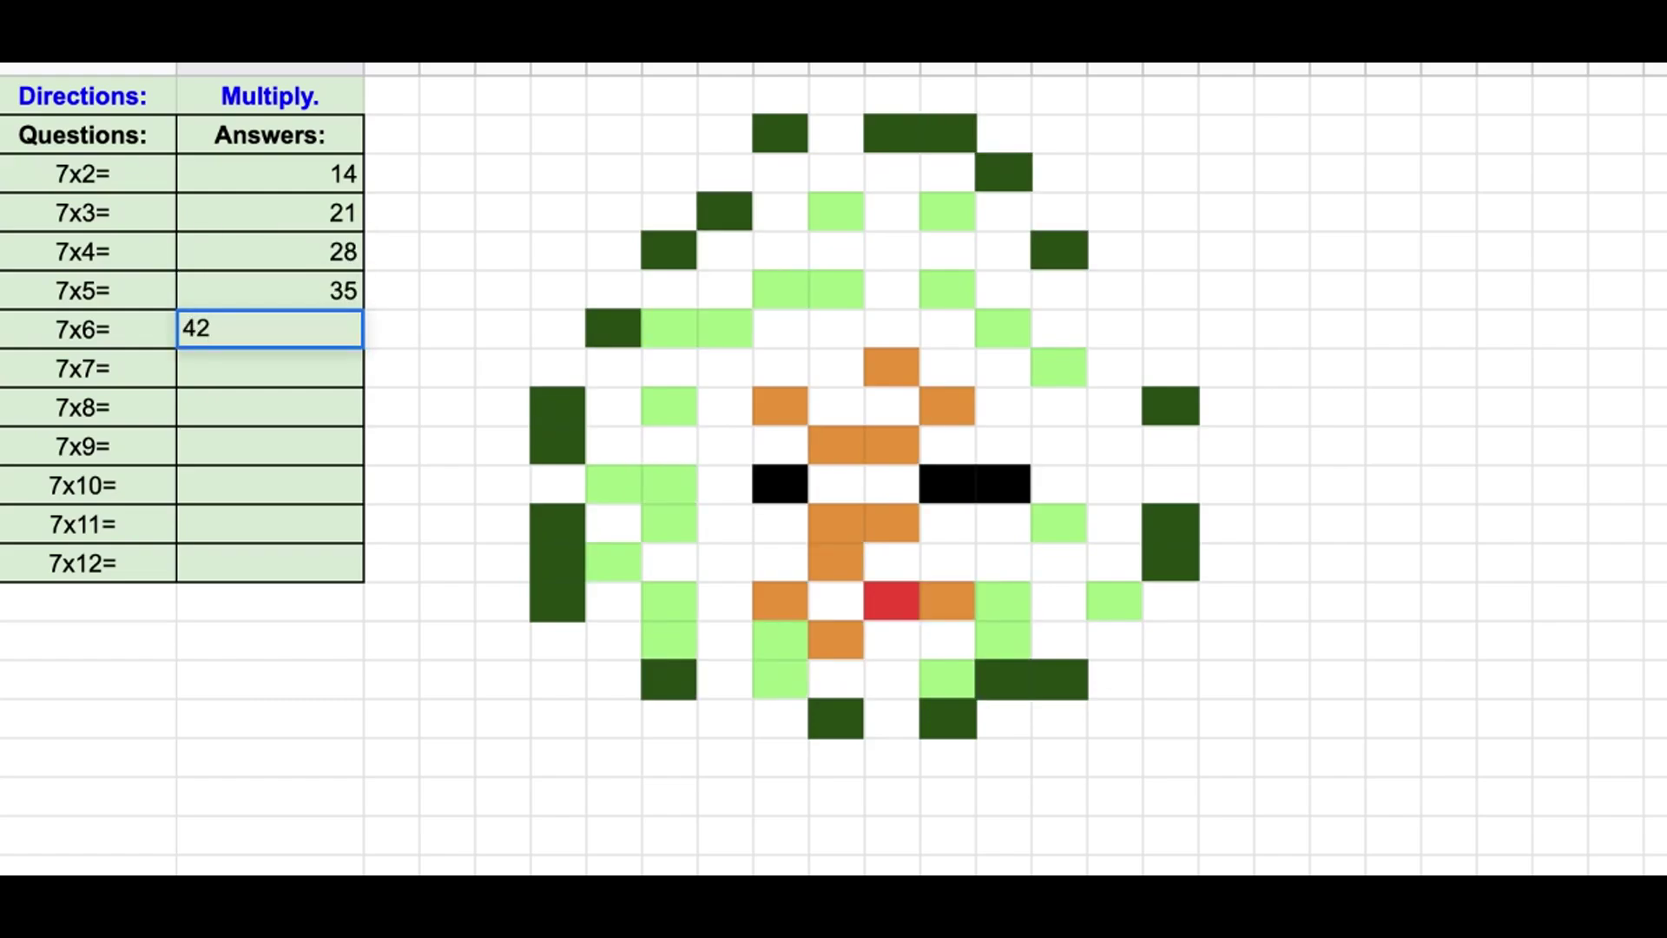
{"action": "key", "text": "Return"}
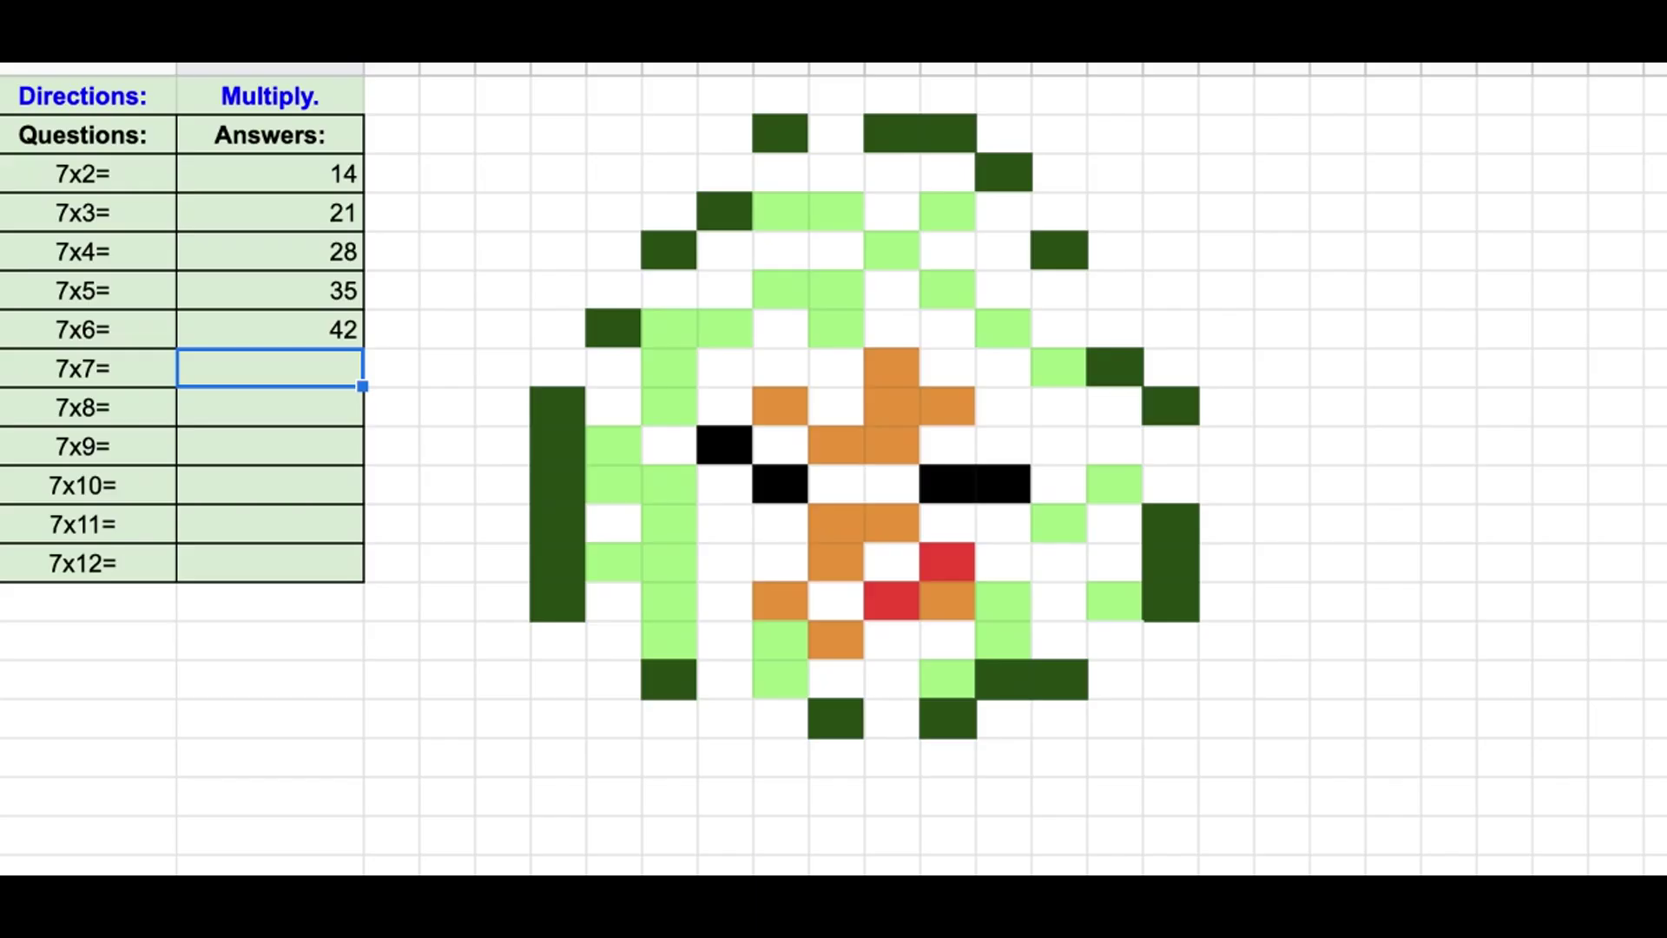
{"action": "type", "text": "48"}
{"action": "key", "text": "Return"}
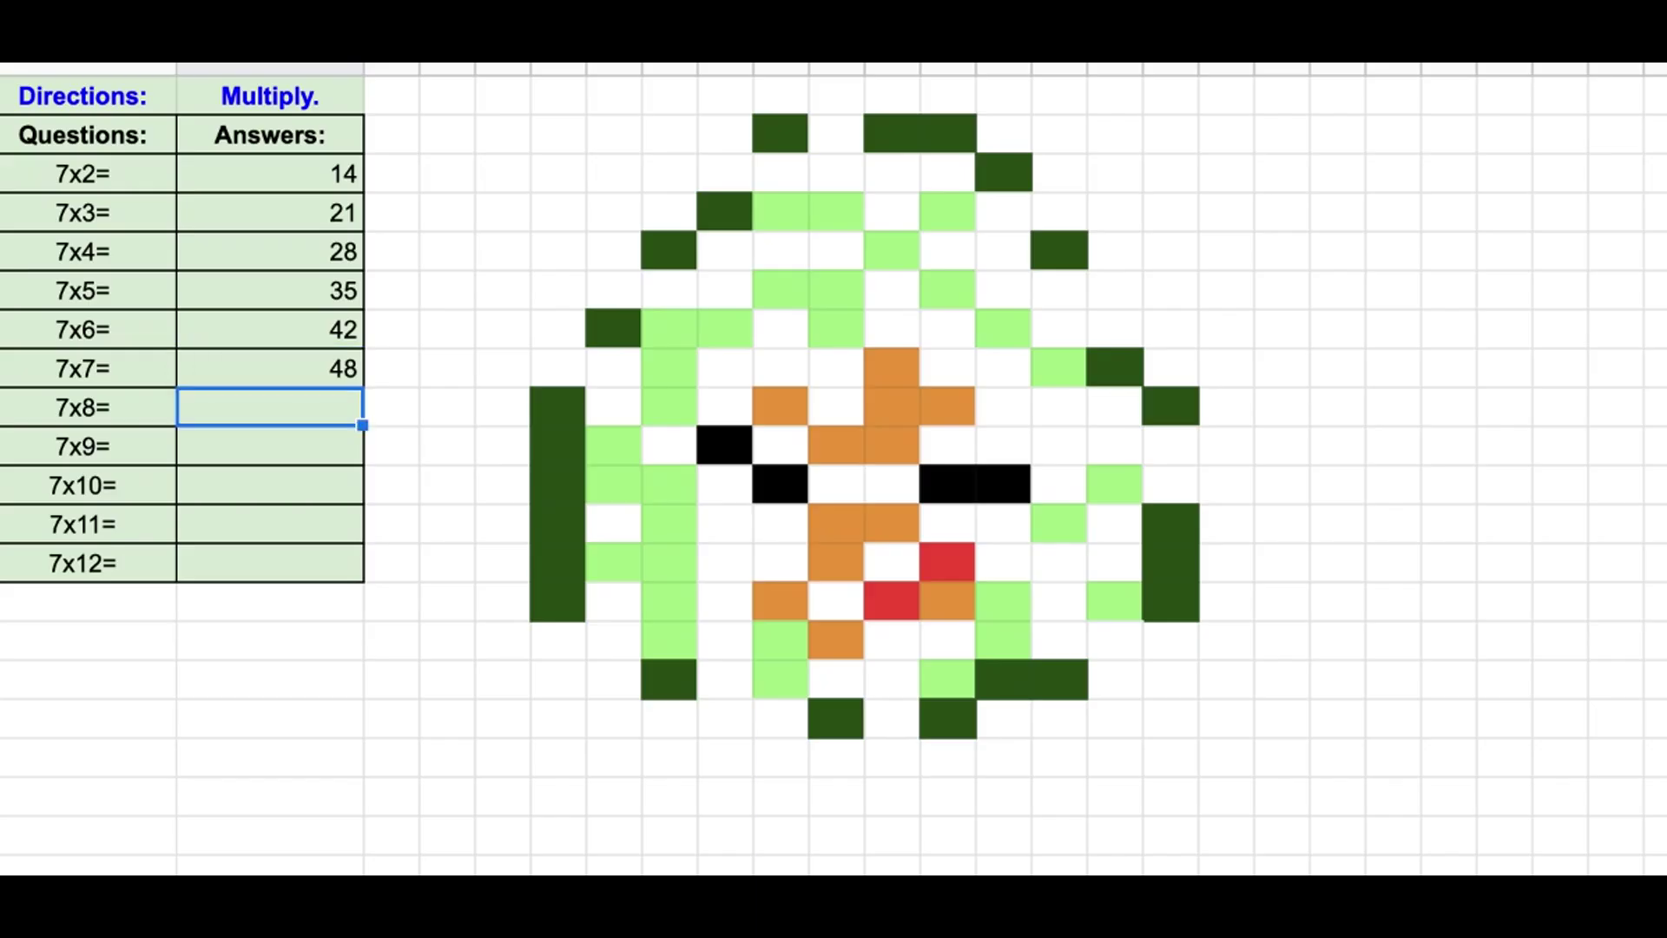
{"action": "left_click", "coordinate": [270, 368]}
Correct B8 to 49, then enter 56, 63, 70, 77 and 84 in B9:B13
{"action": "type", "text": "49"}
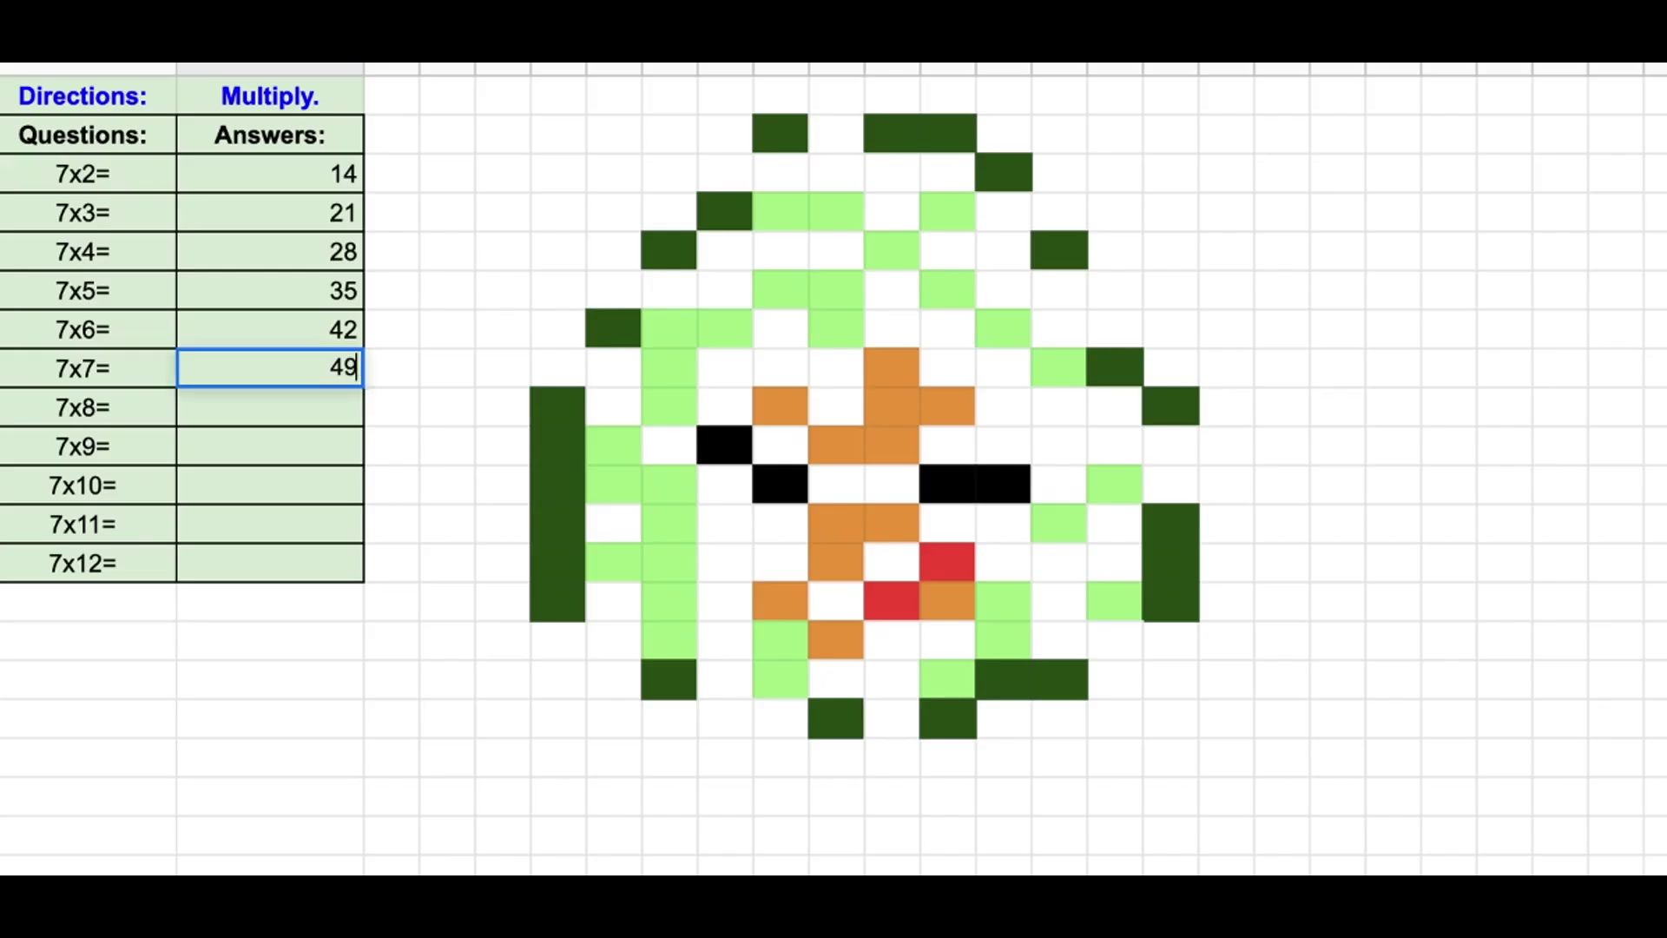
{"action": "key", "text": "Return"}
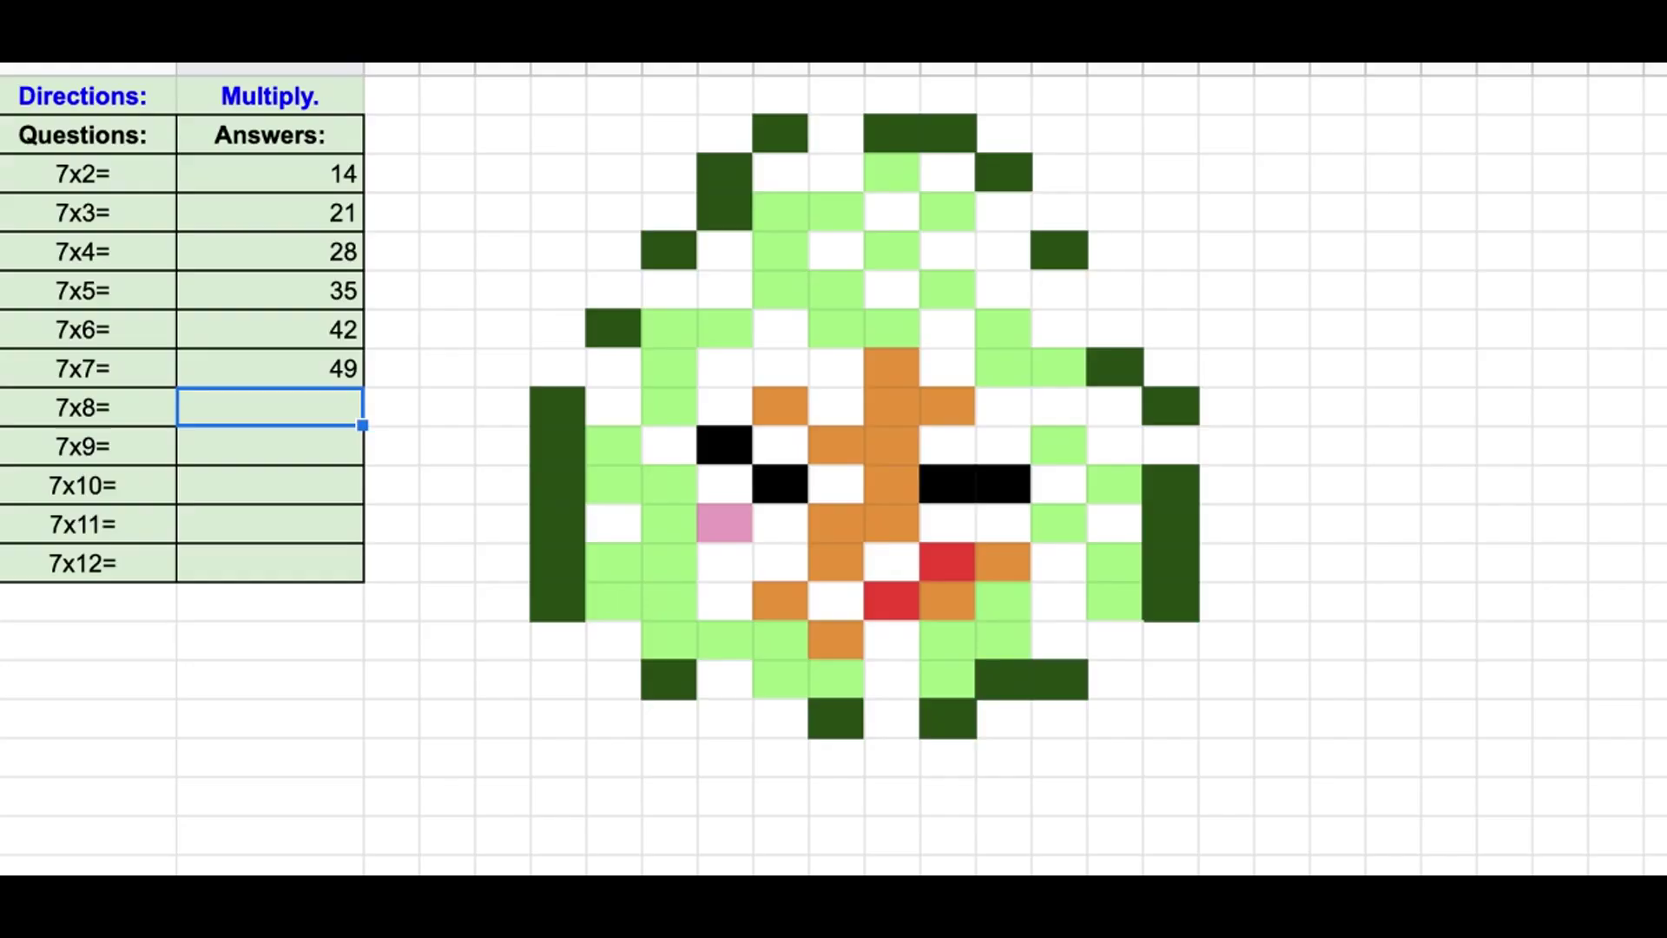
{"action": "type", "text": "56"}
{"action": "key", "text": "Return"}
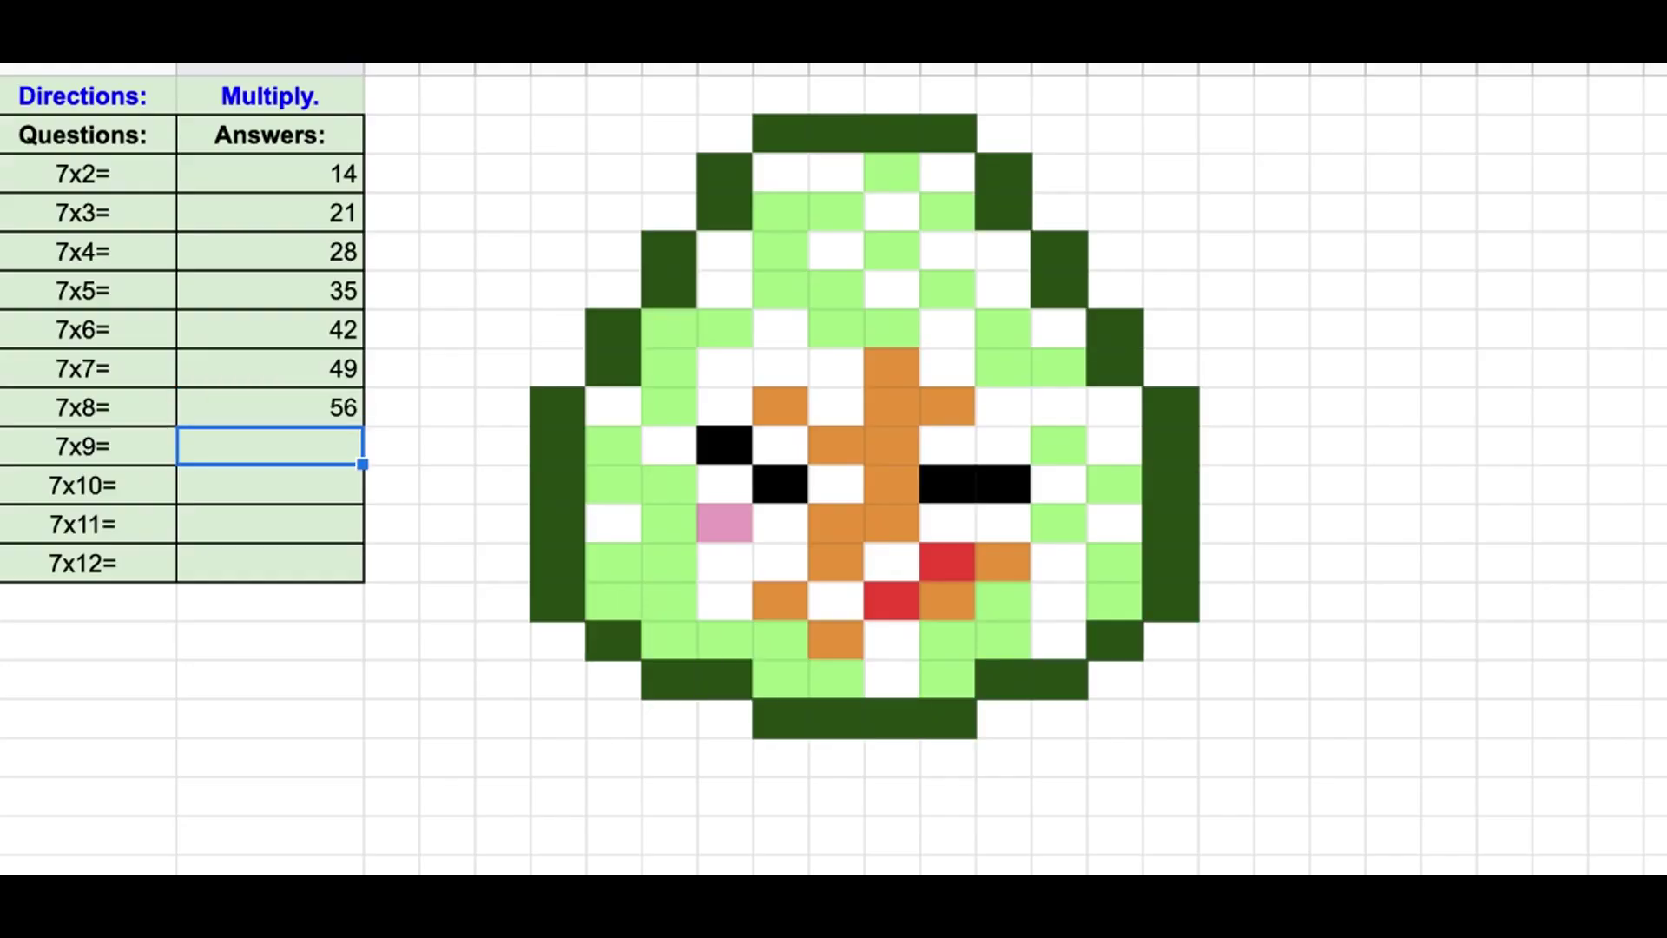
{"action": "type", "text": "63"}
{"action": "key", "text": "Return"}
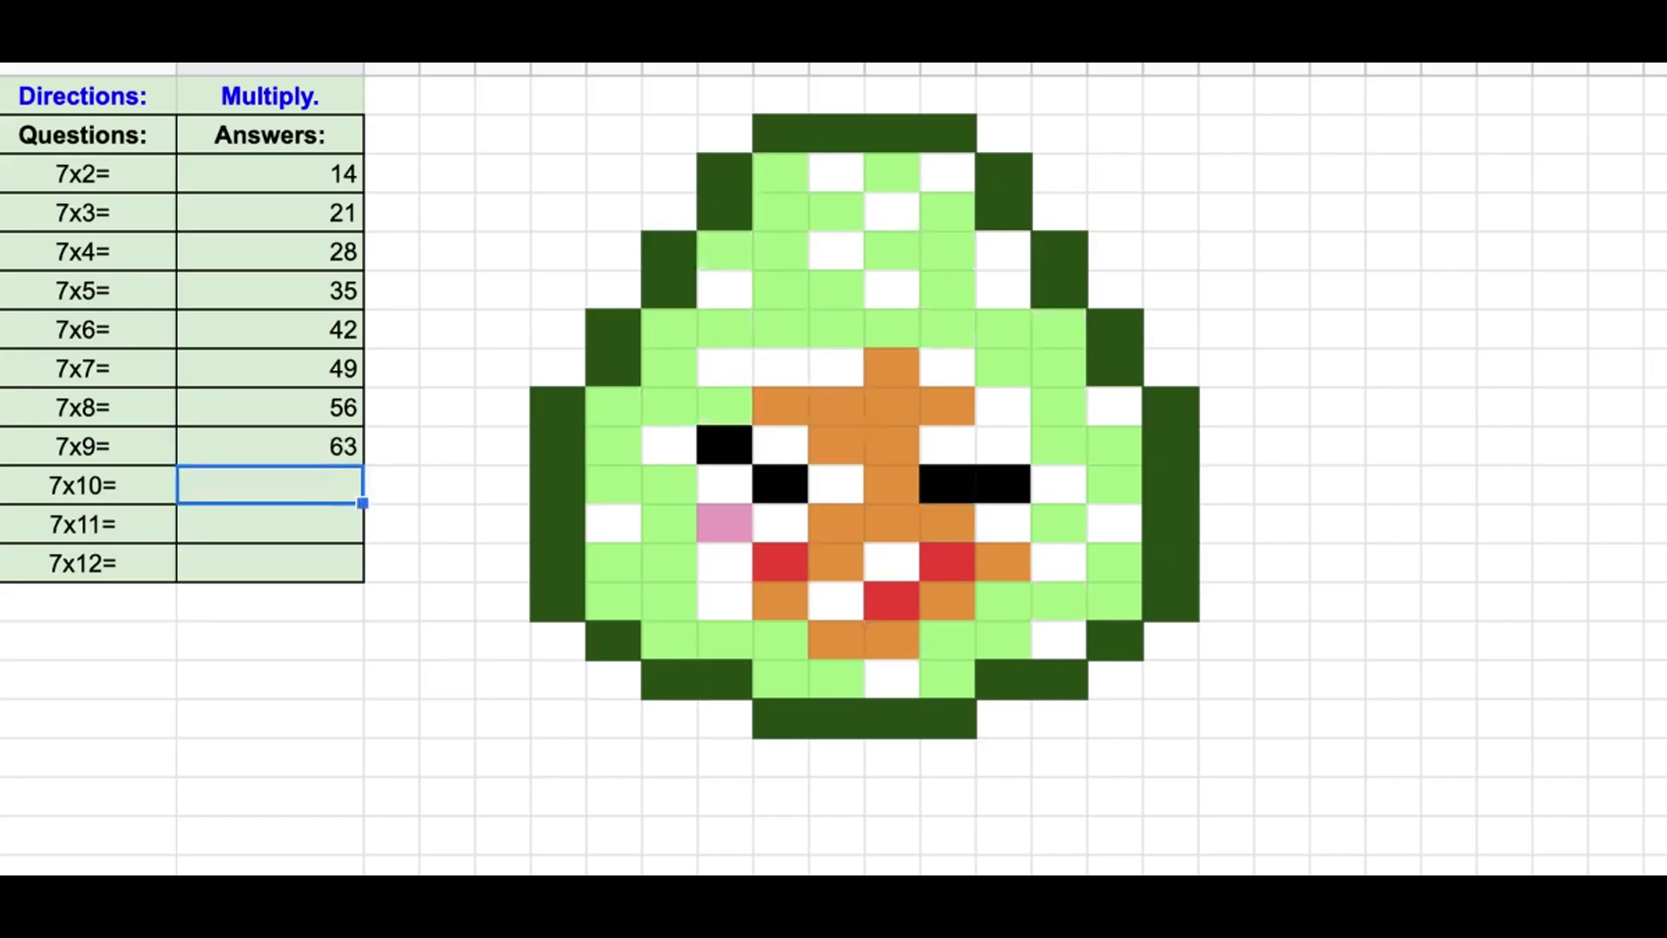
{"action": "type", "text": "70"}
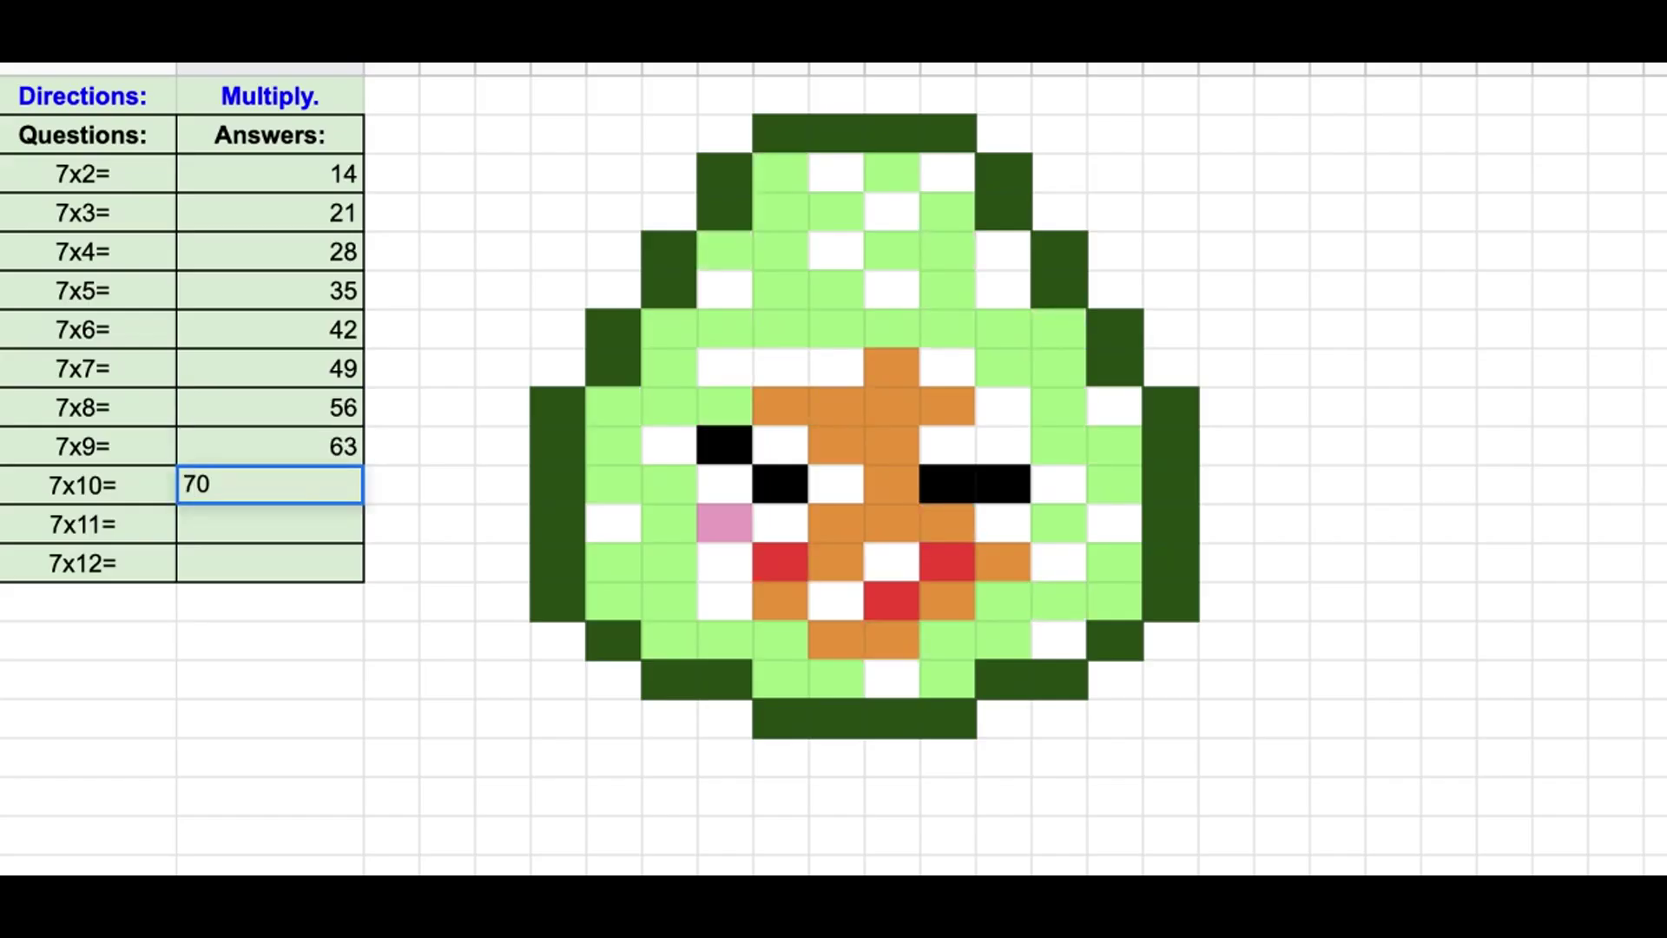
{"action": "key", "text": "Return"}
{"action": "type", "text": "77"}
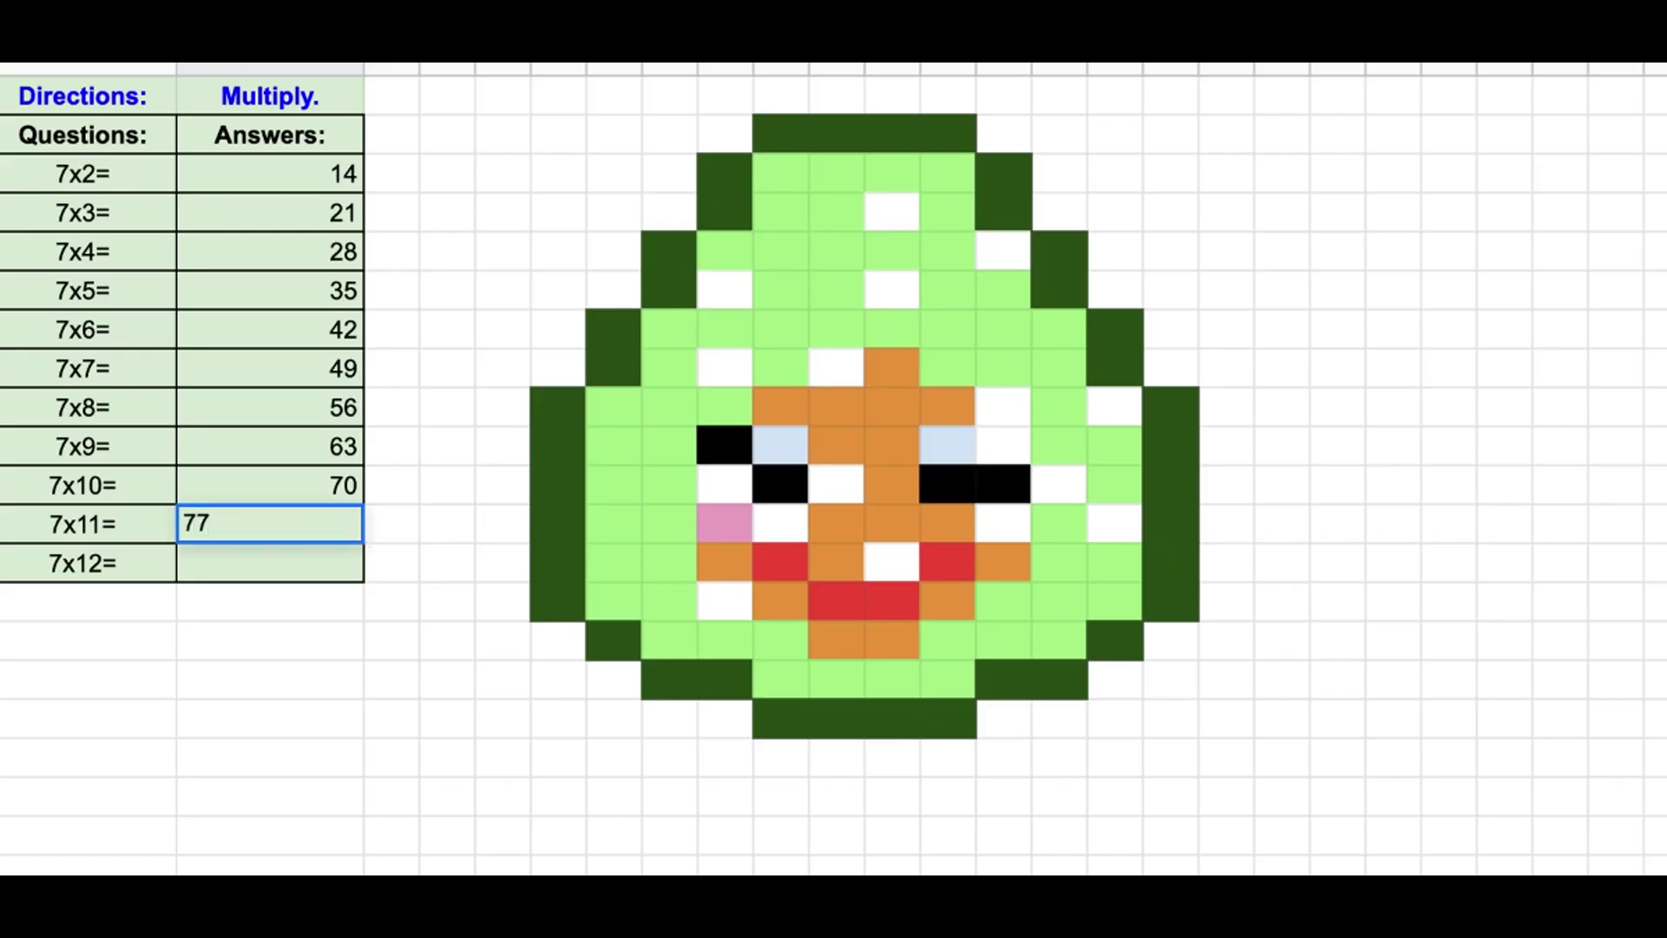
{"action": "key", "text": "Return"}
{"action": "type", "text": "84"}
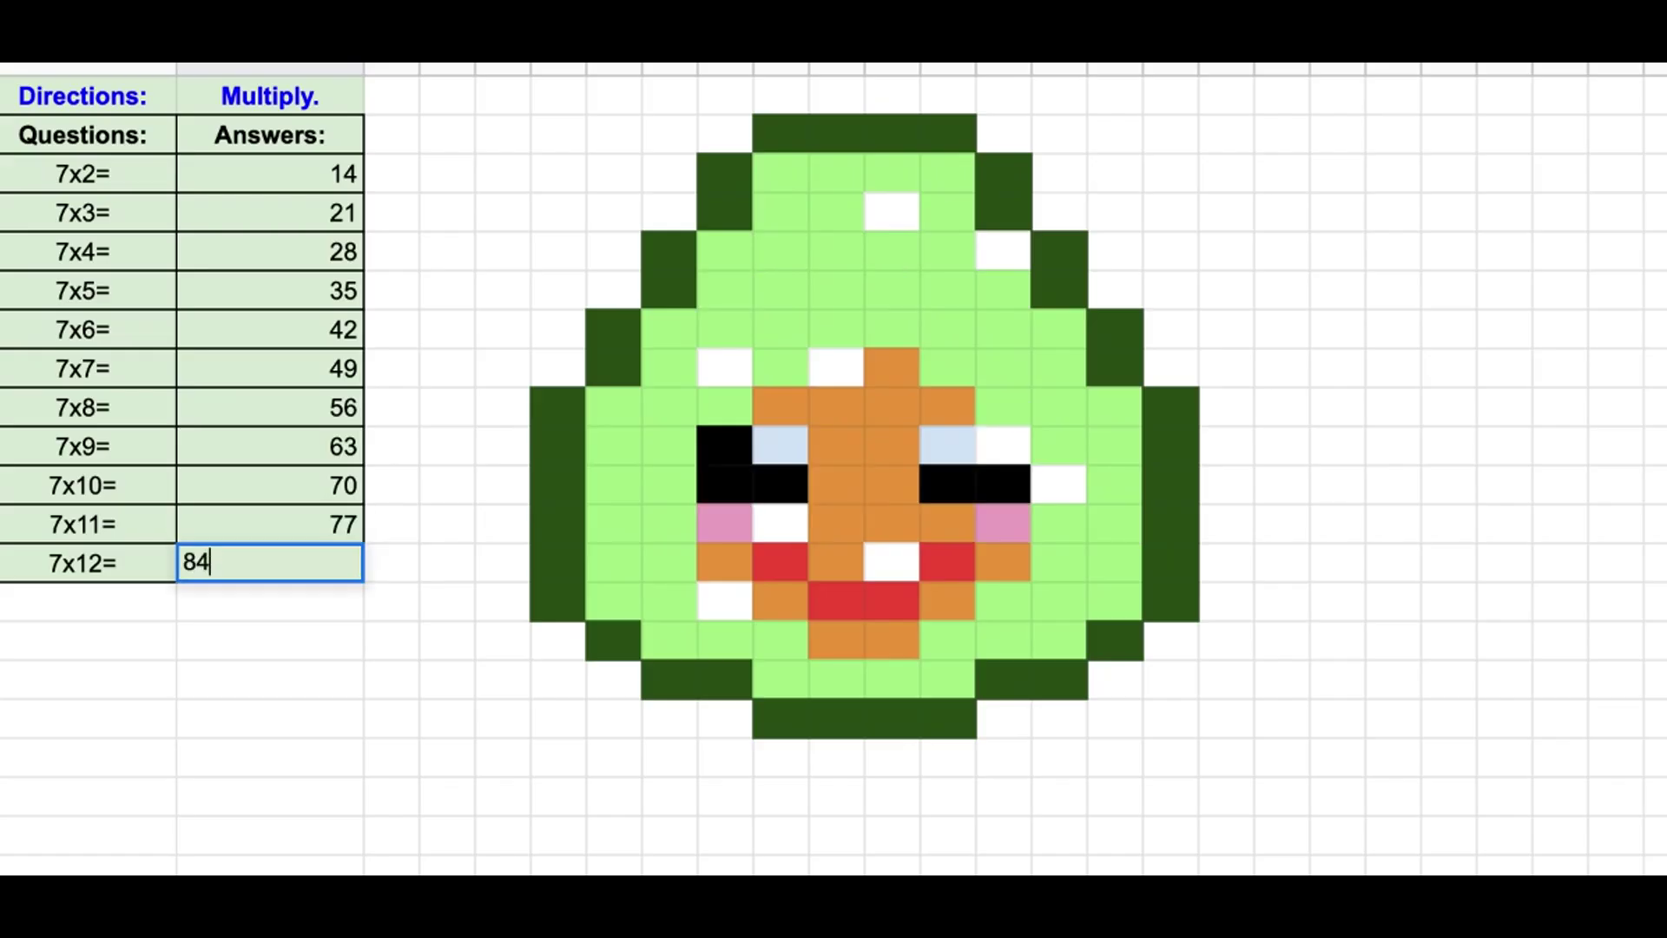
{"action": "key", "text": "Return"}
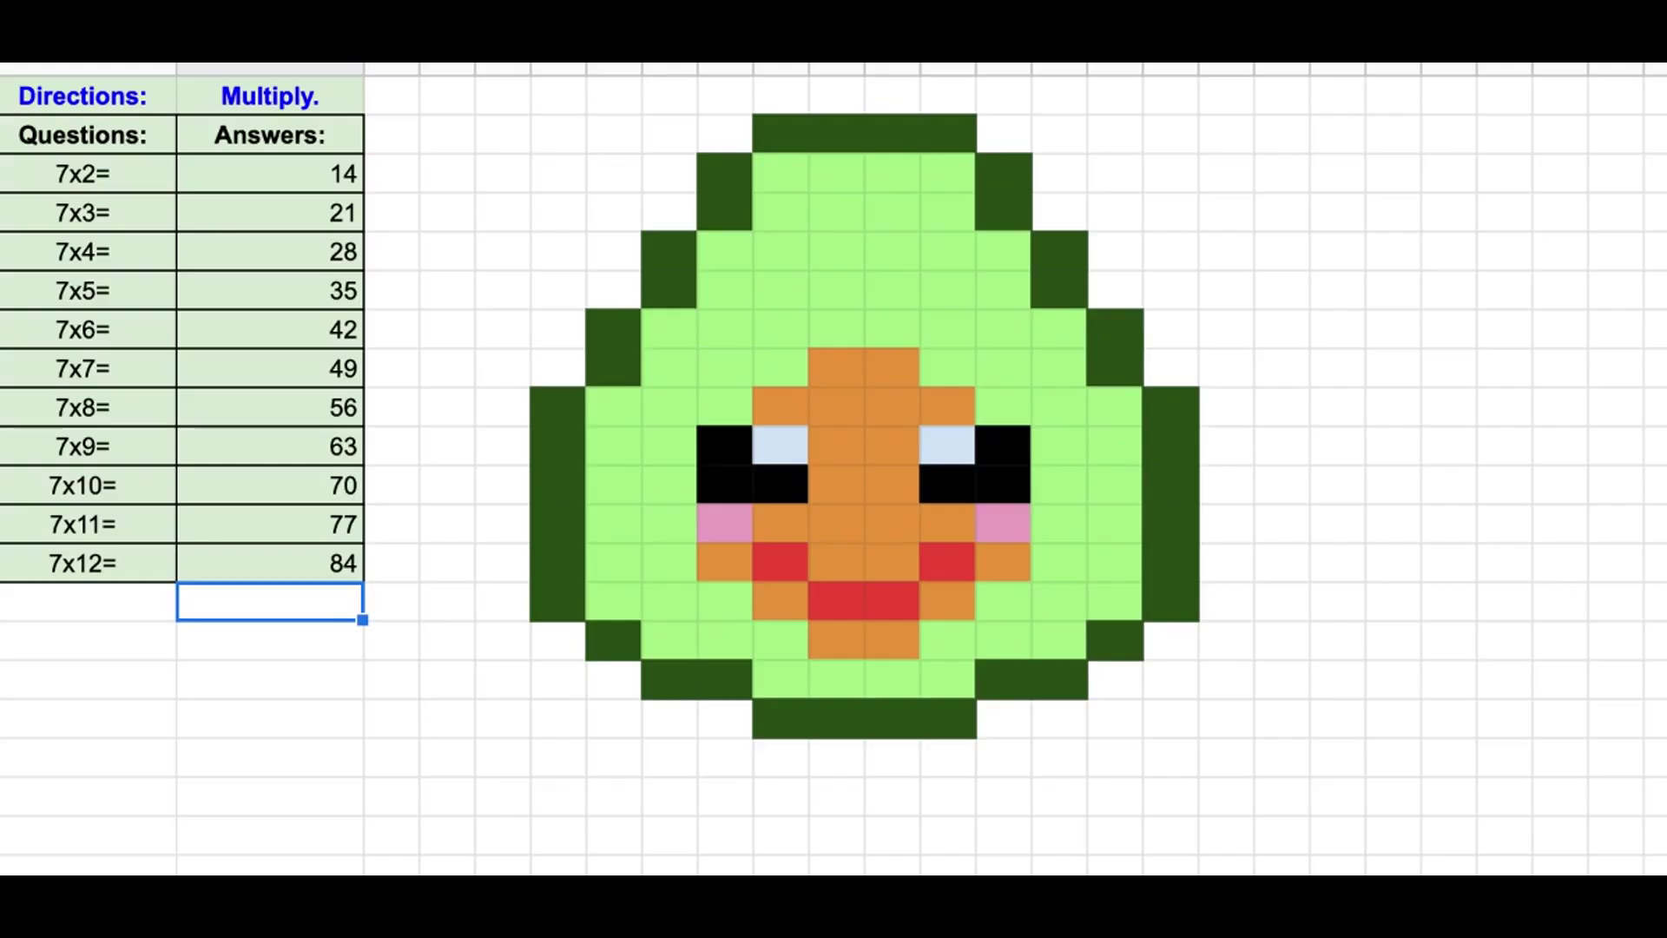